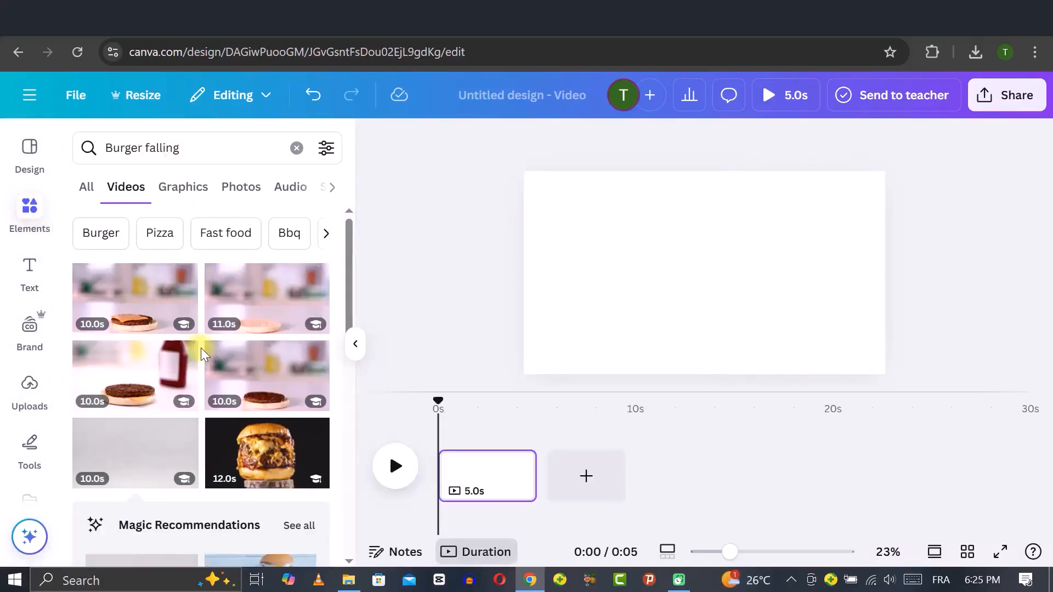
Add the 10-second video of a burger falling against a plain light background from the results to the blank page
scroll(201, 351, down, 2)
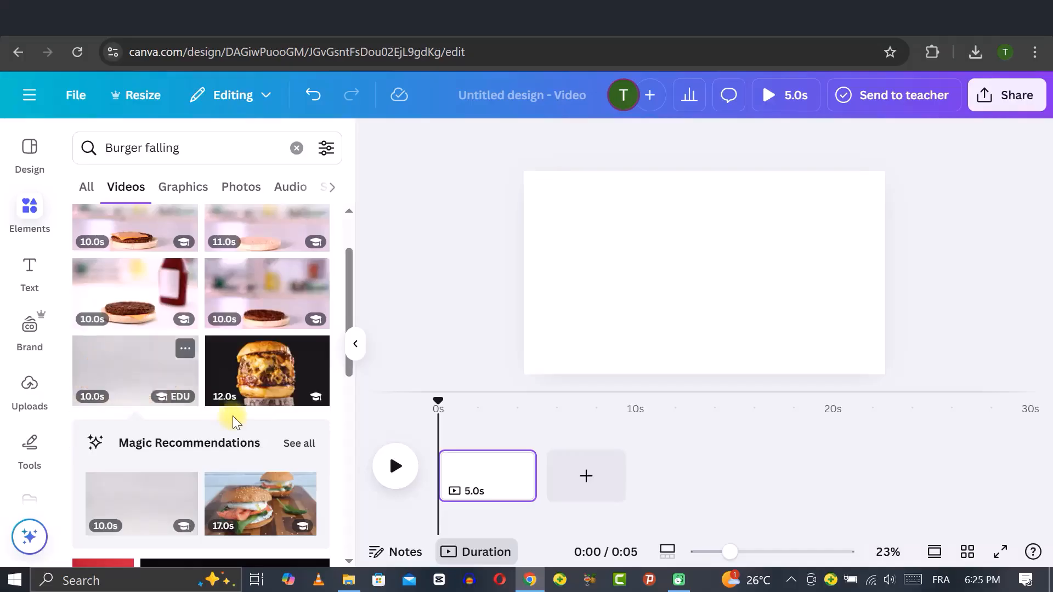
scroll(202, 412, down, 2)
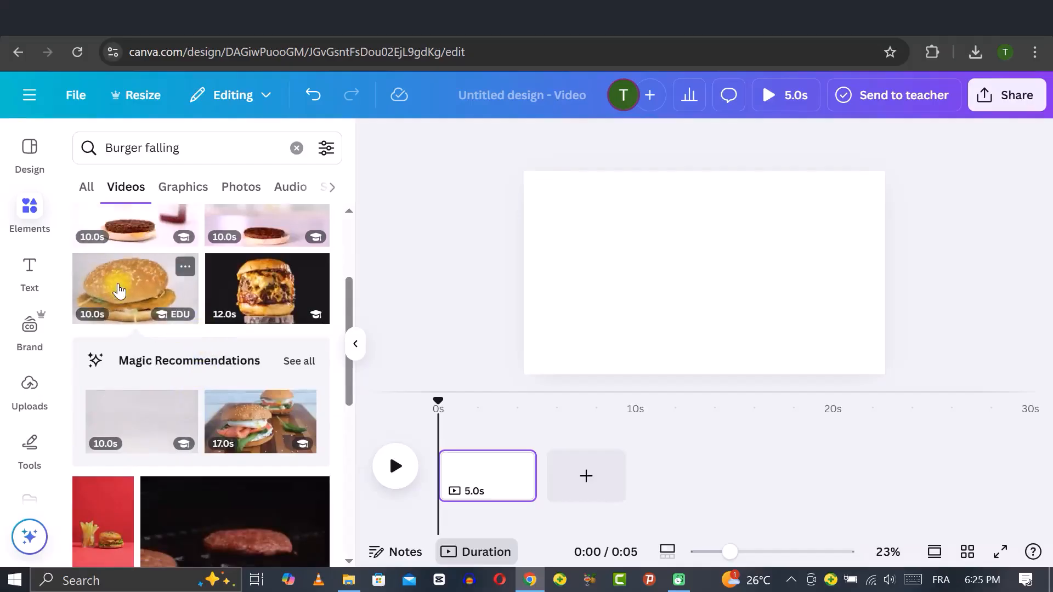
click(119, 291)
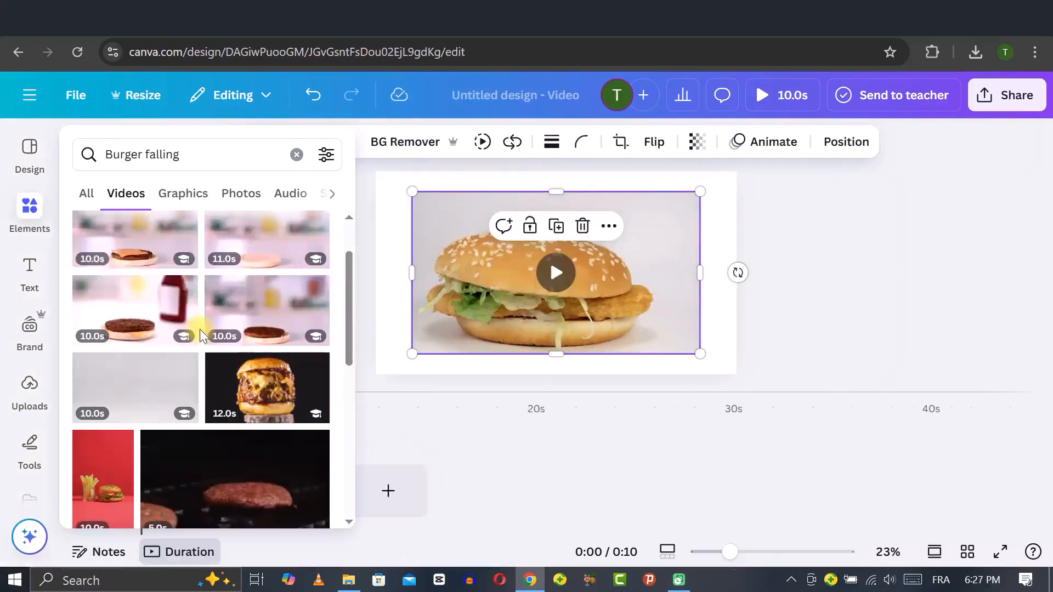
Browse the "Burger falling" video results for alternative burger clips
scroll(200, 329, down, 2)
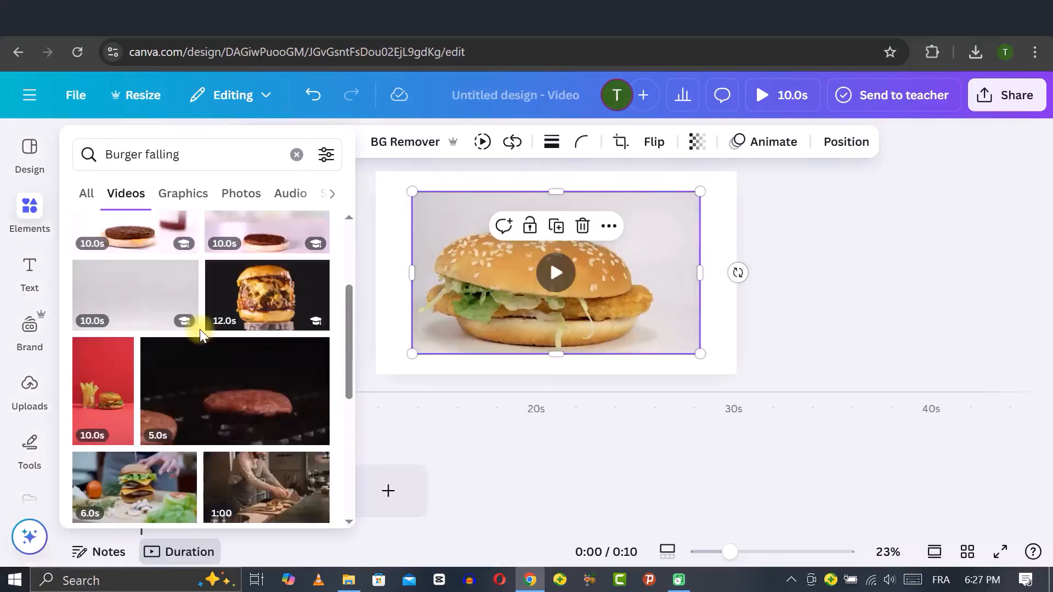
scroll(200, 329, down, 3)
scroll(200, 329, down, 3)
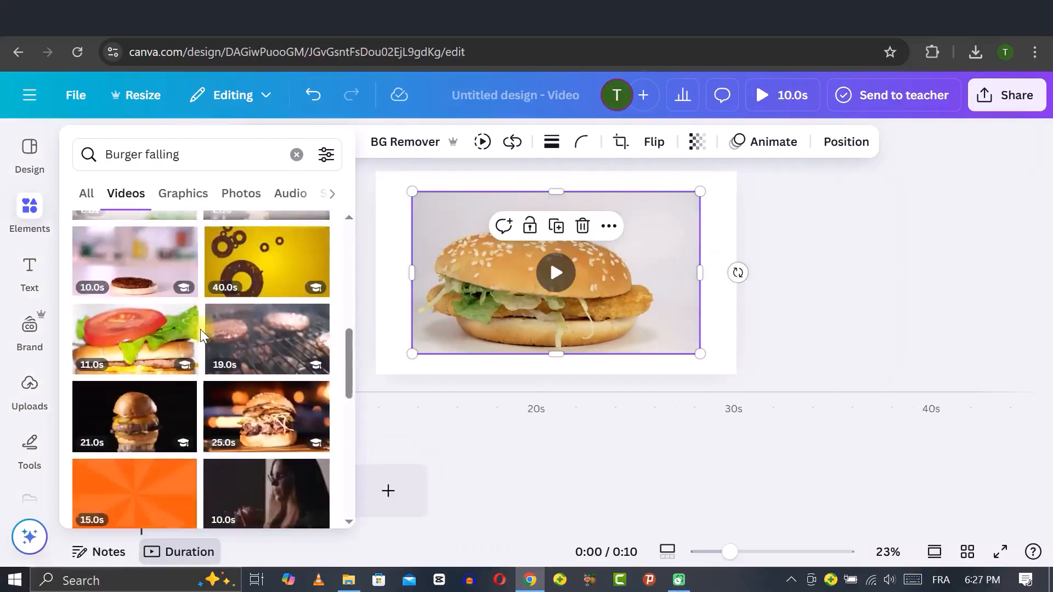
scroll(200, 352, down, 3)
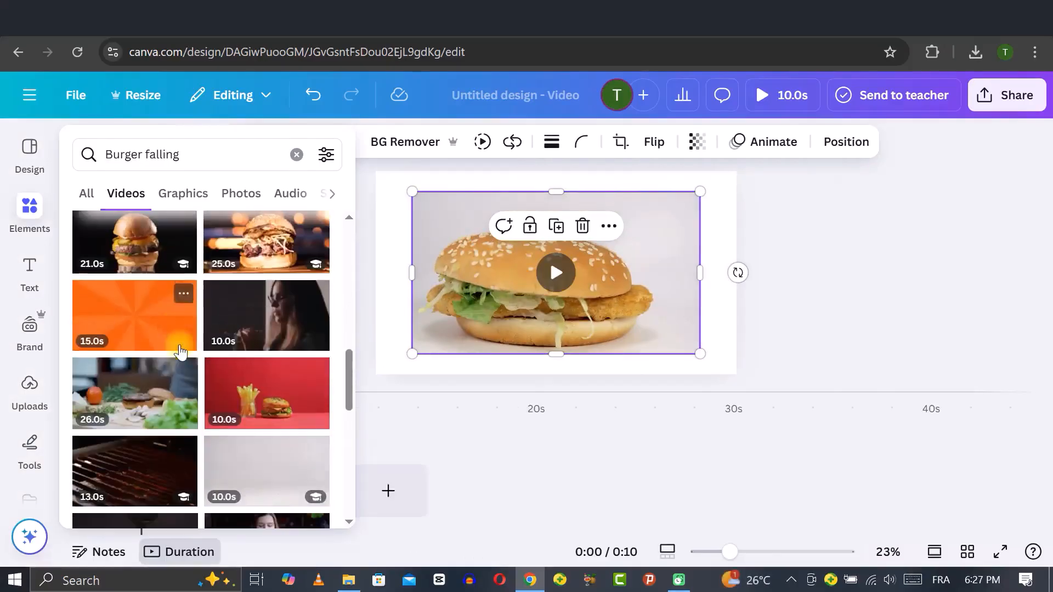
scroll(200, 352, down, 1)
scroll(198, 348, down, 2)
scroll(195, 344, up, 2)
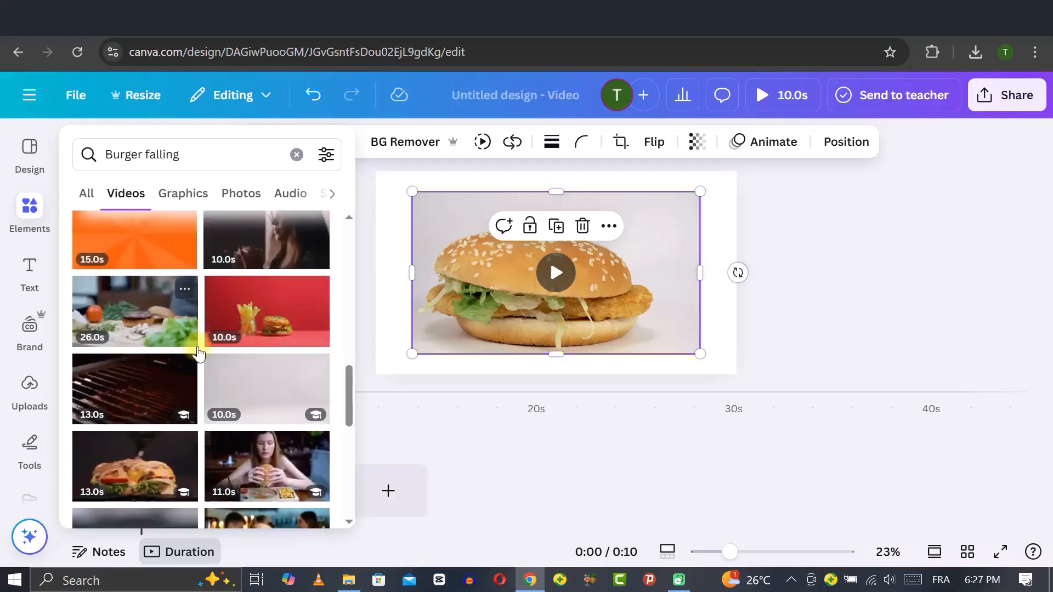
scroll(202, 351, down, 5)
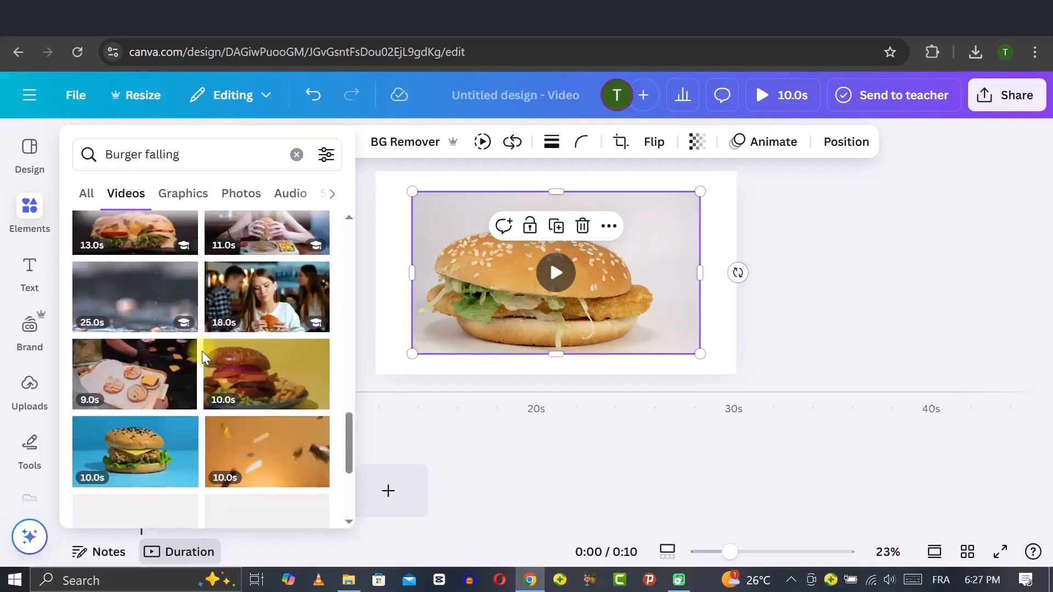
scroll(202, 351, down, 2)
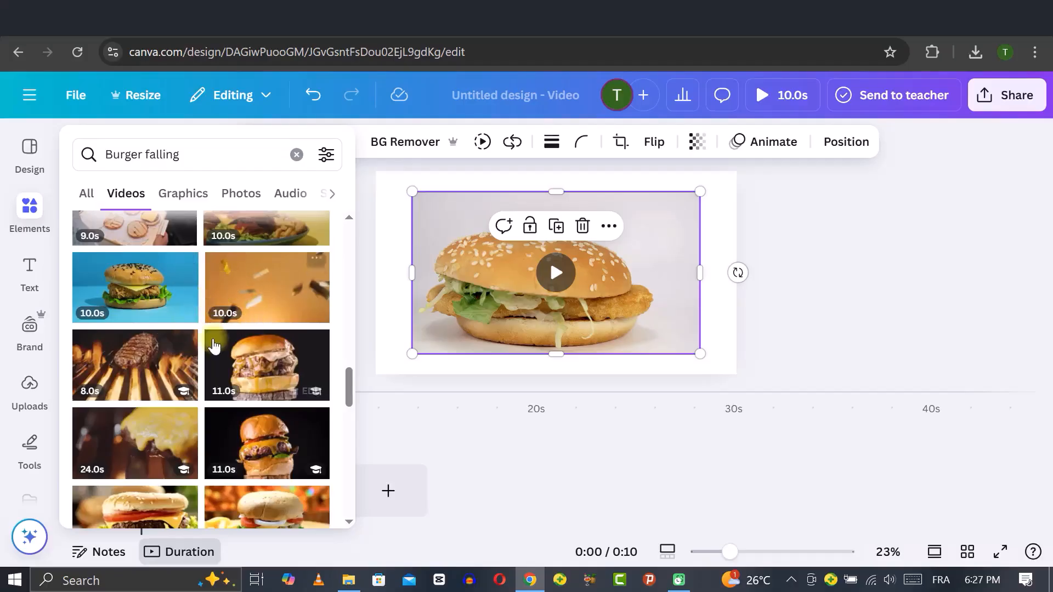
scroll(213, 346, down, 3)
scroll(214, 346, up, 2)
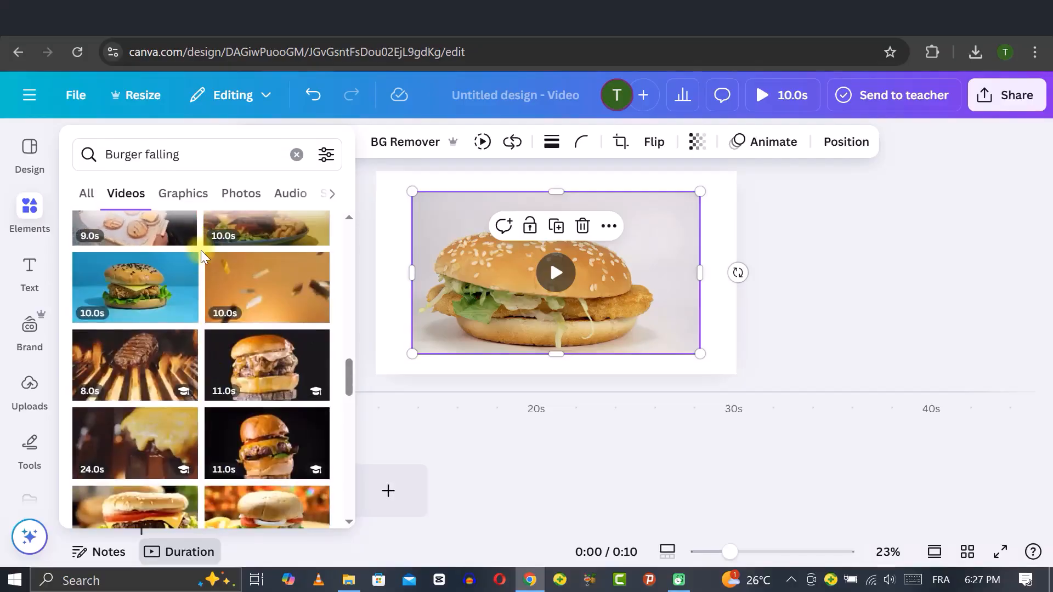
scroll(202, 251, up, 4)
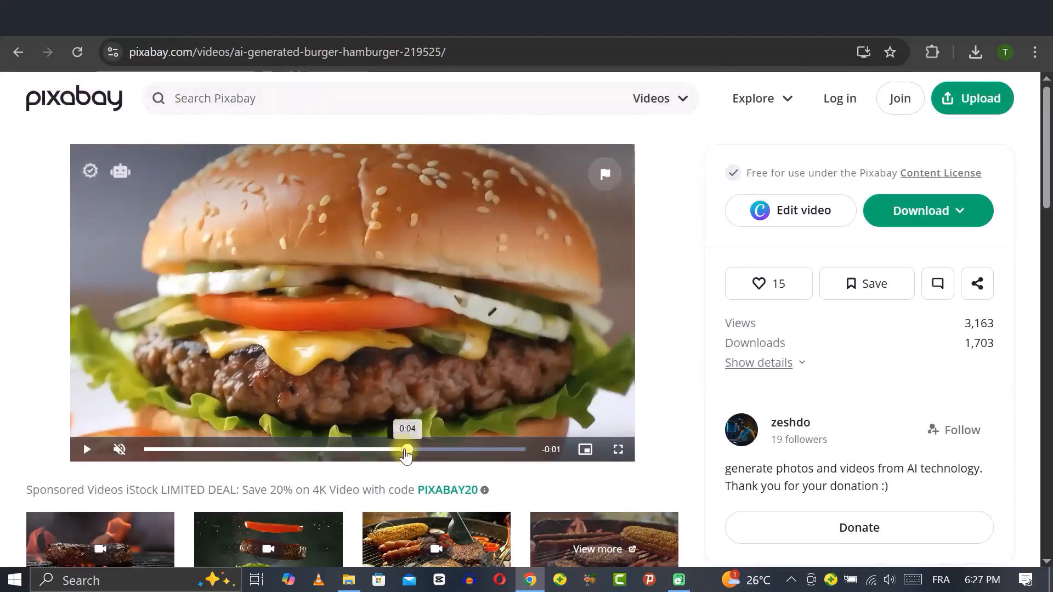
Play the AI-generated hamburger video on the Pixabay page from near its start
click(166, 450)
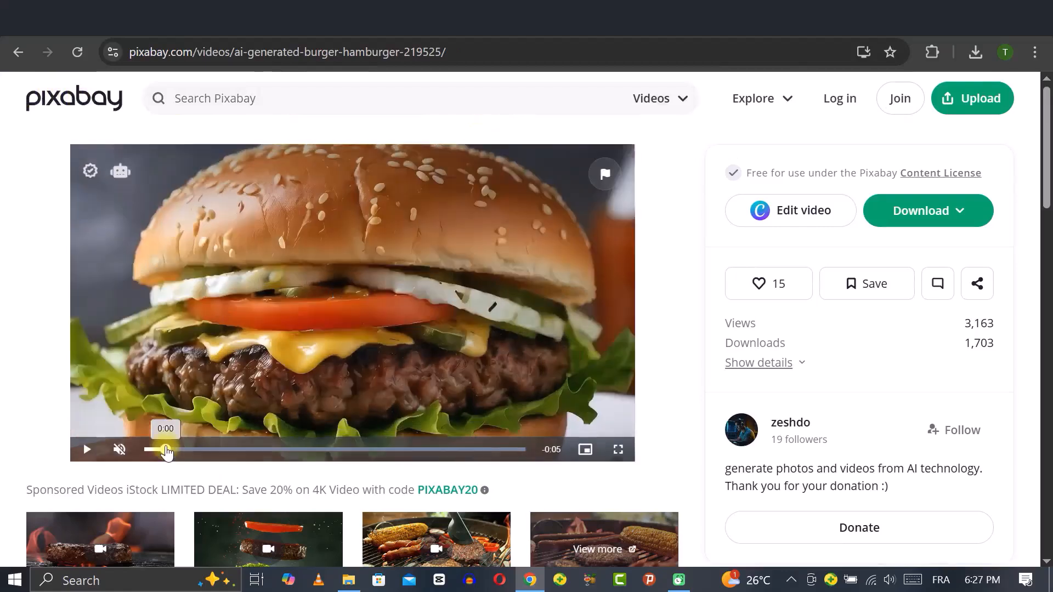
click(86, 450)
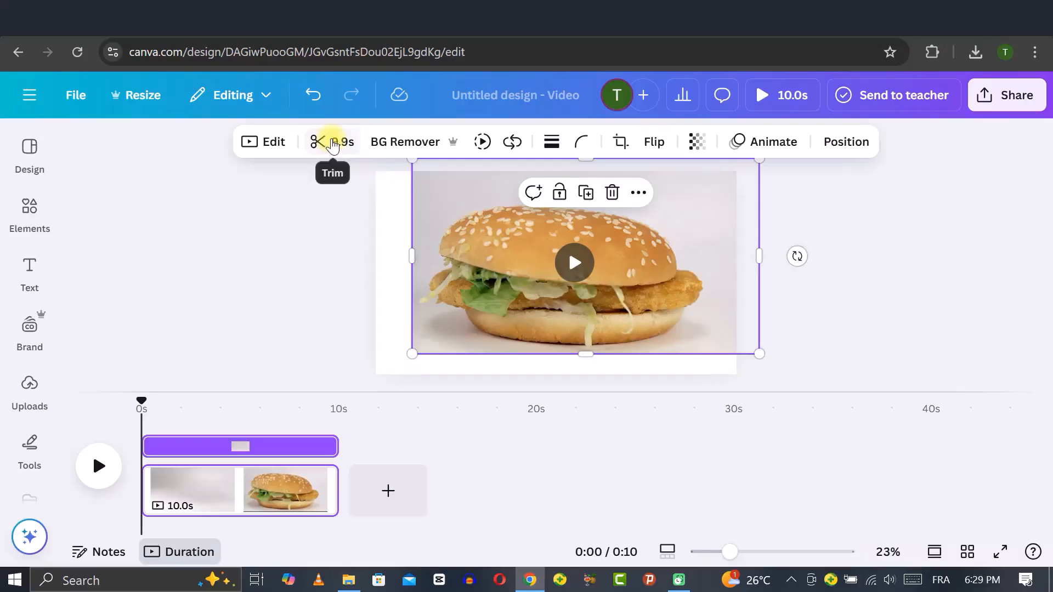
Trim the burger video in Canva to 3.0 seconds by cutting the empty opening and the long ending
click(333, 142)
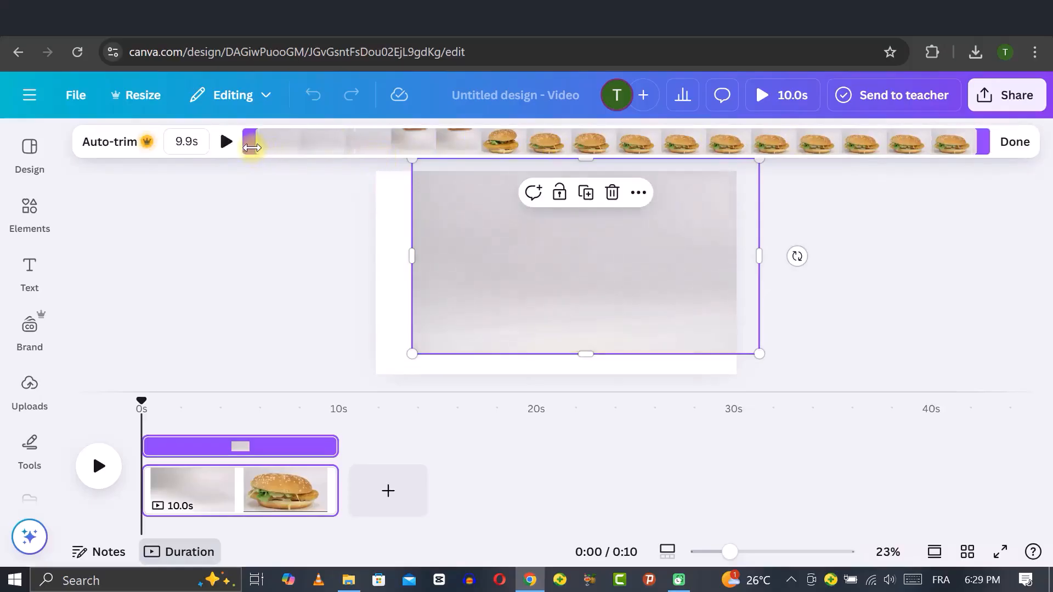
drag(251, 147, 387, 147)
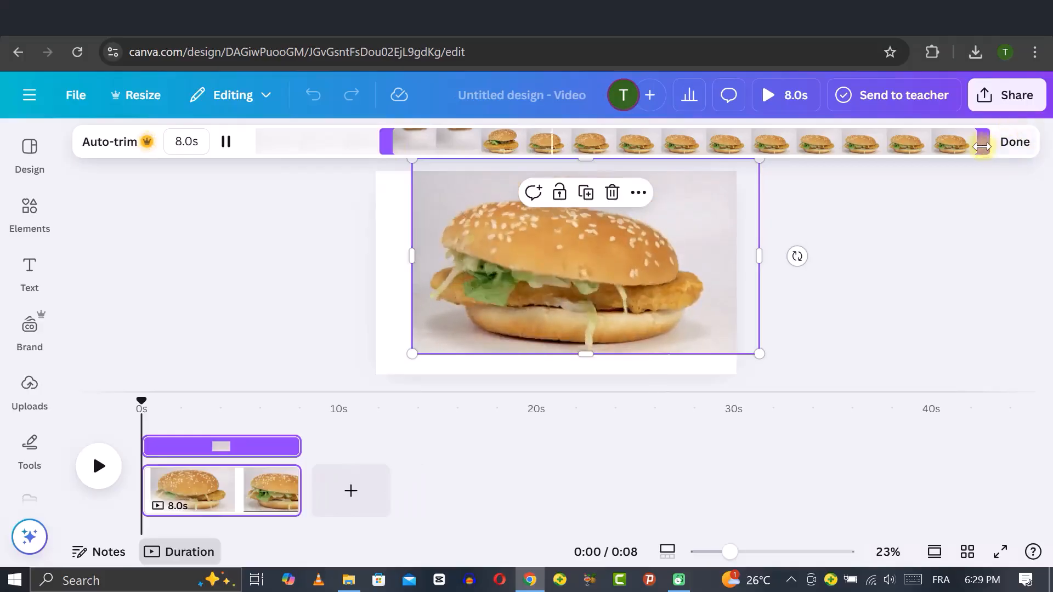
drag(982, 147, 624, 148)
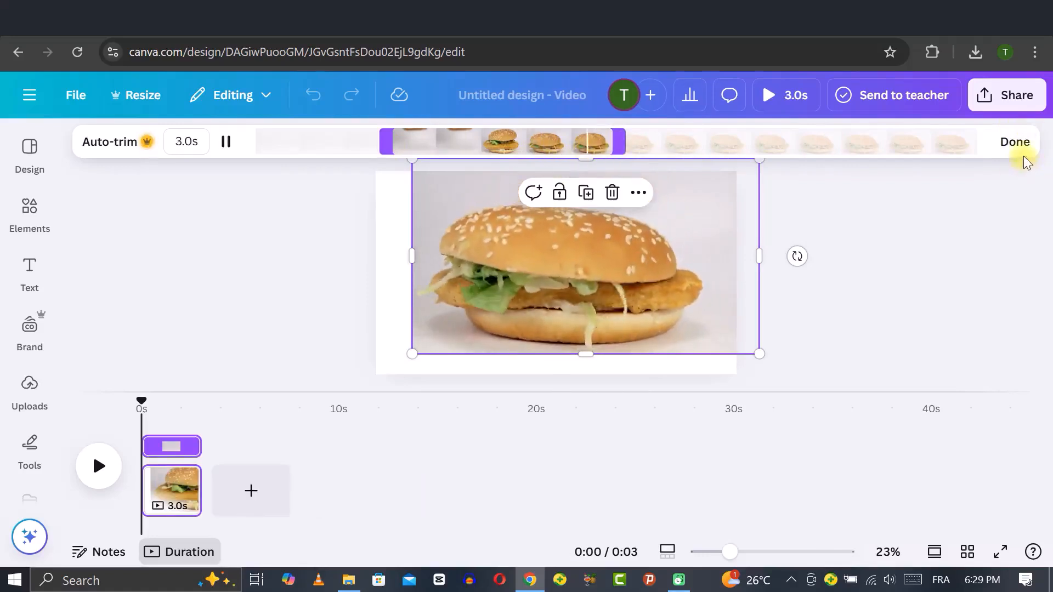
click(1016, 143)
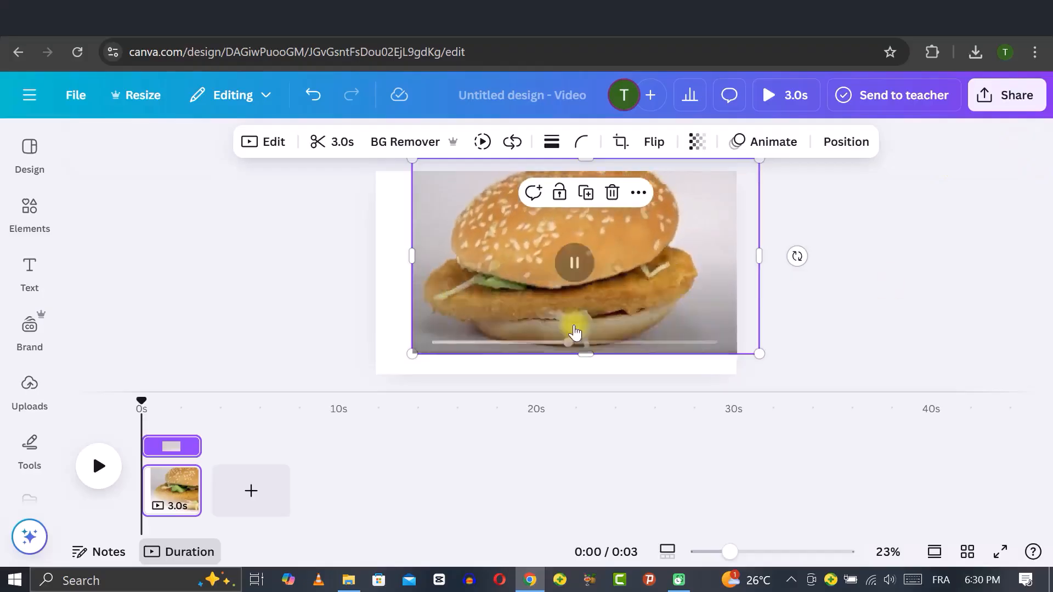
Add a heading over the burger video and replace its text with TASTY
click(30, 269)
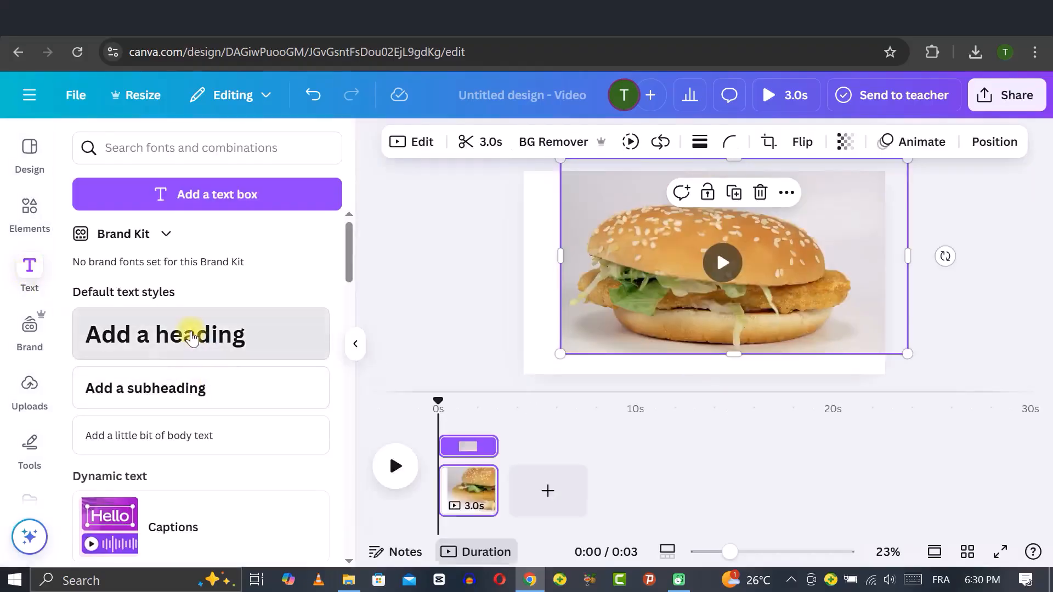
click(196, 334)
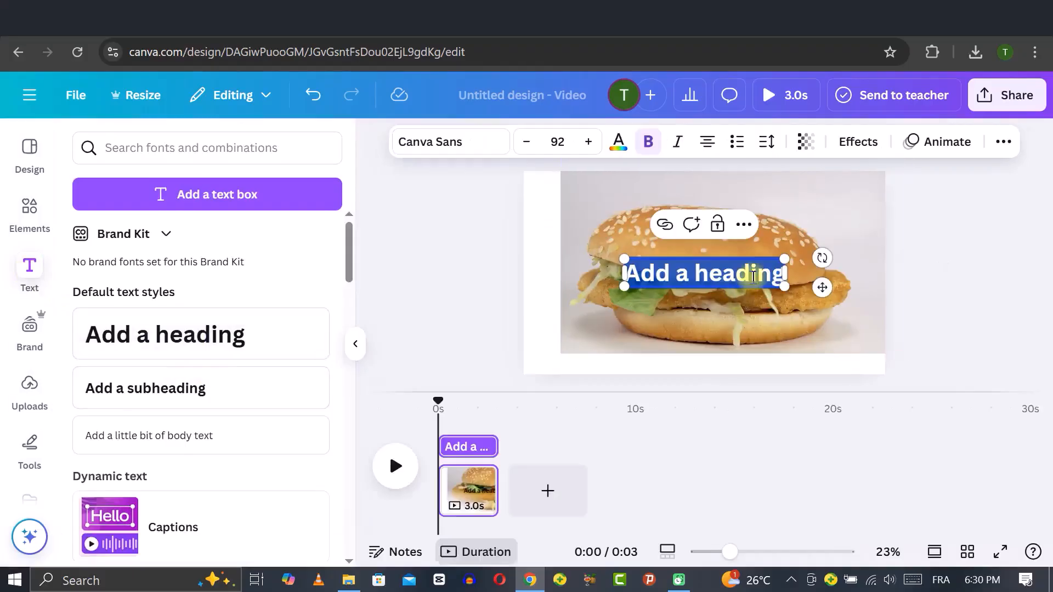
key(BackSpace)
text(TASTY)
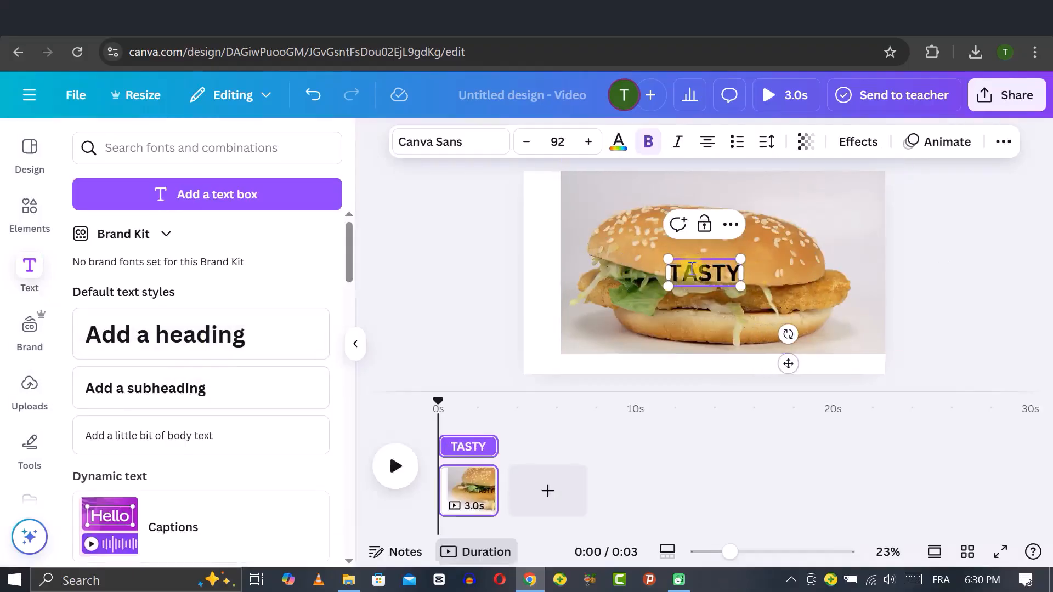
Enlarge the TASTY heading to about size 239 and place it over the upper bun
drag(668, 259, 553, 216)
click(966, 245)
drag(624, 259, 691, 245)
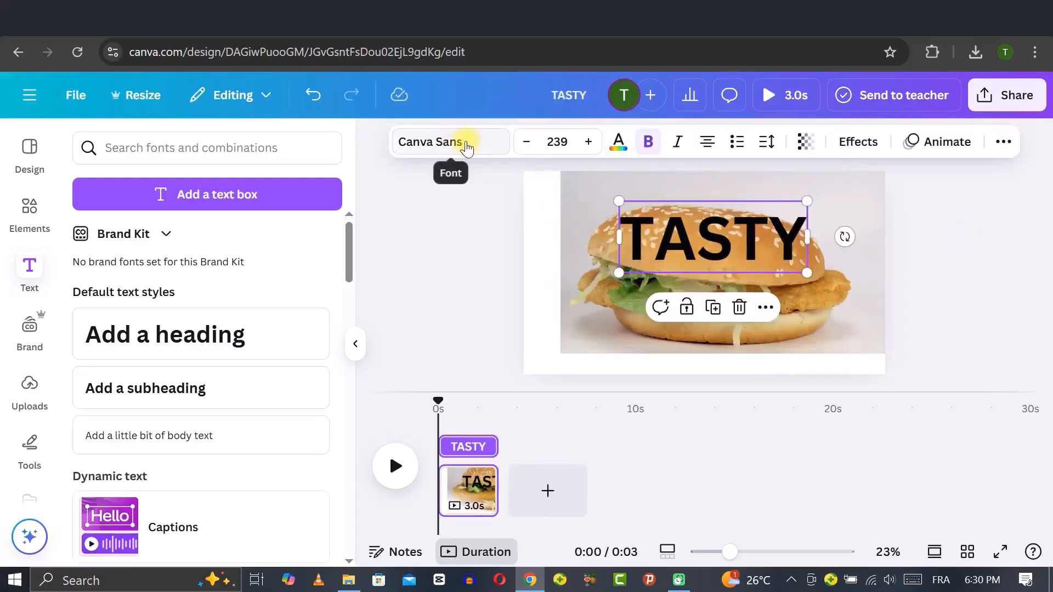
Search the fonts for 210 and apply 210 수퍼사이즈 Black 3D to the TASTY heading
click(466, 142)
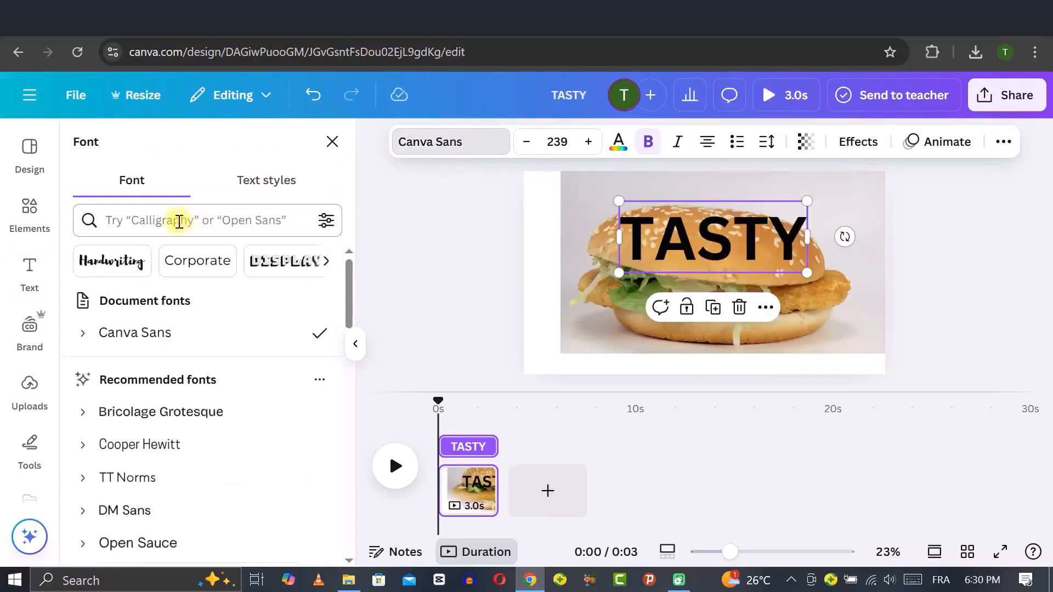
click(180, 219)
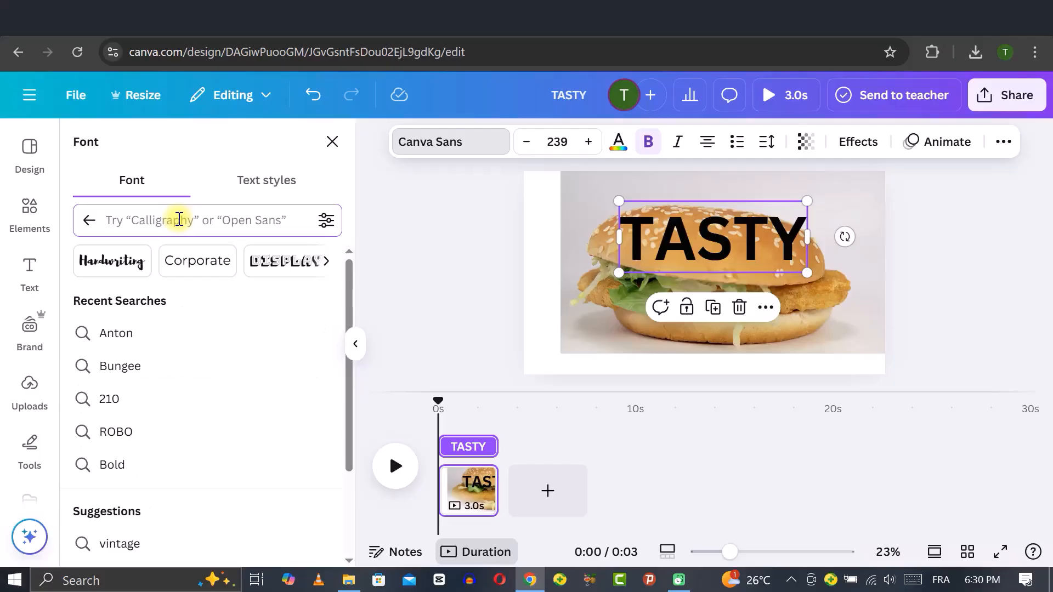
text(21)
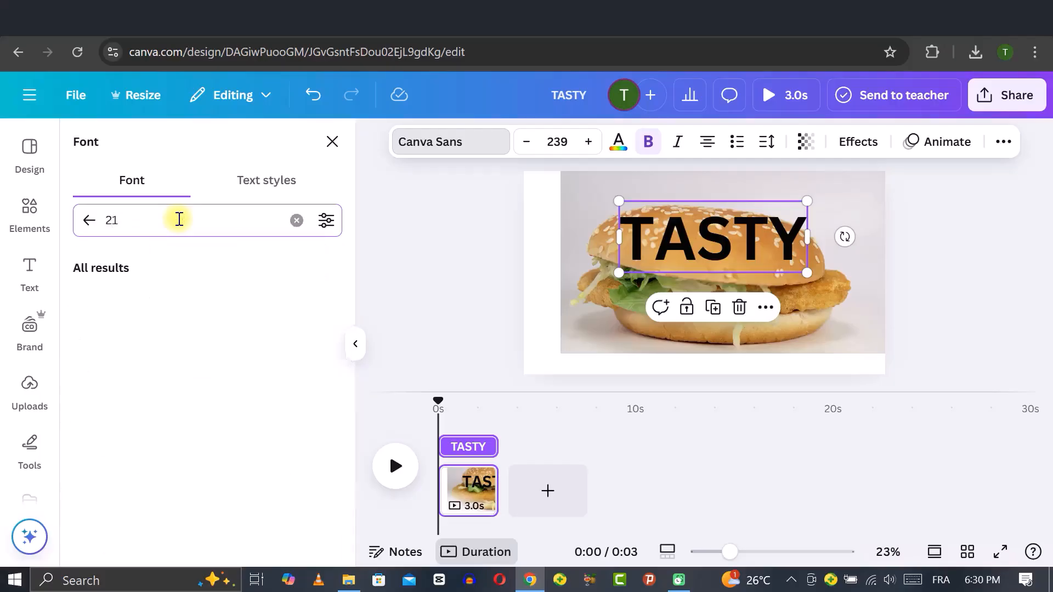
text(0)
scroll(231, 550, down, 5)
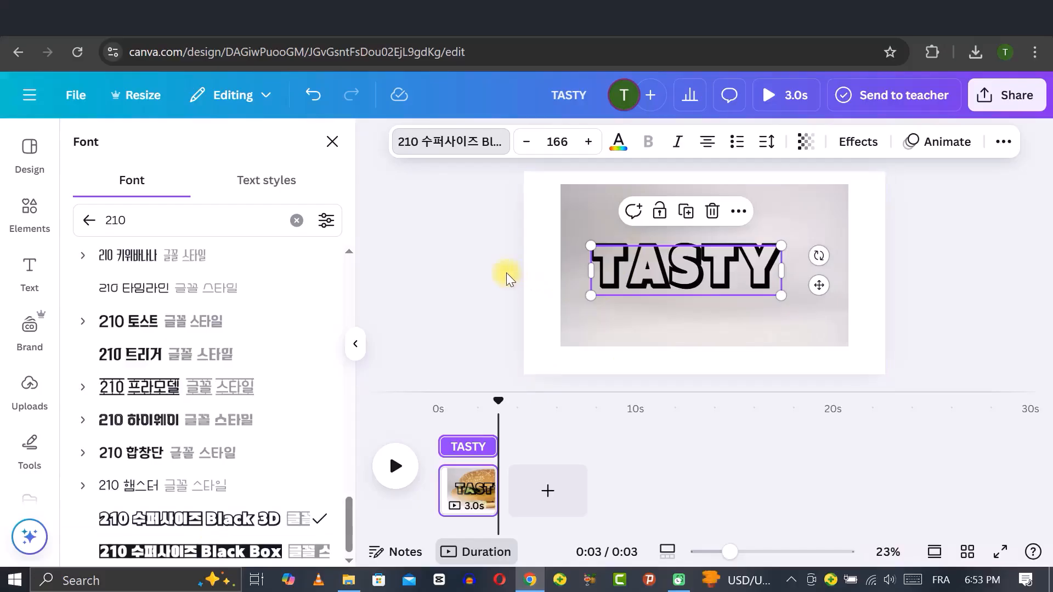
key(Escape)
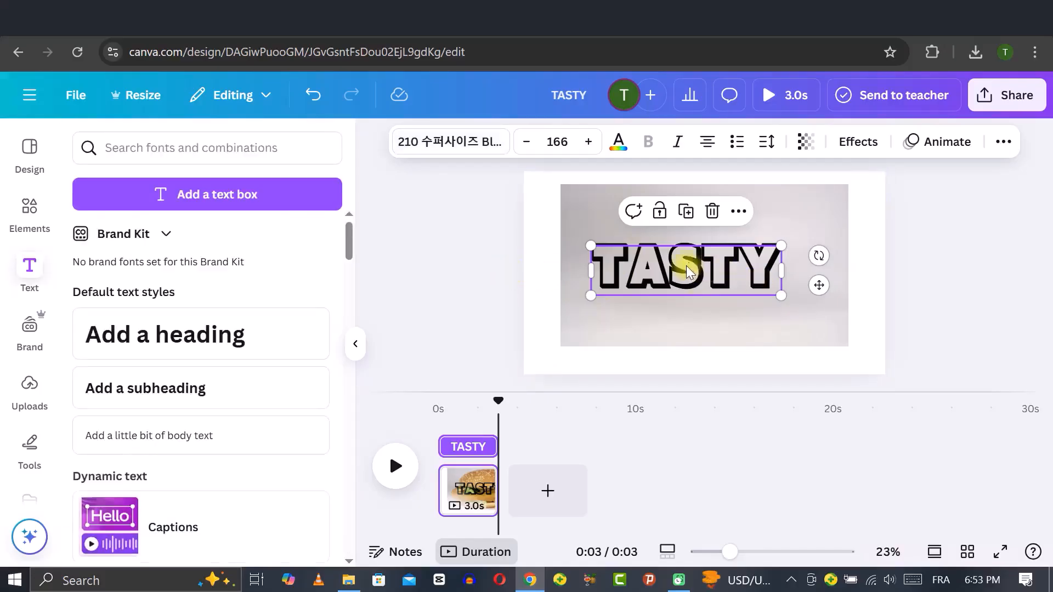
Duplicate the TASTY text, place the copy directly below it and change its wording to BURGER
click(687, 212)
drag(695, 281, 697, 317)
double_click(698, 319)
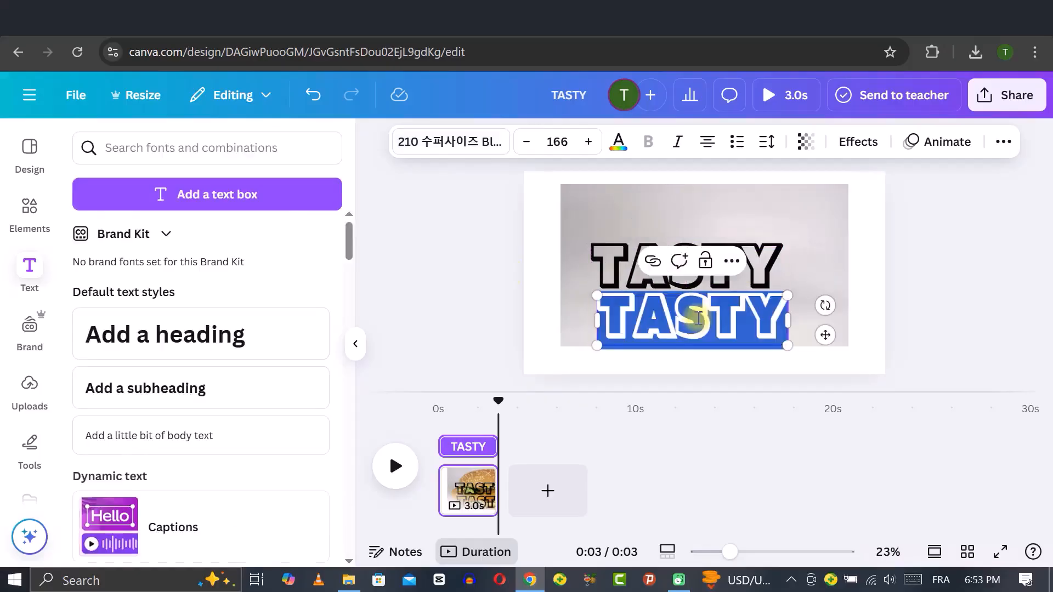
text(BURGER)
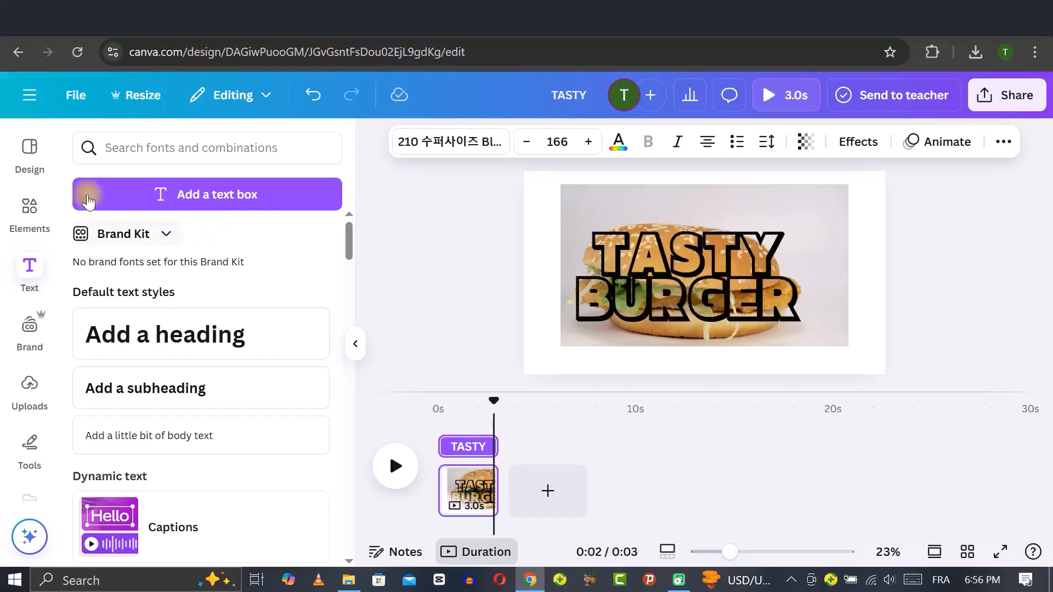
Add a rectangle shape over the right end of the lettering and fill it with white
click(26, 218)
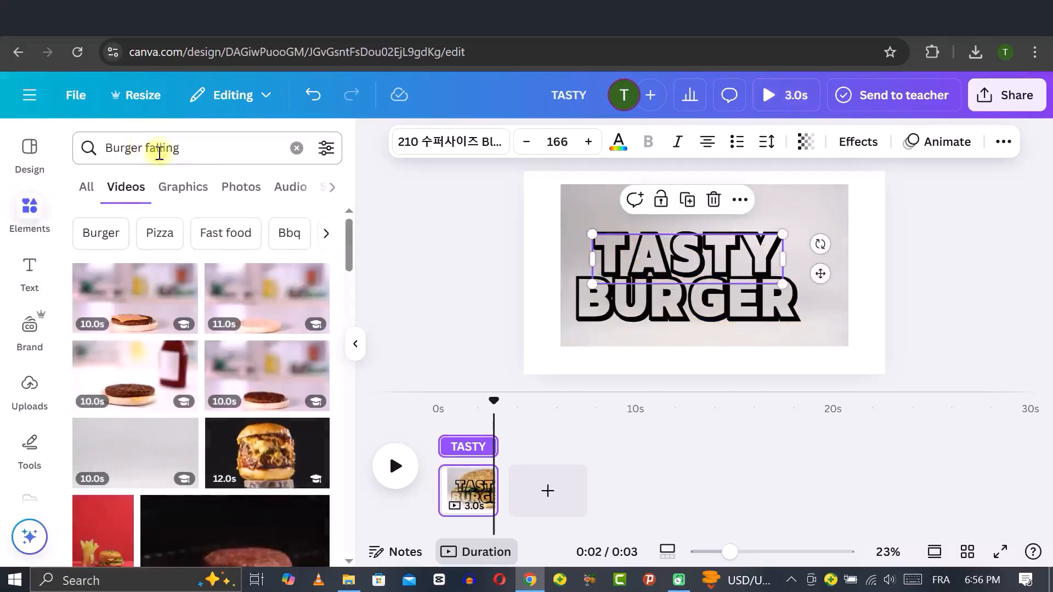
click(297, 148)
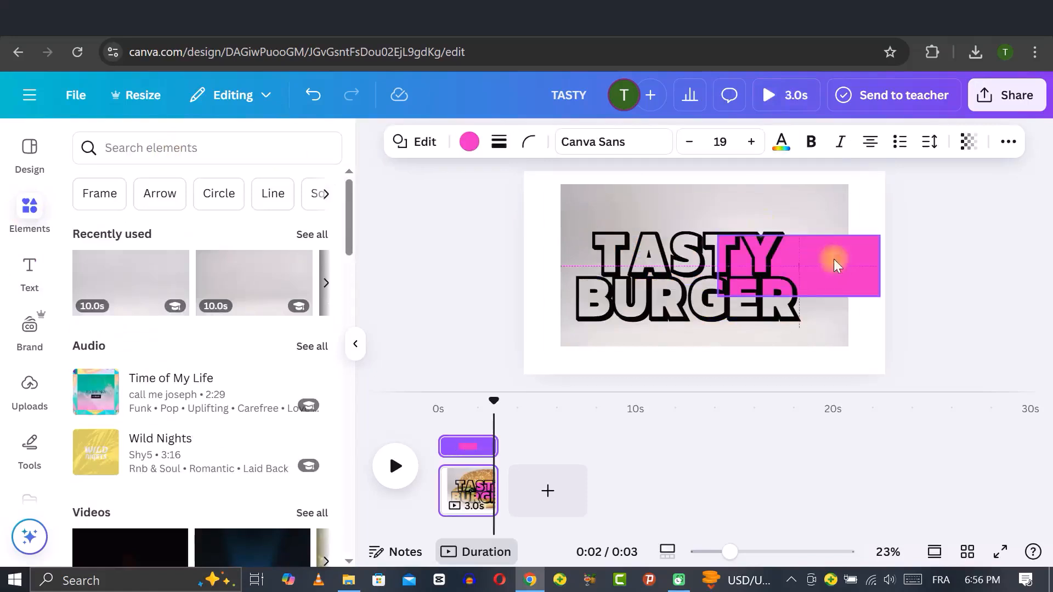
drag(834, 265, 834, 265)
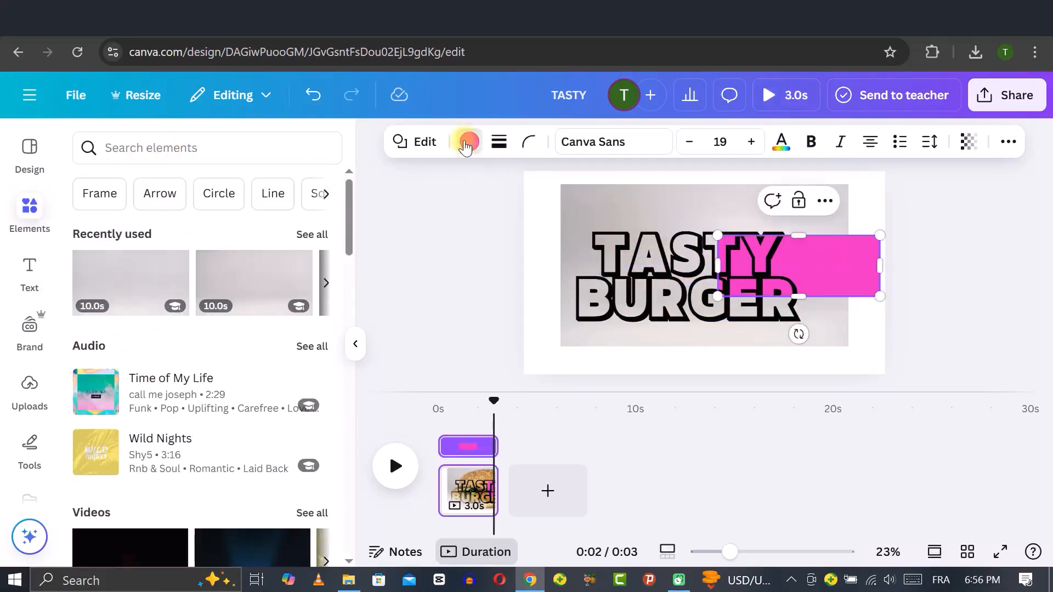
click(467, 144)
click(266, 266)
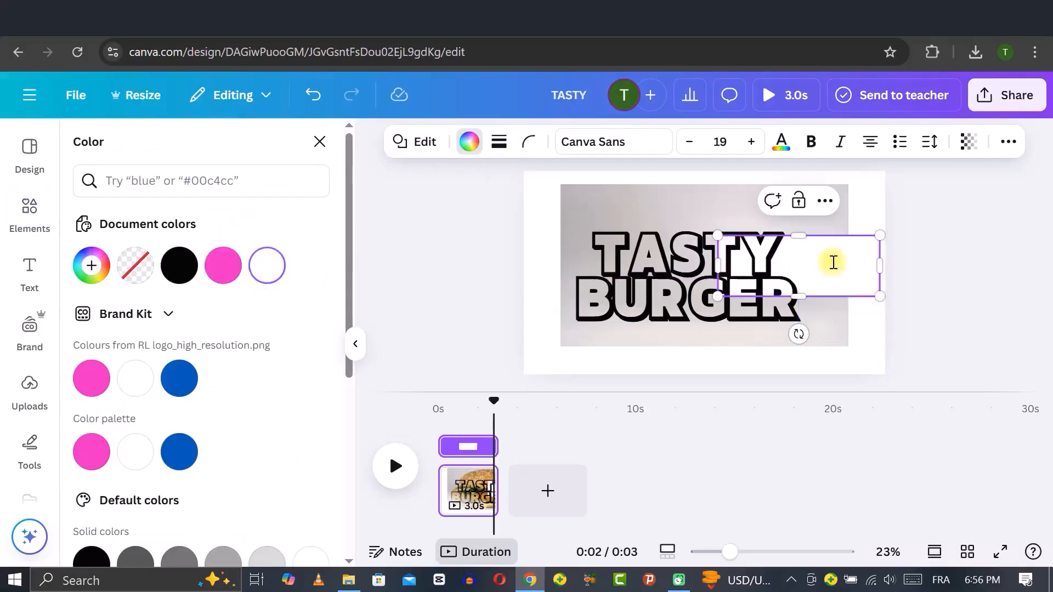
Move and resize the white rectangle to cover the video right of the lettering over the full page height
drag(832, 261, 836, 316)
drag(808, 227, 801, 172)
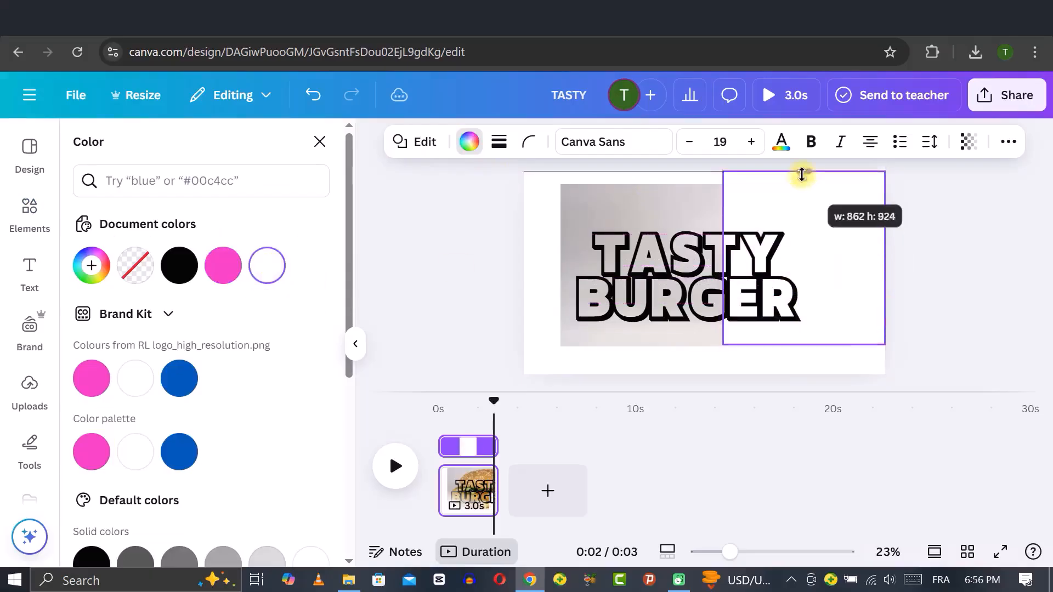
drag(723, 258, 804, 265)
drag(828, 345, 837, 374)
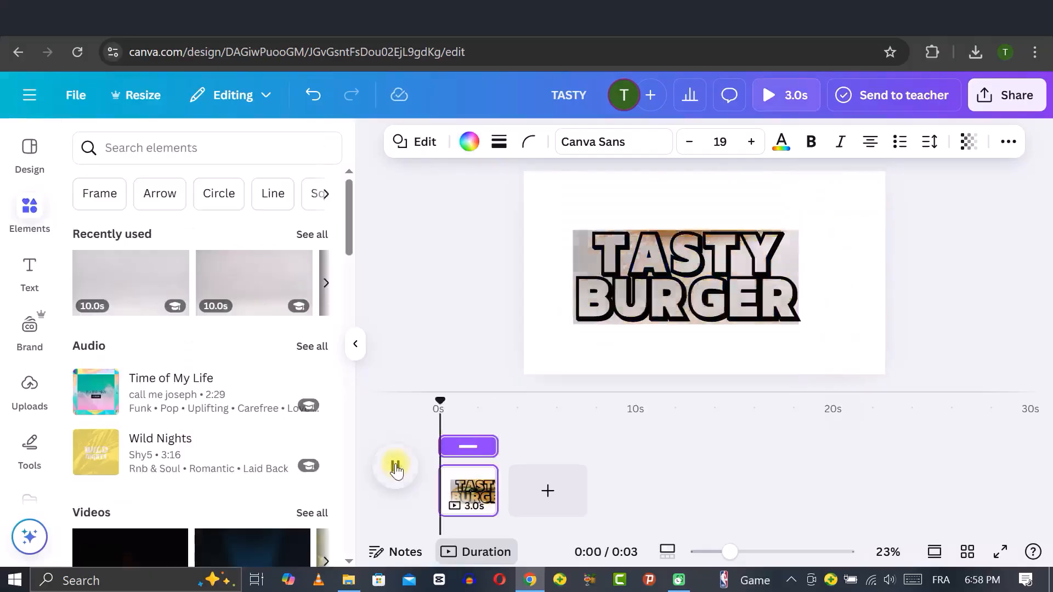
Play the design to preview the burger video showing through the TASTY BURGER lettering
click(395, 465)
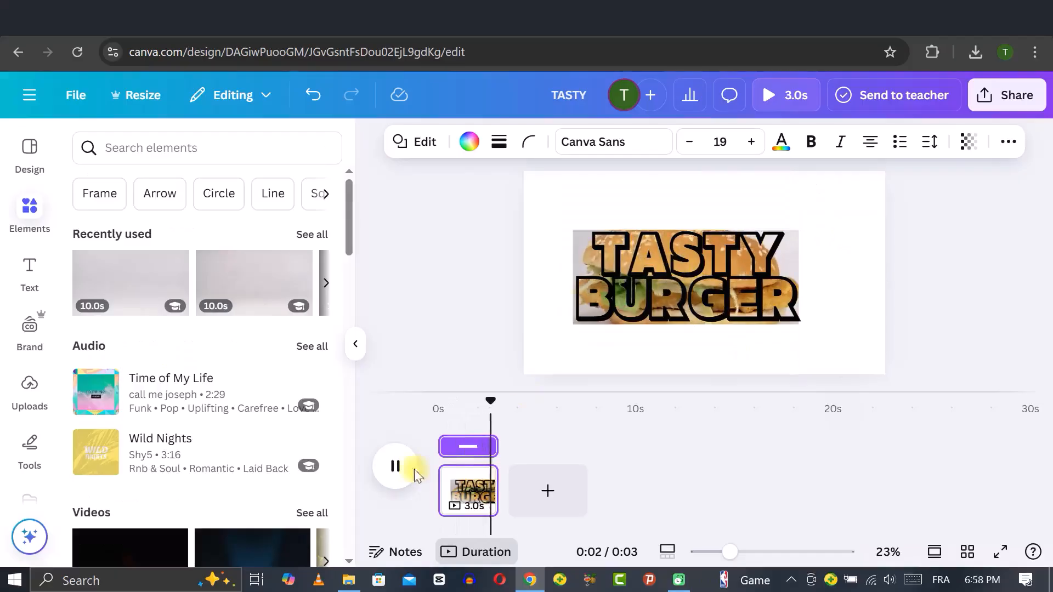
Download the design as an MP4 video at 1080p and upload the resulting TASTY file back into the Canva uploads
key(space)
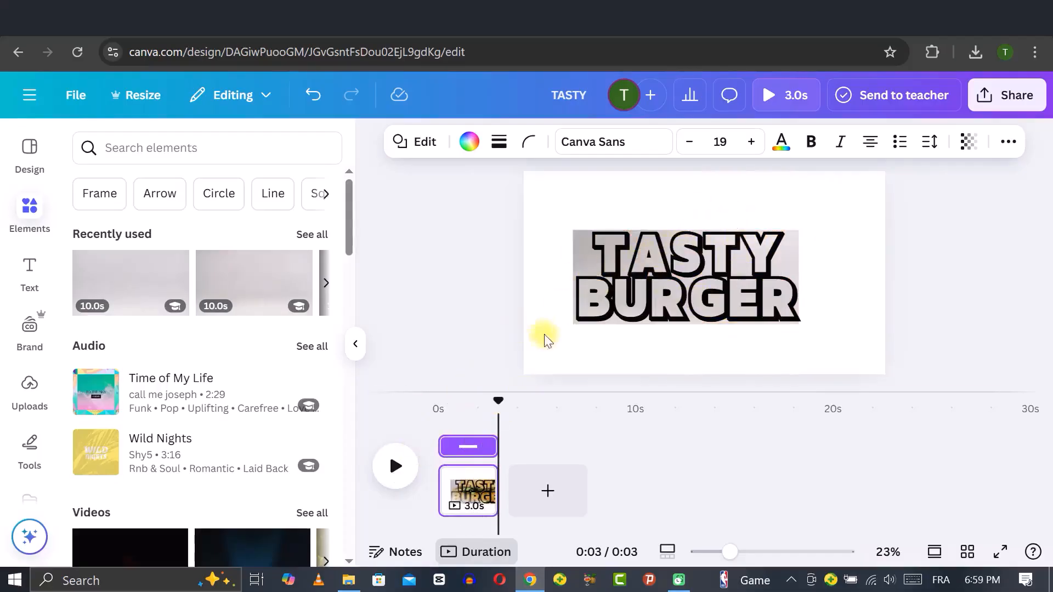
click(1012, 91)
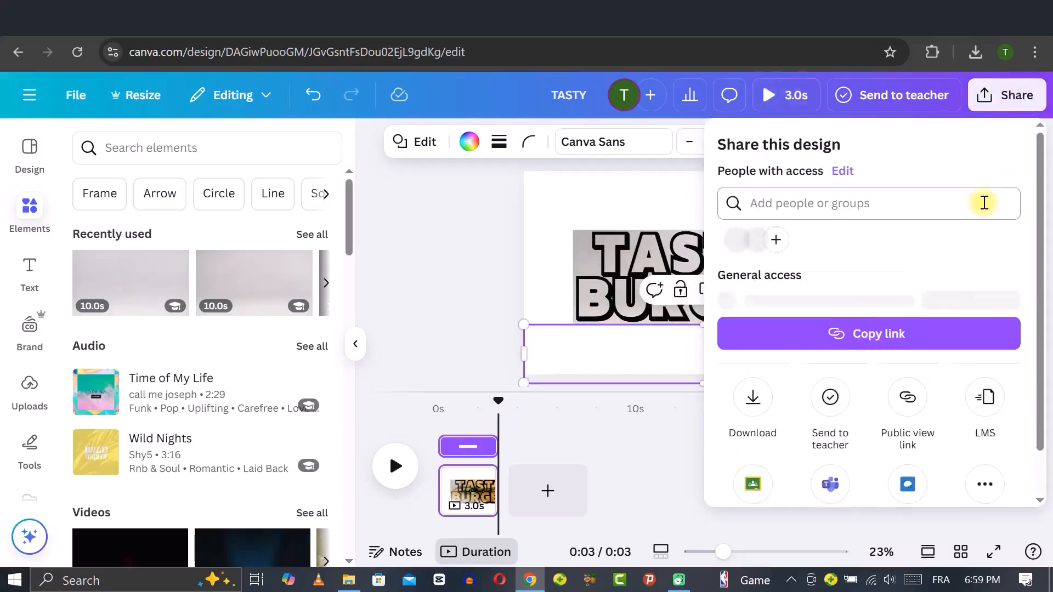
click(753, 413)
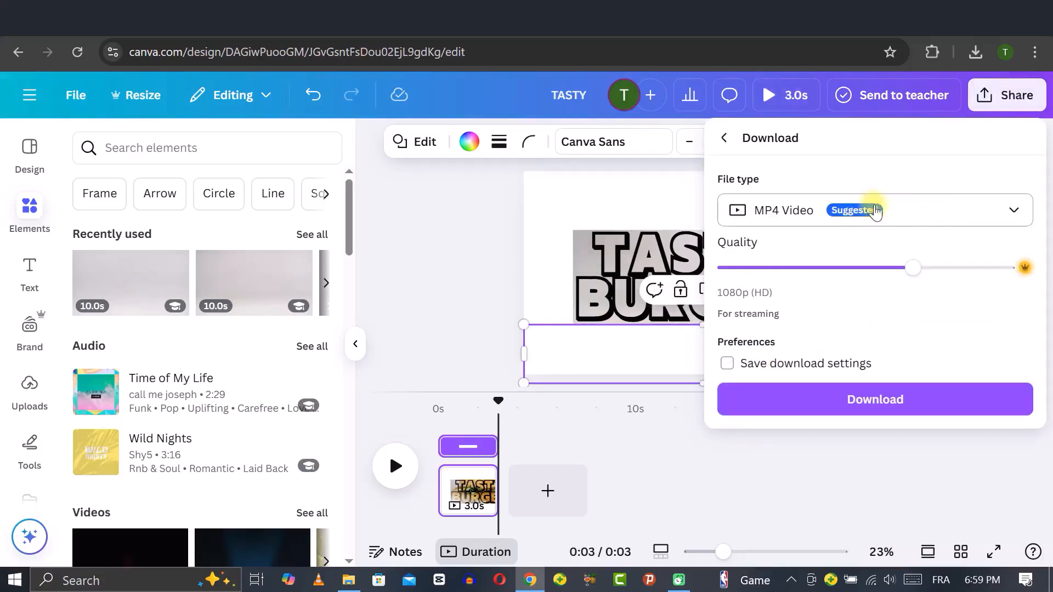
click(876, 400)
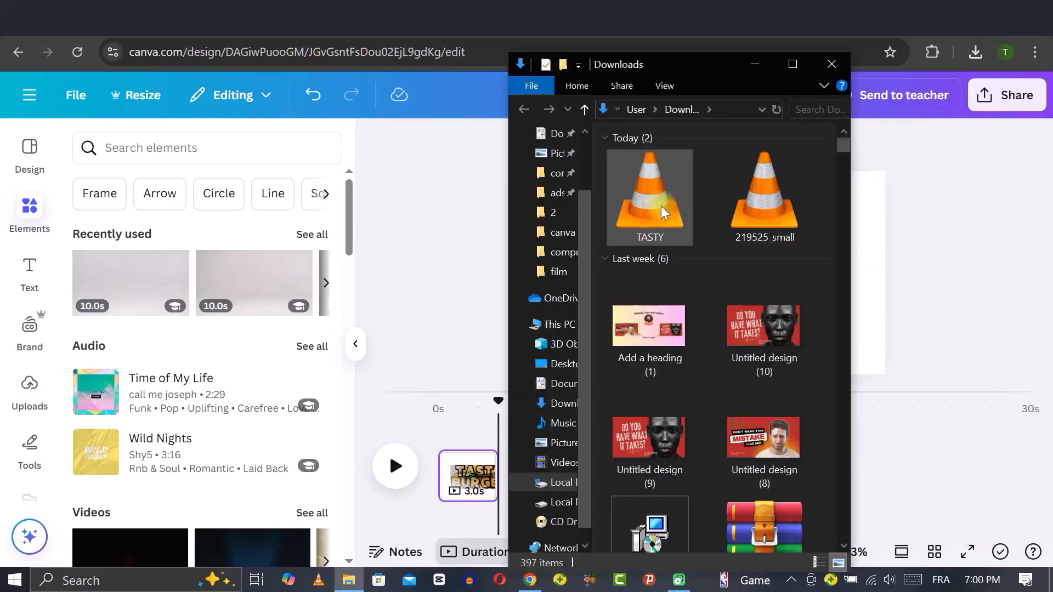
drag(660, 207, 87, 353)
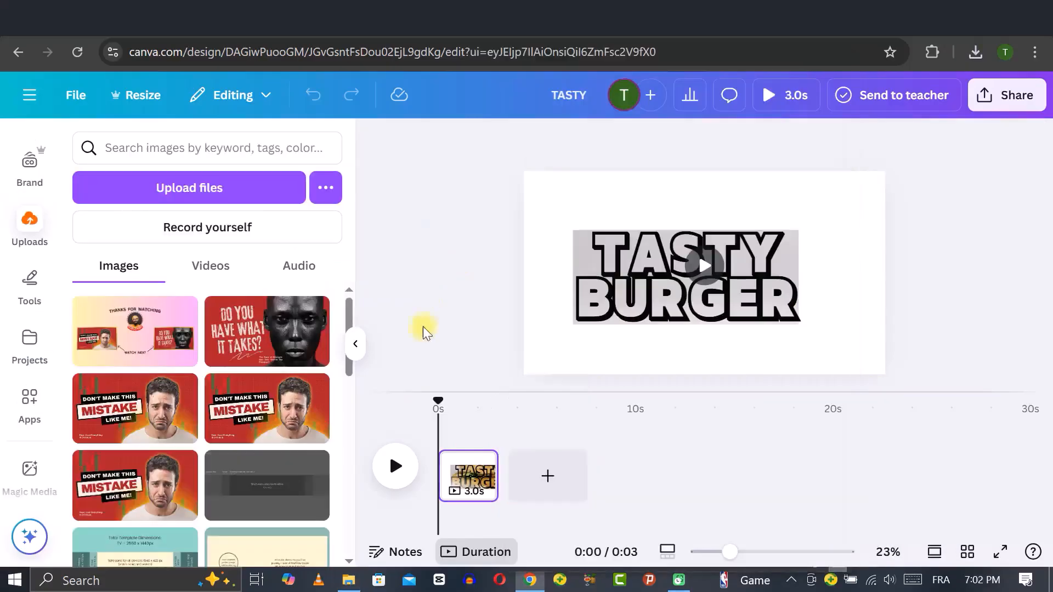
Replace the original page with a new blank page and place the uploaded 3-second TASTY BURGER video on it
click(548, 476)
click(459, 478)
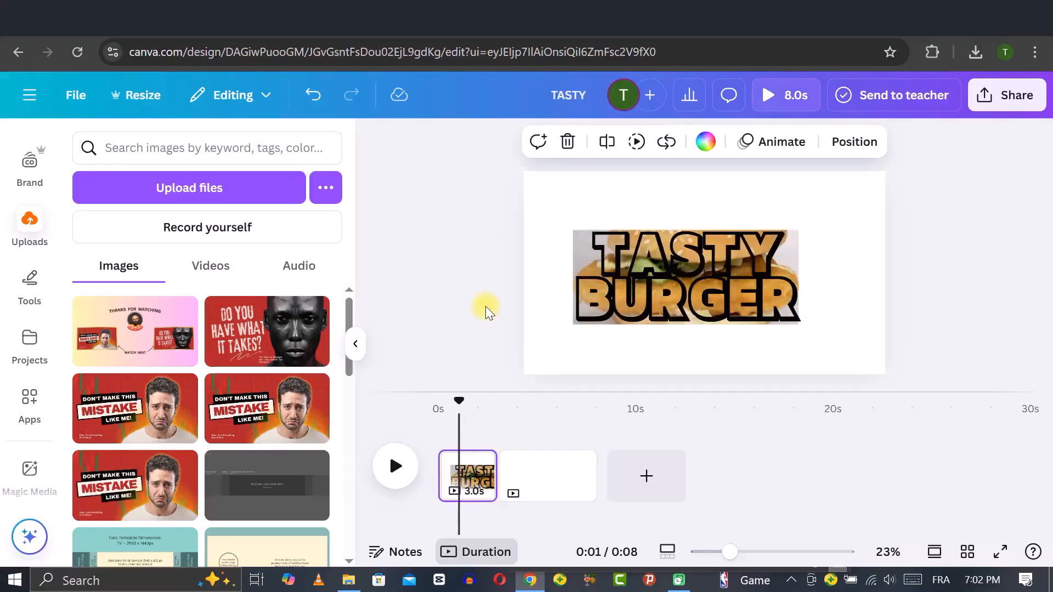
key(Delete)
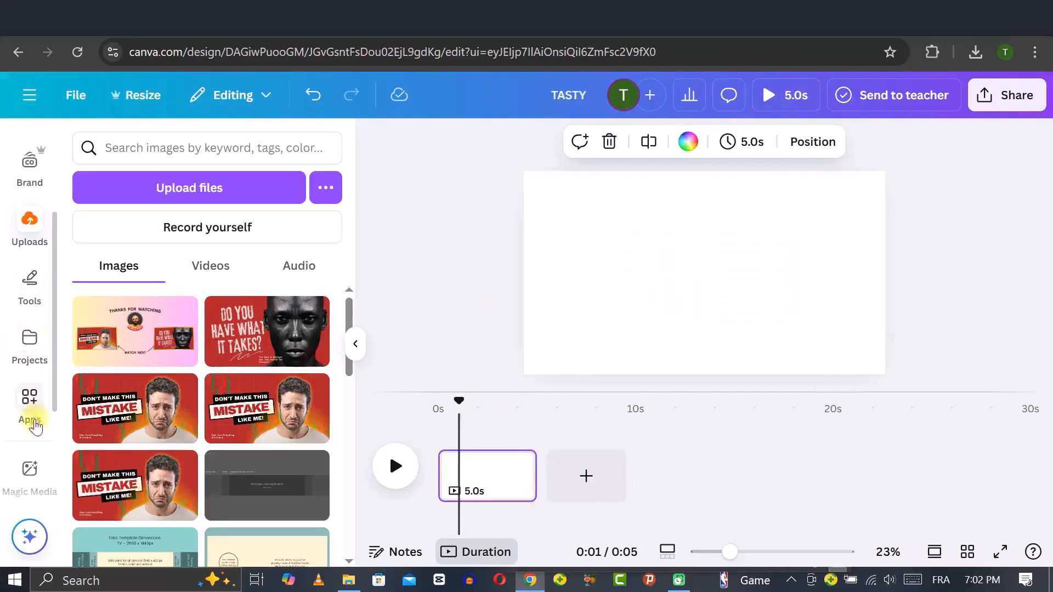
click(210, 267)
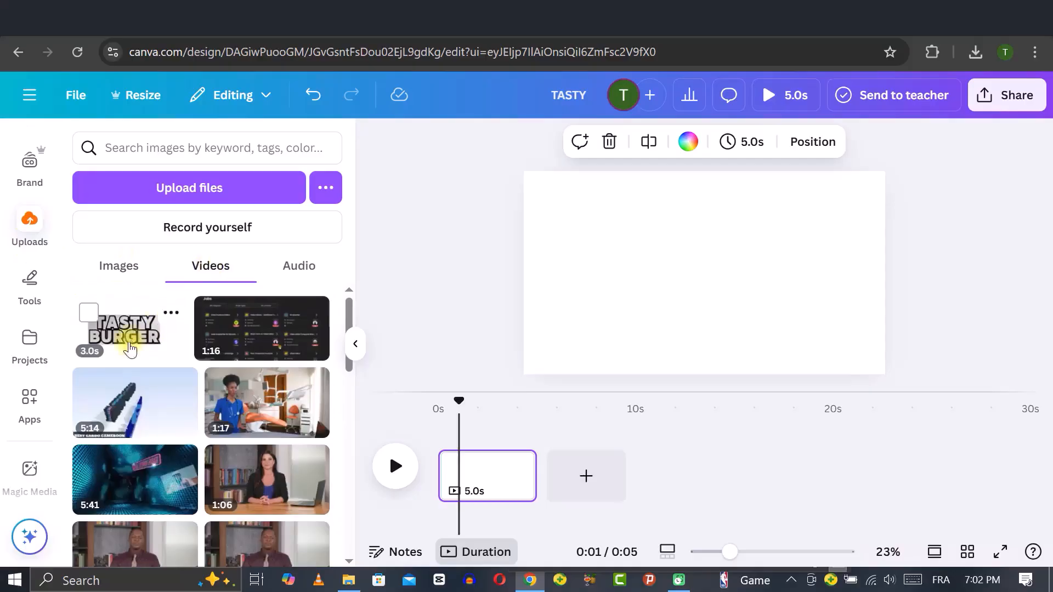
drag(122, 337, 541, 308)
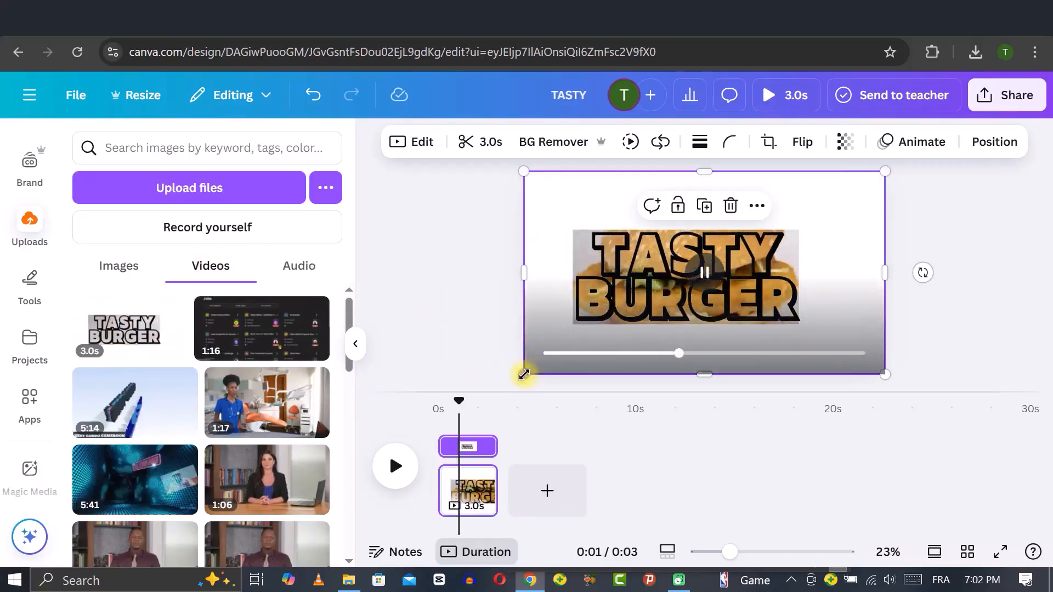
Enlarge the TASTY BURGER video beyond the page edges and centre the lettering on the page
drag(523, 374, 420, 422)
drag(885, 172, 961, 137)
drag(658, 305, 698, 287)
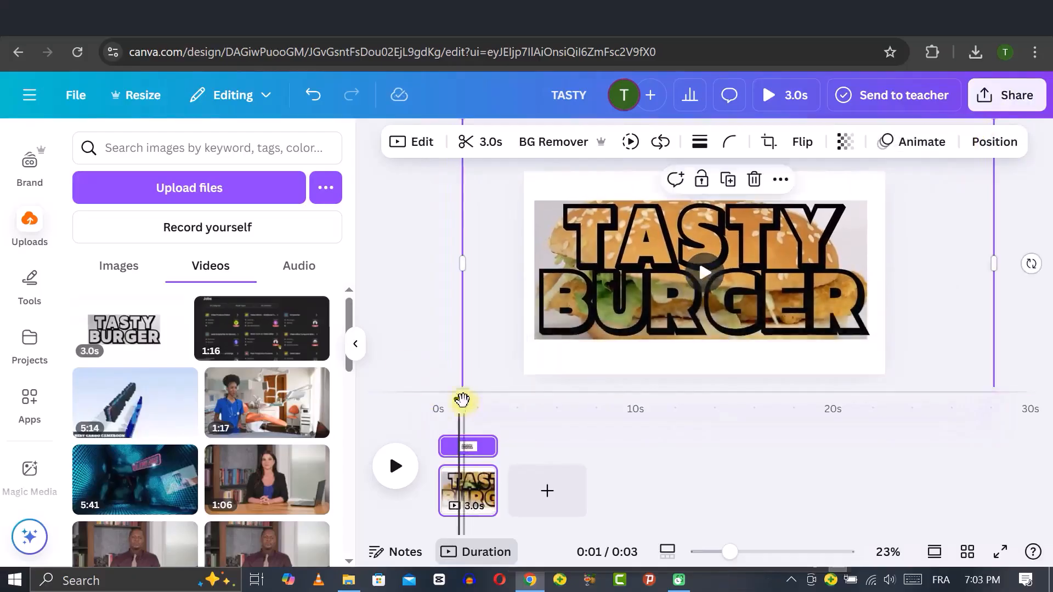
Play the page from the start to preview the enlarged TASTY BURGER video
drag(462, 400, 437, 399)
click(395, 465)
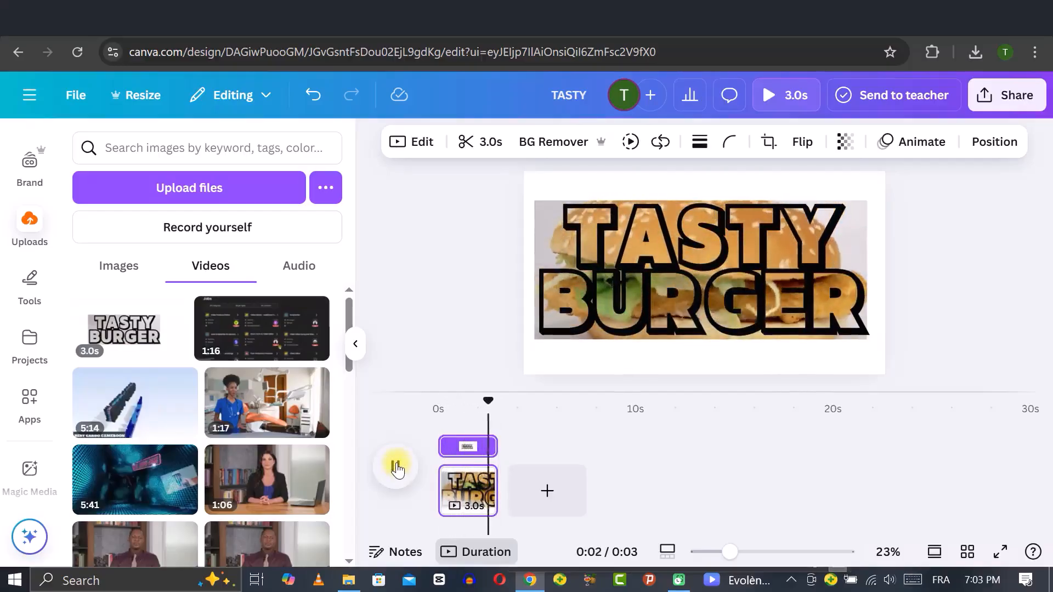
click(396, 468)
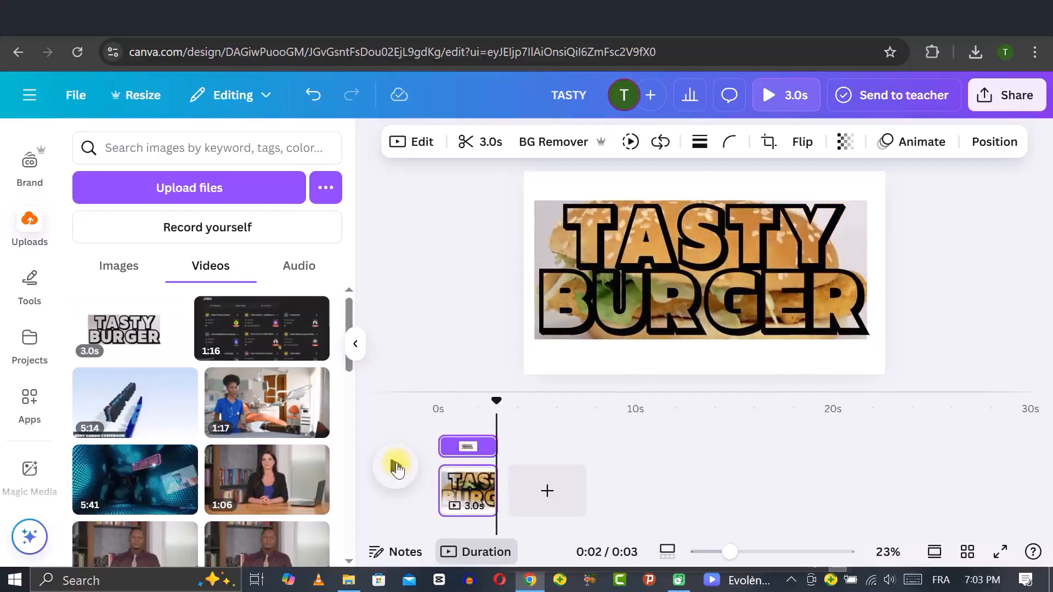
Add a second page after the video and browse photo elements for BURGER to find a suitable picture
click(547, 490)
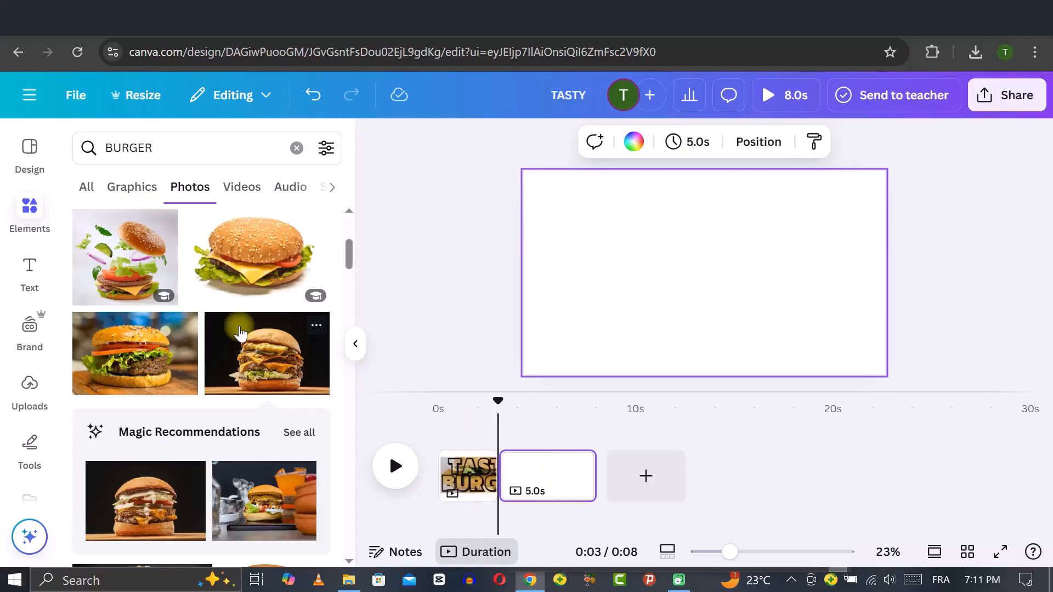
click(149, 141)
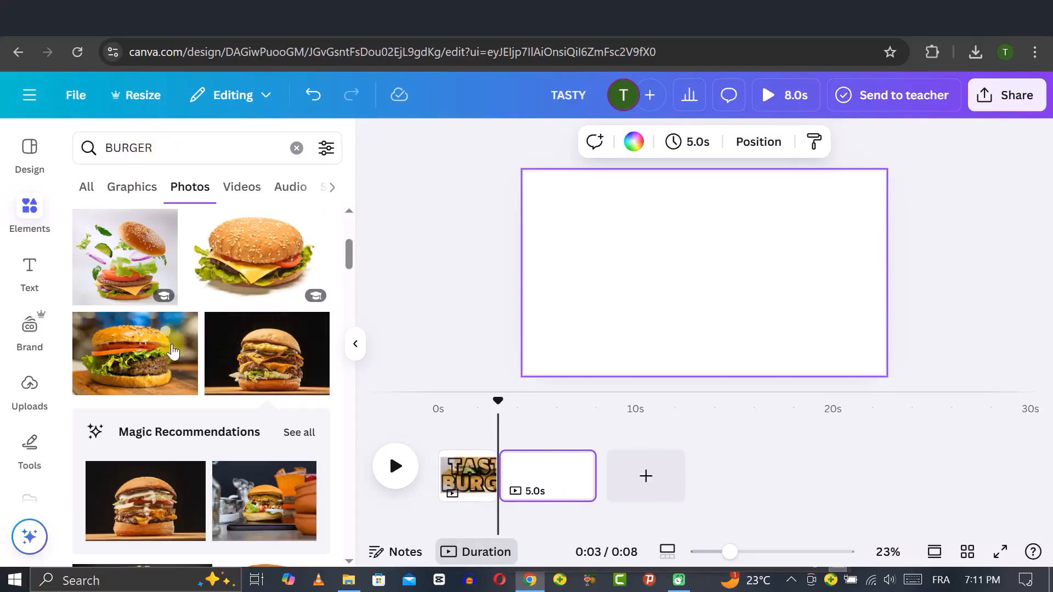
scroll(197, 359, down, 3)
scroll(197, 360, down, 10)
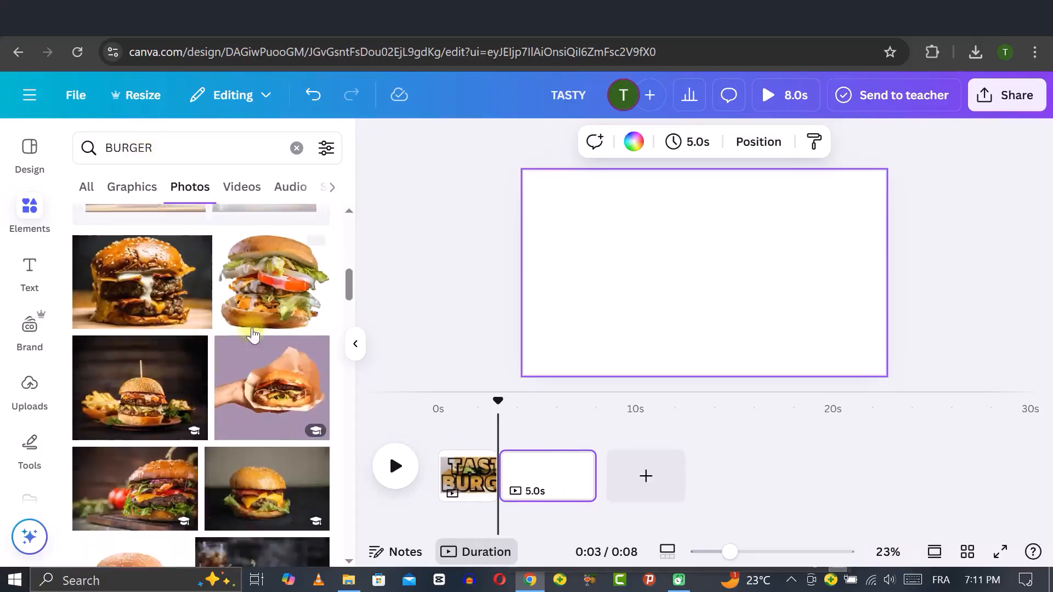
scroll(227, 365, up, 8)
scroll(225, 357, up, 6)
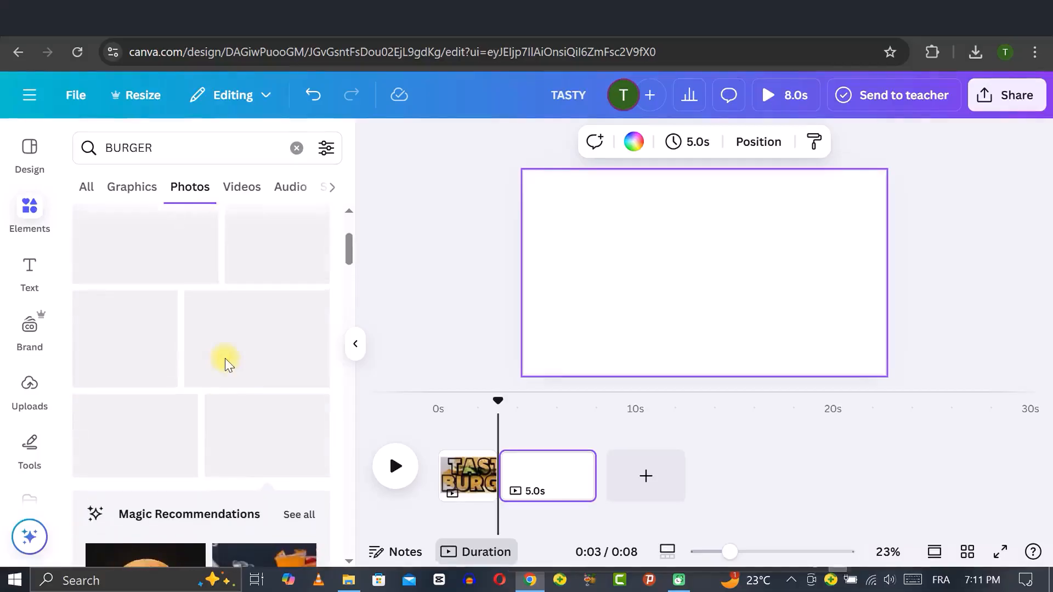
scroll(232, 339, up, 2)
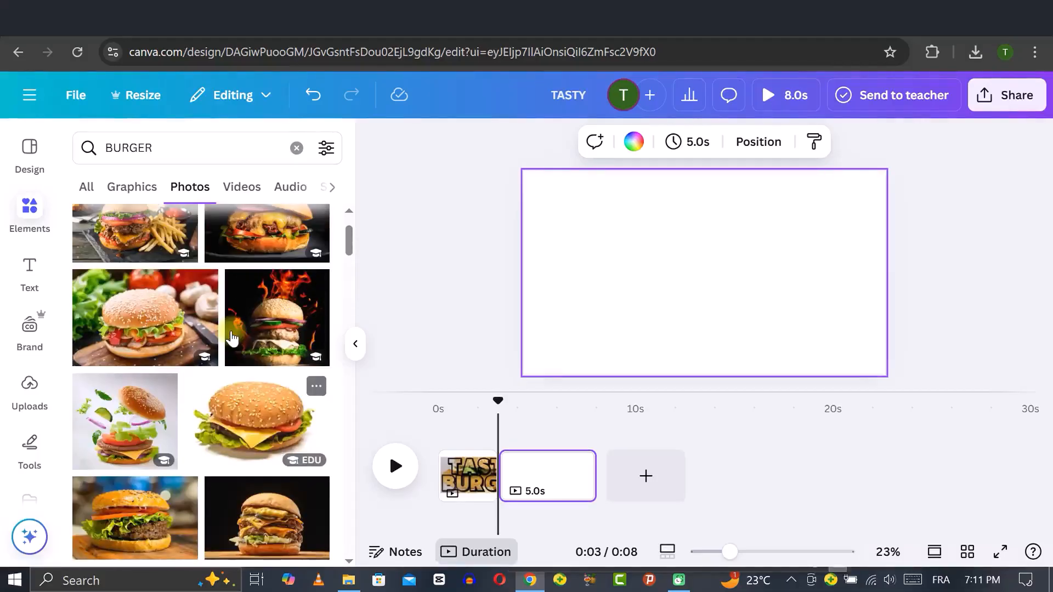
scroll(232, 339, up, 2)
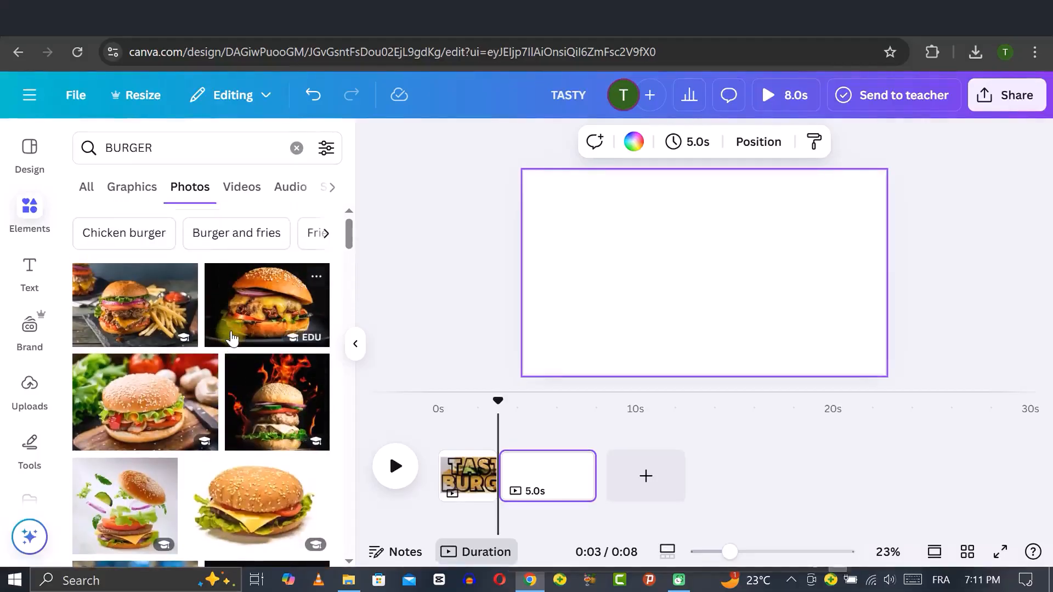
scroll(232, 339, down, 3)
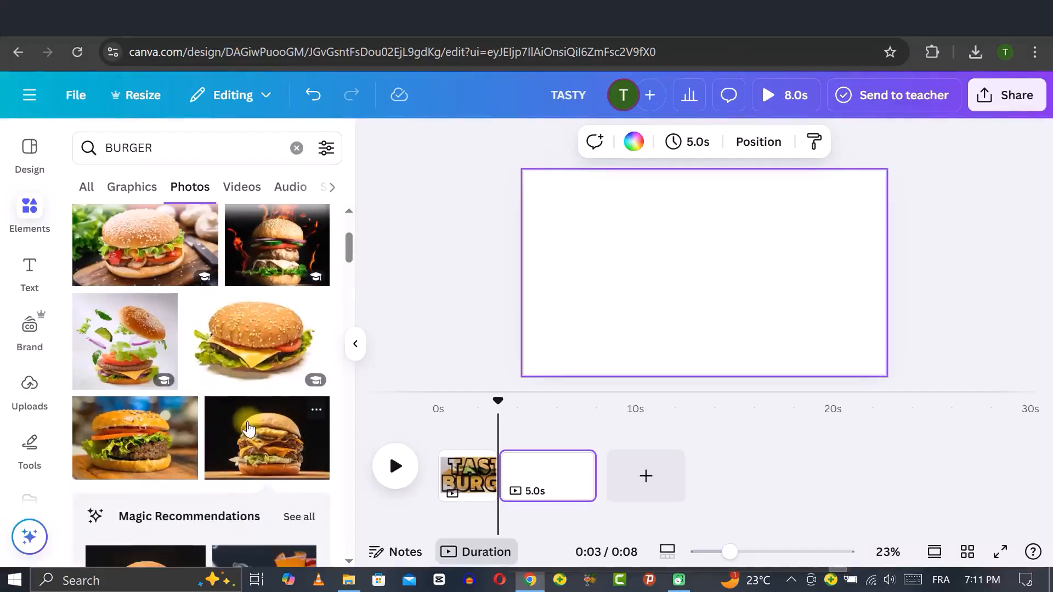
scroll(249, 428, down, 2)
Place the tall cheeseburger photo with the black background on the second page, remove its background and shift it slightly
click(259, 363)
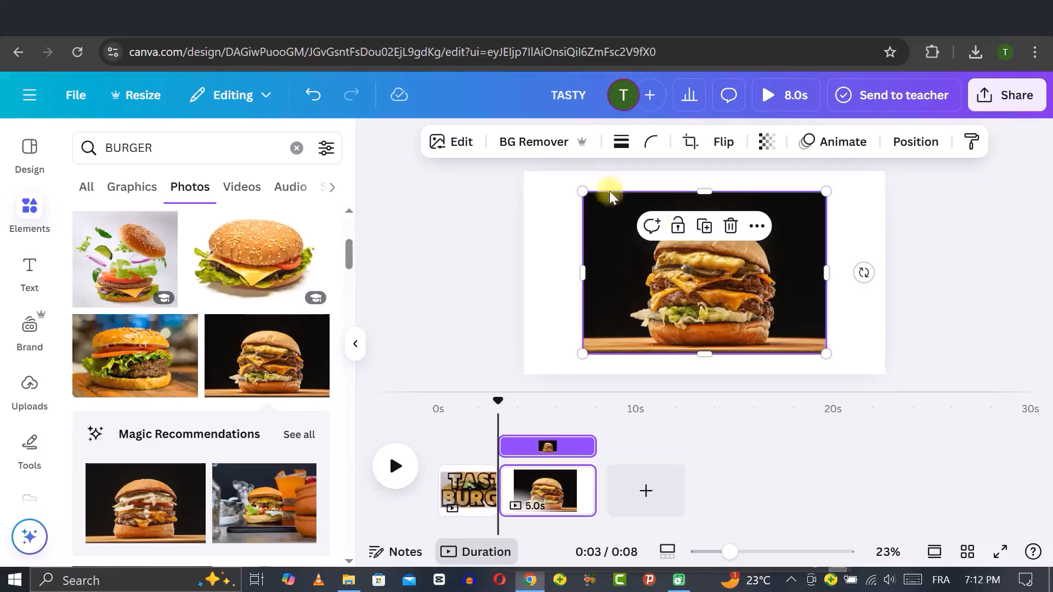
click(535, 142)
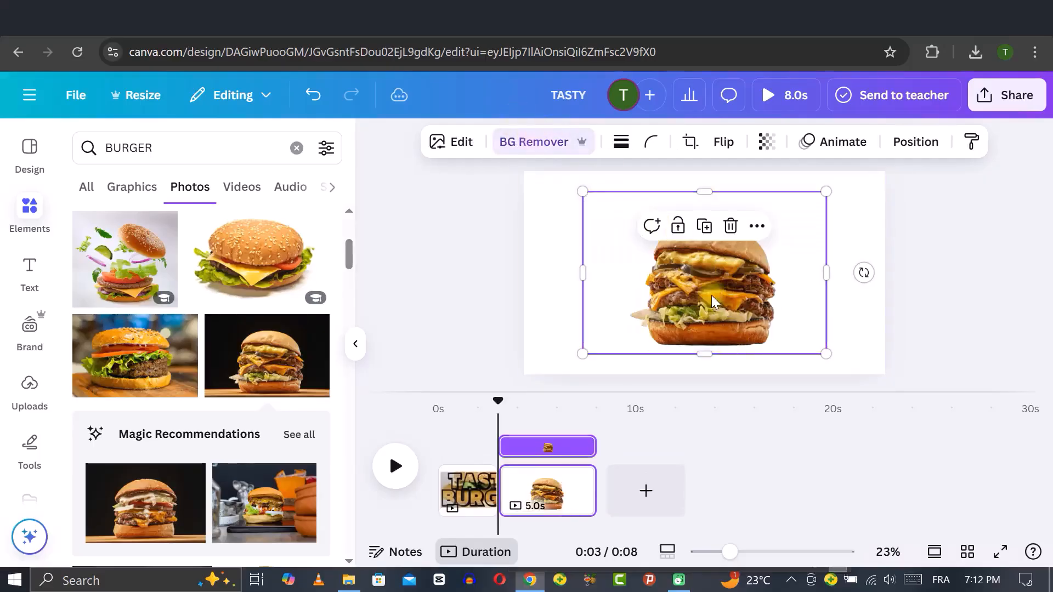
drag(714, 302, 698, 296)
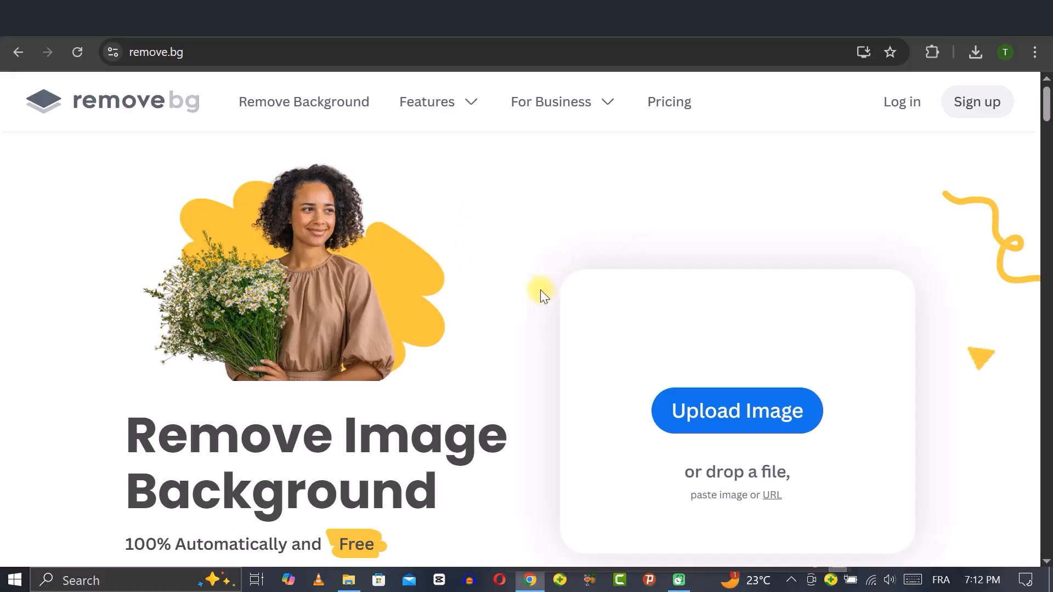
Look over the remove.bg site, switch to Pixabay and search its photos for burger
scroll(540, 290, down, 2)
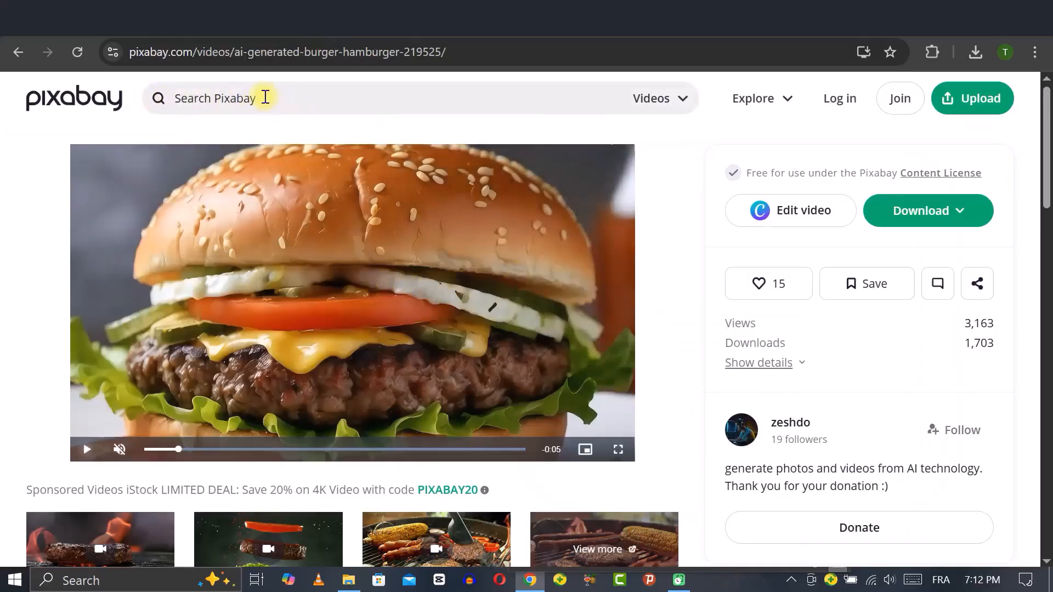
click(265, 98)
click(659, 98)
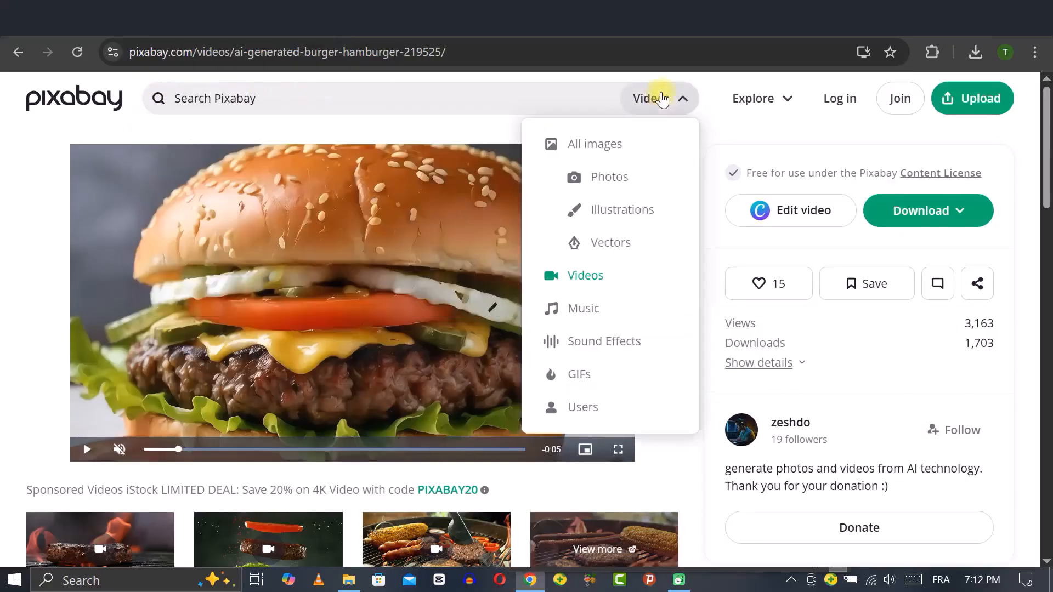
click(616, 192)
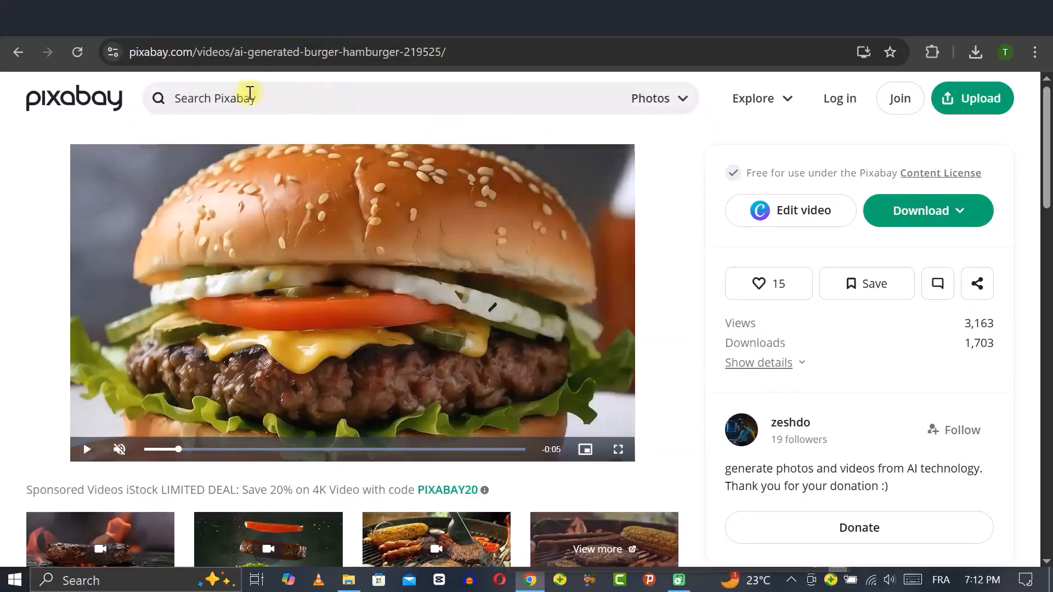
click(263, 99)
click(228, 179)
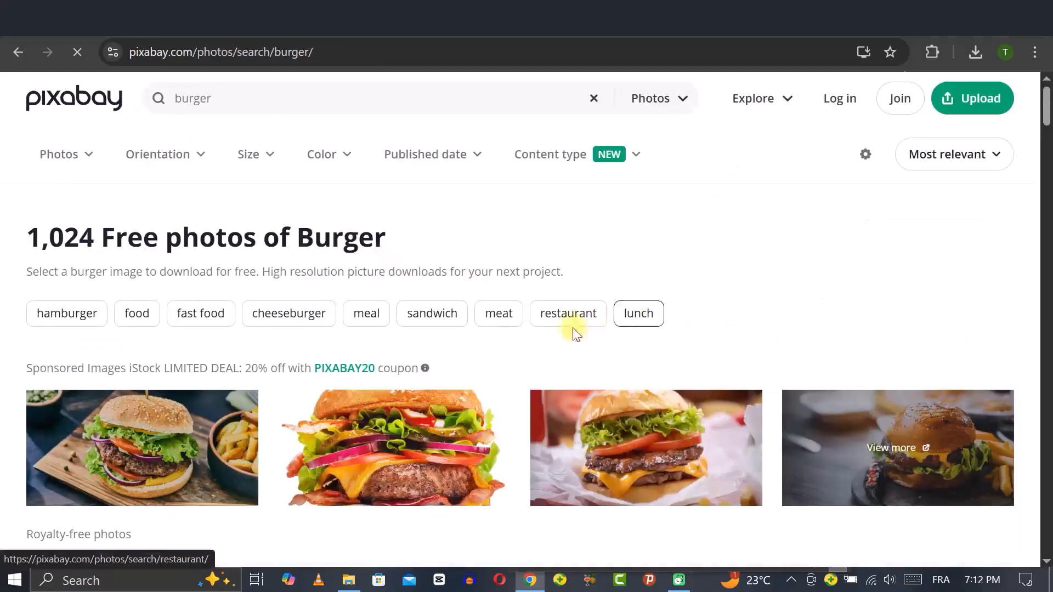
Open the double-patty burger photo from the Pixabay results and download it as a 1280×1280 JPG
scroll(519, 387, down, 1)
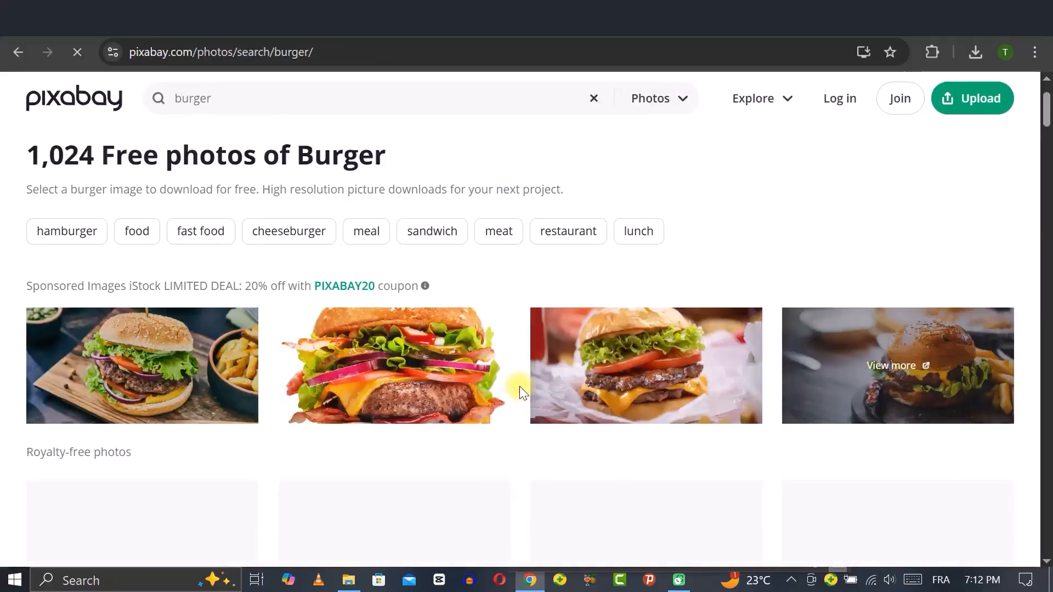
scroll(526, 378, down, 2)
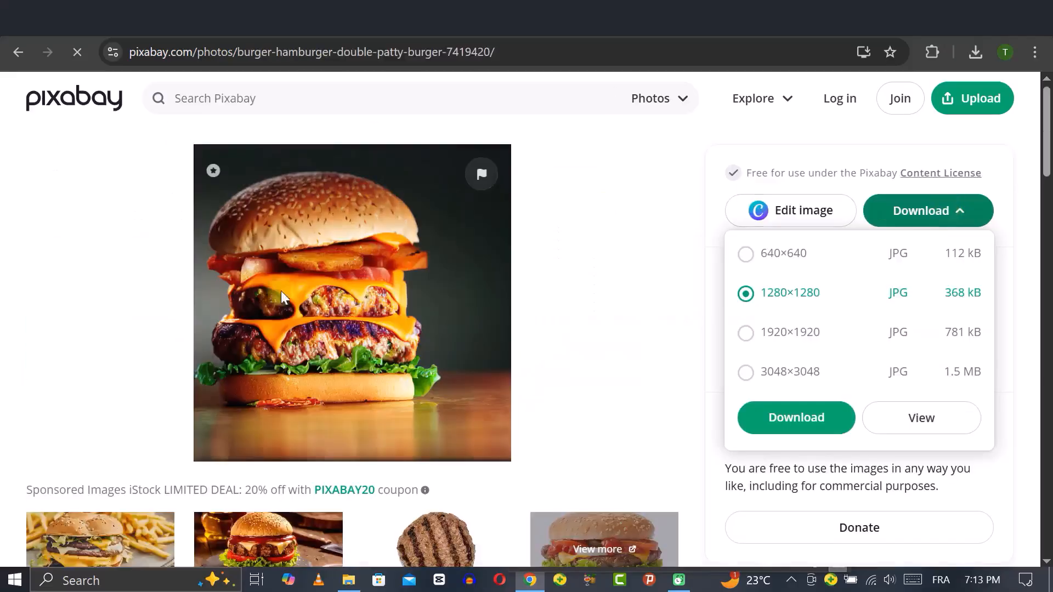
click(574, 295)
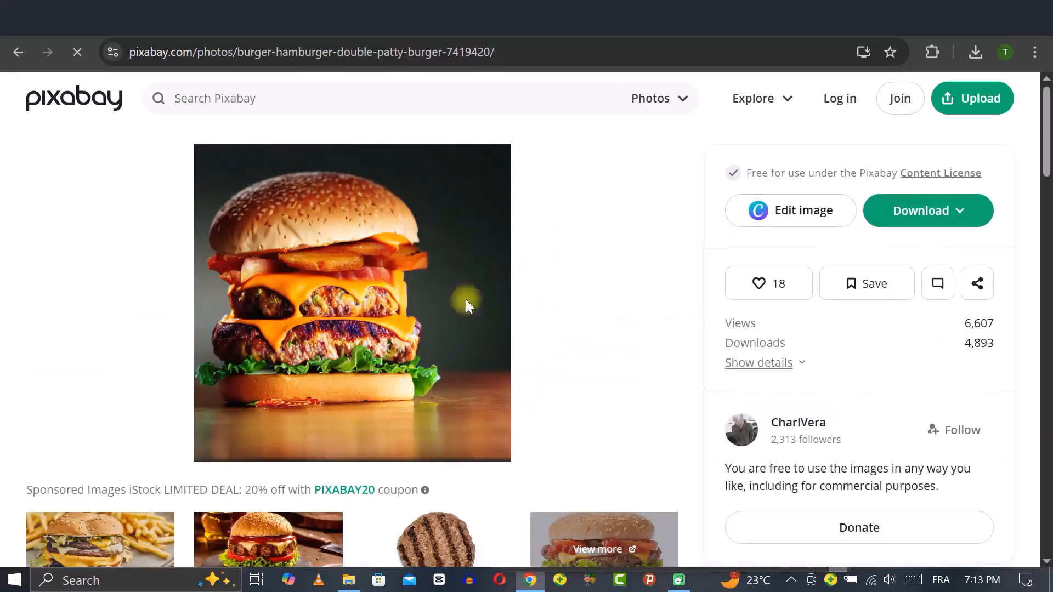
click(938, 210)
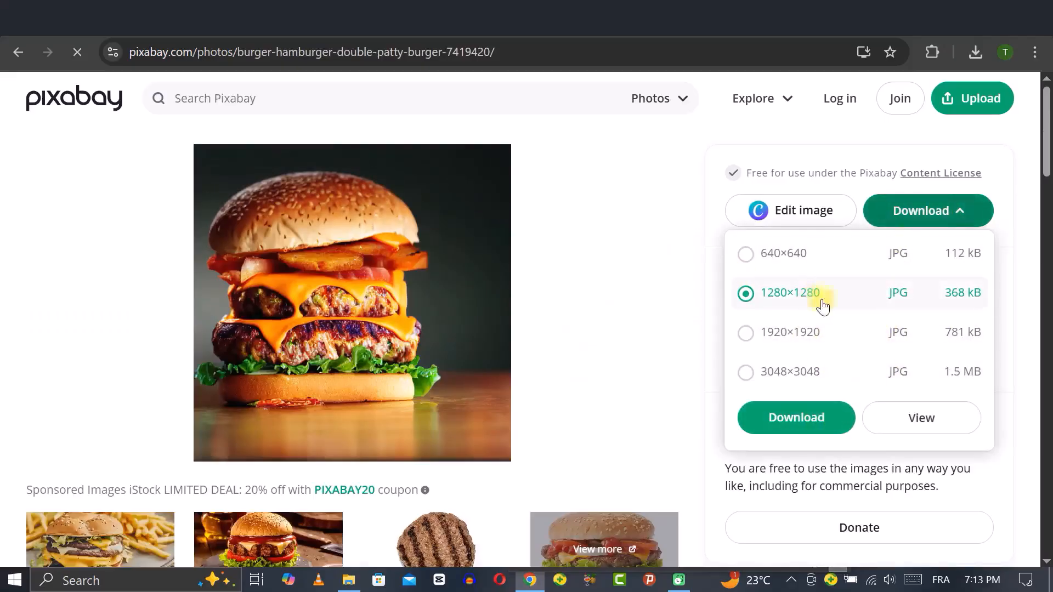
click(801, 420)
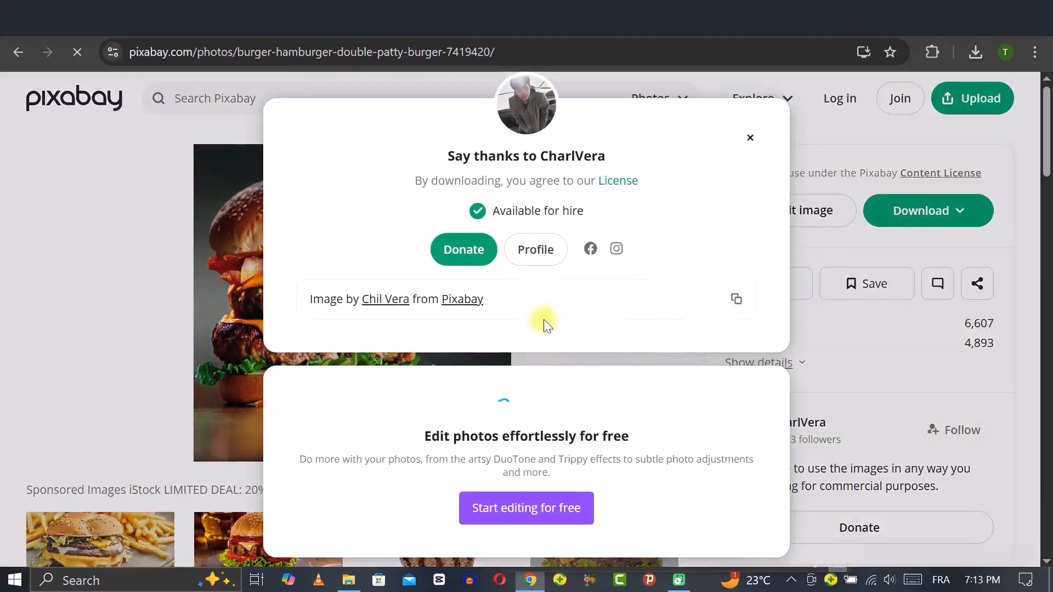
click(667, 355)
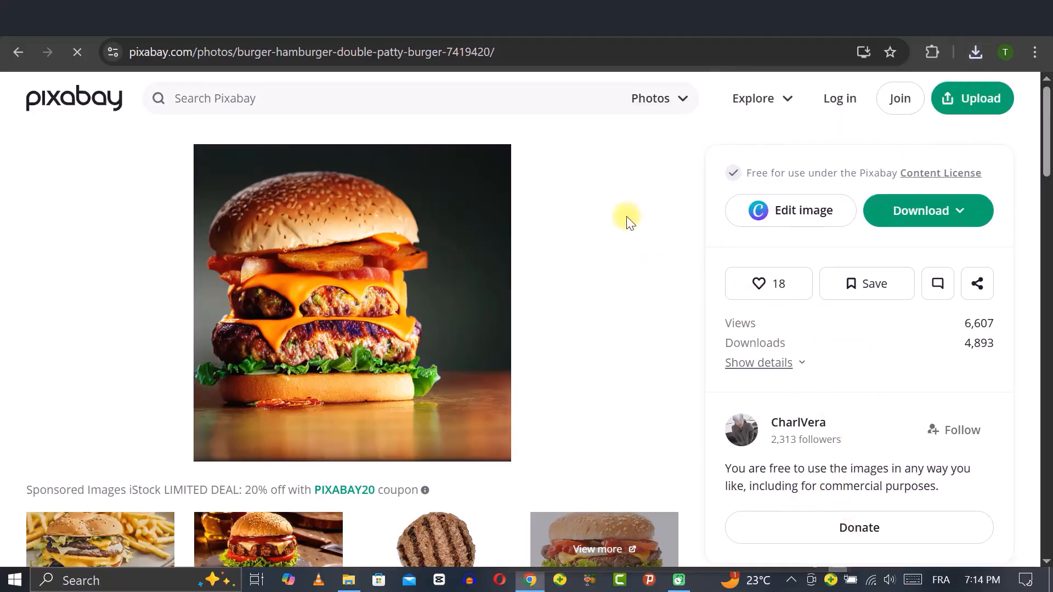
Upload the downloaded burger-7419420_1280 image to remove.bg and download the cutout without its background
click(975, 51)
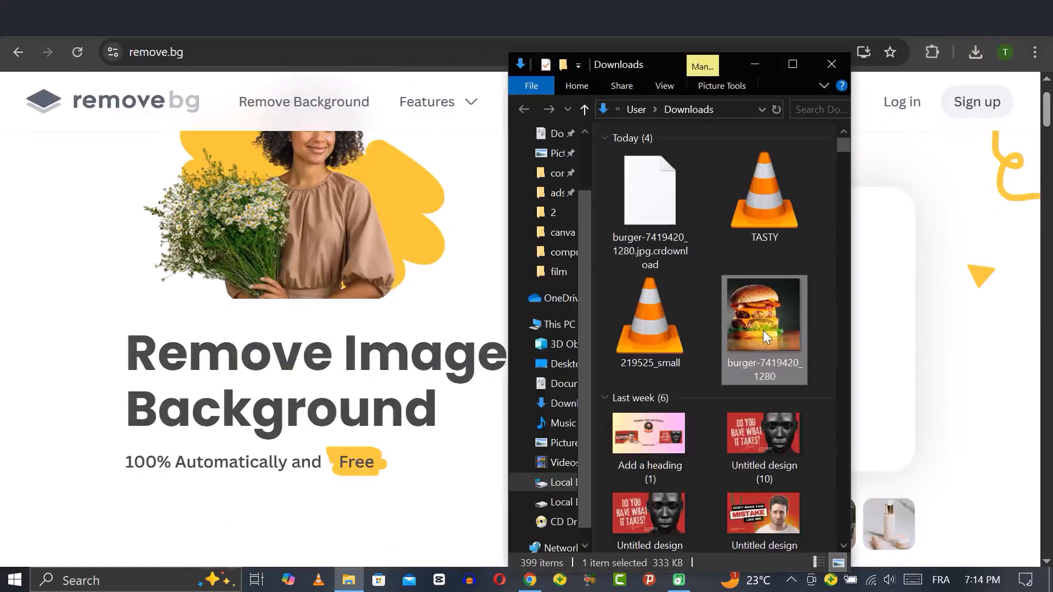
drag(762, 330, 472, 431)
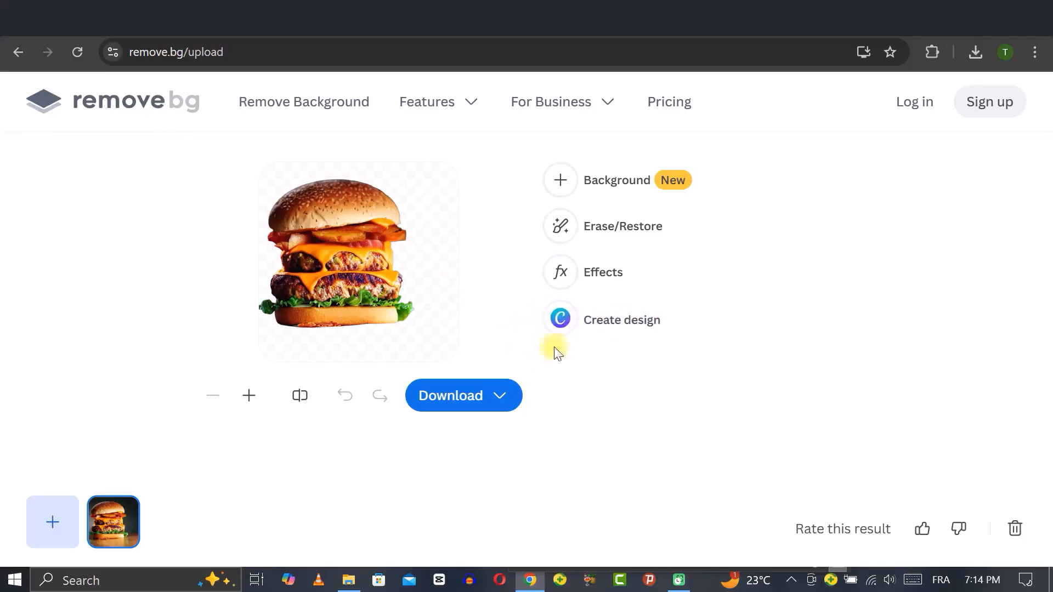
click(463, 396)
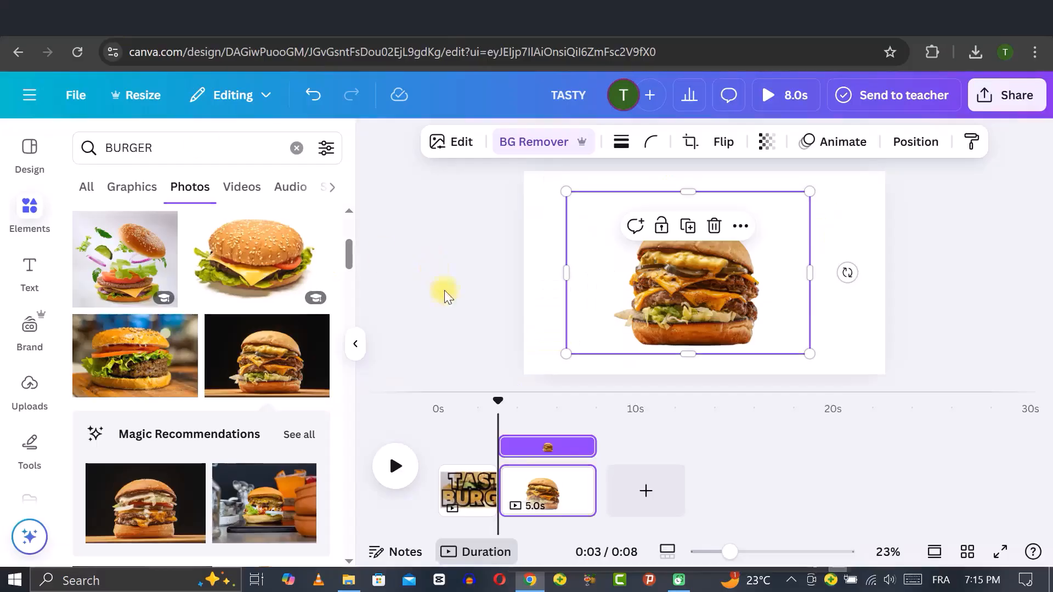
Move the burger cutout to the right side of the second page and fill the page background with the light tan photo color
drag(700, 297, 807, 296)
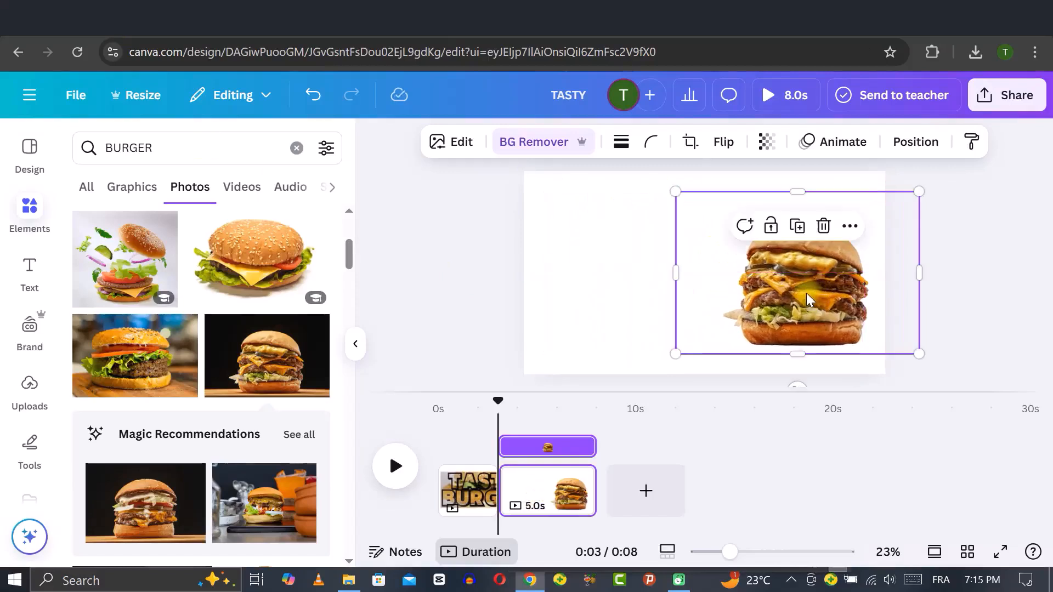
click(577, 248)
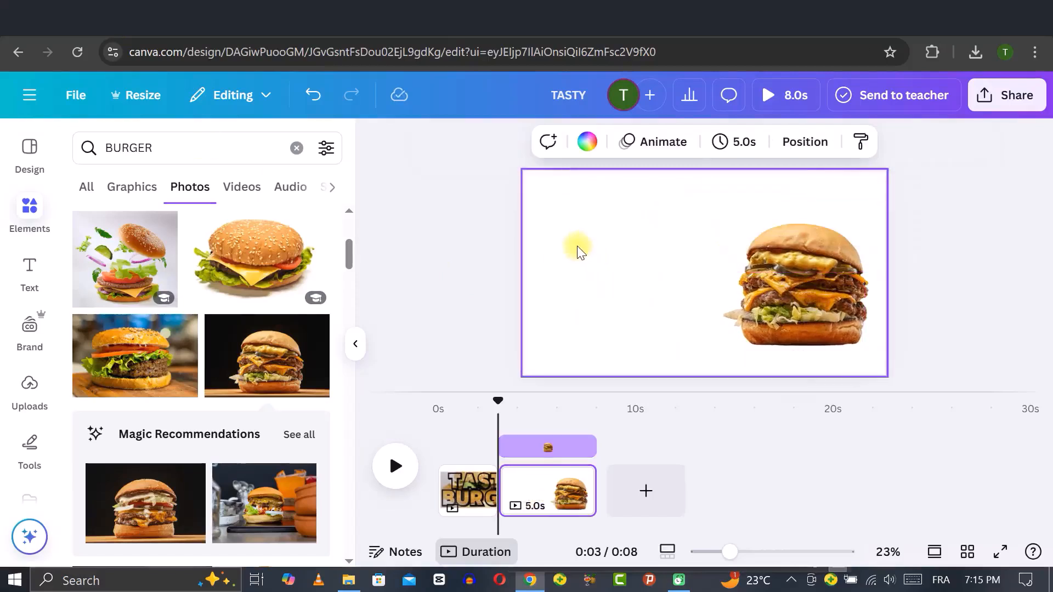
click(586, 141)
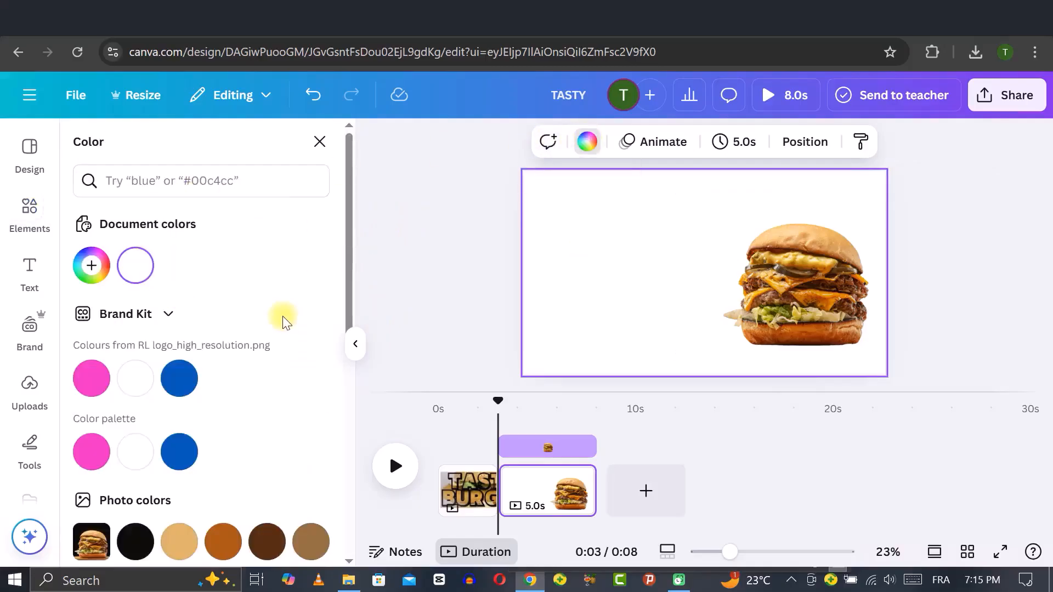
scroll(282, 313, down, 3)
click(179, 379)
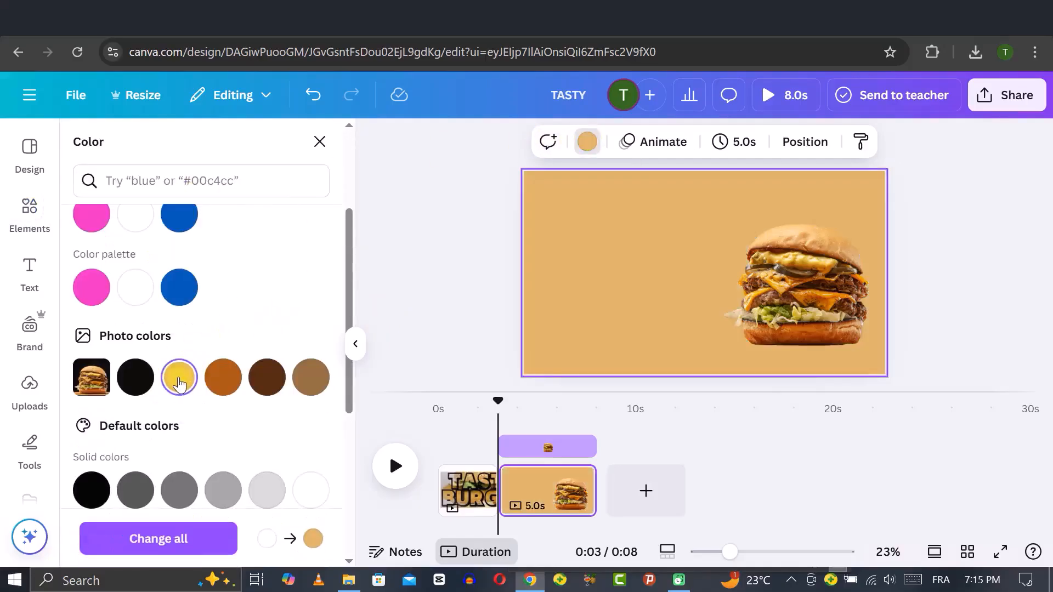
Lower the burger cutout to the page's bottom edge, give it a Drop shadow and fine-tune its position
click(813, 296)
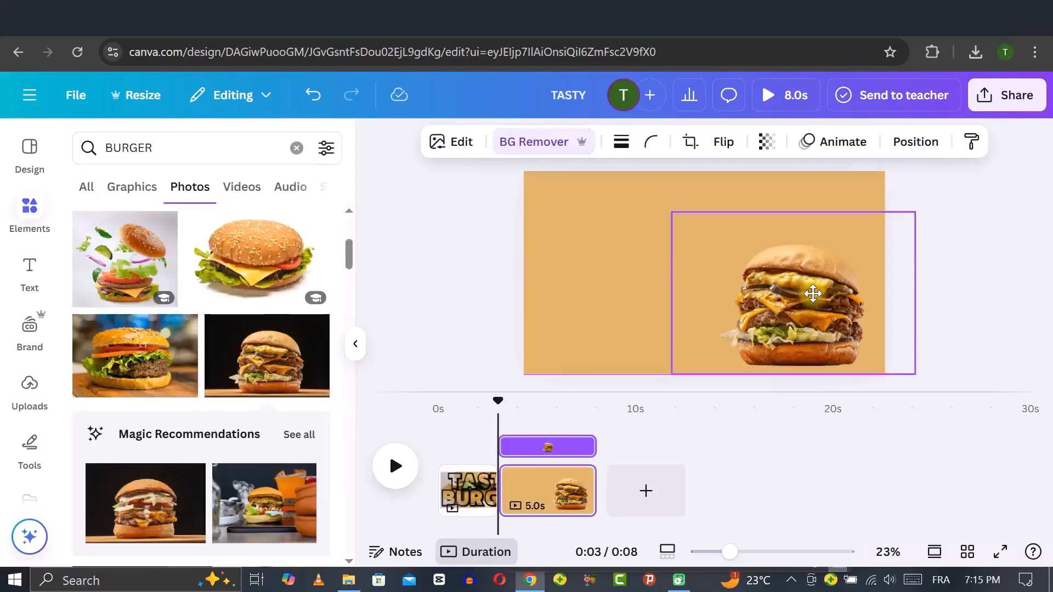
drag(806, 296, 795, 296)
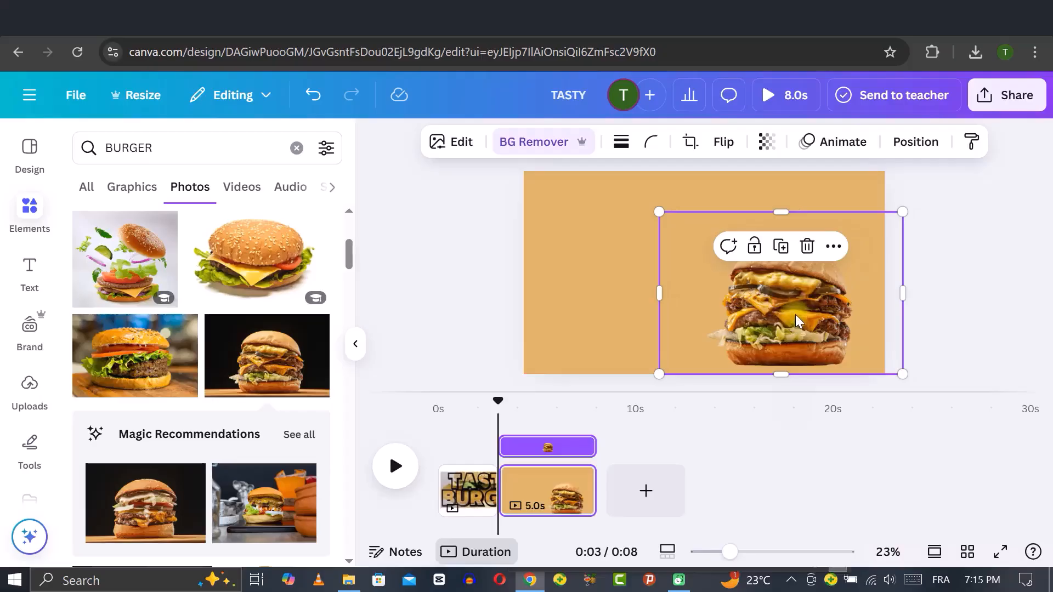
click(457, 145)
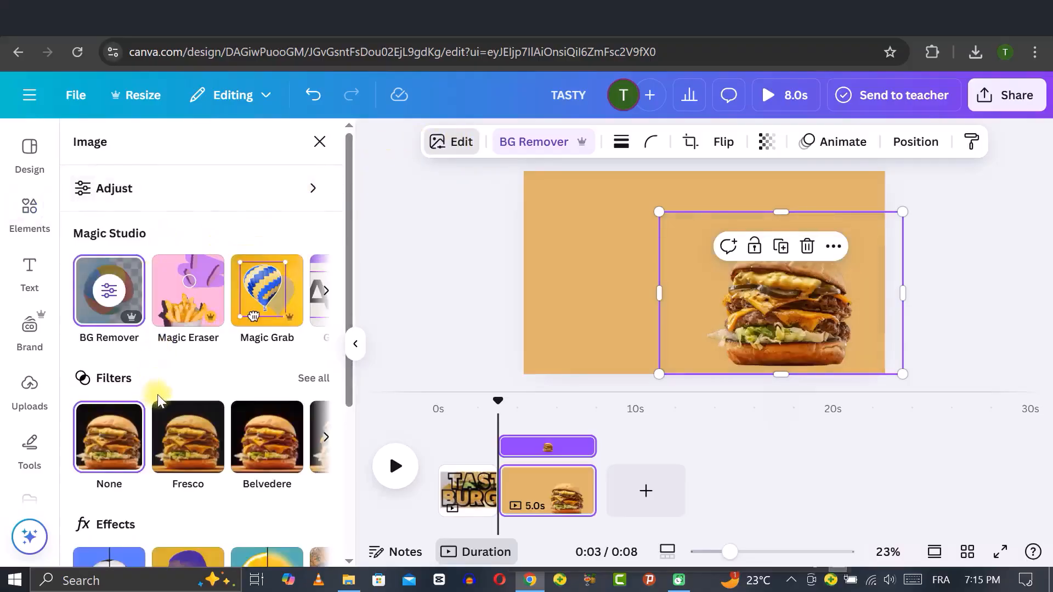
scroll(157, 393, down, 3)
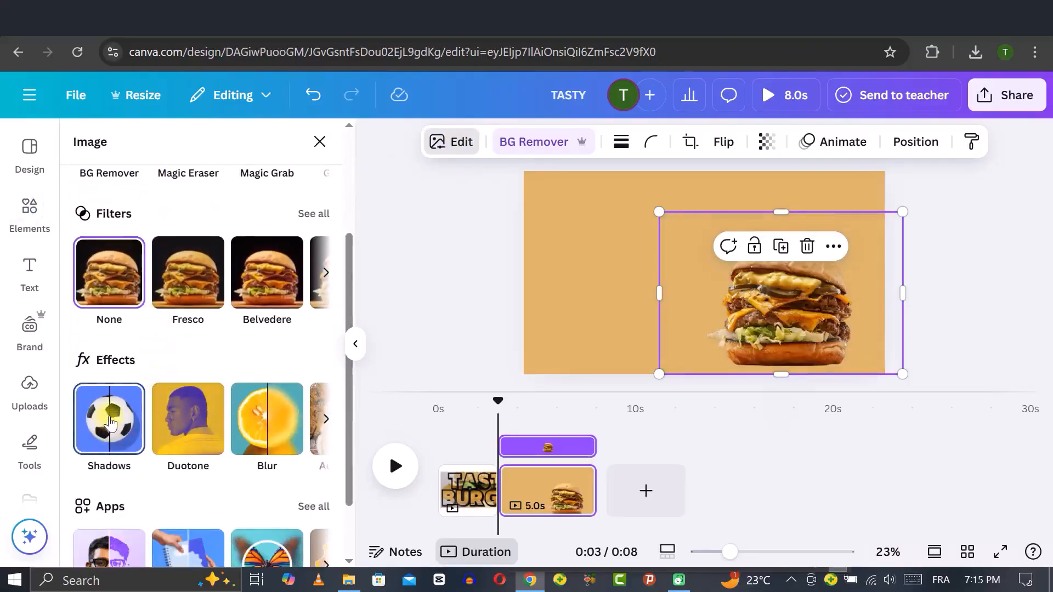
click(110, 423)
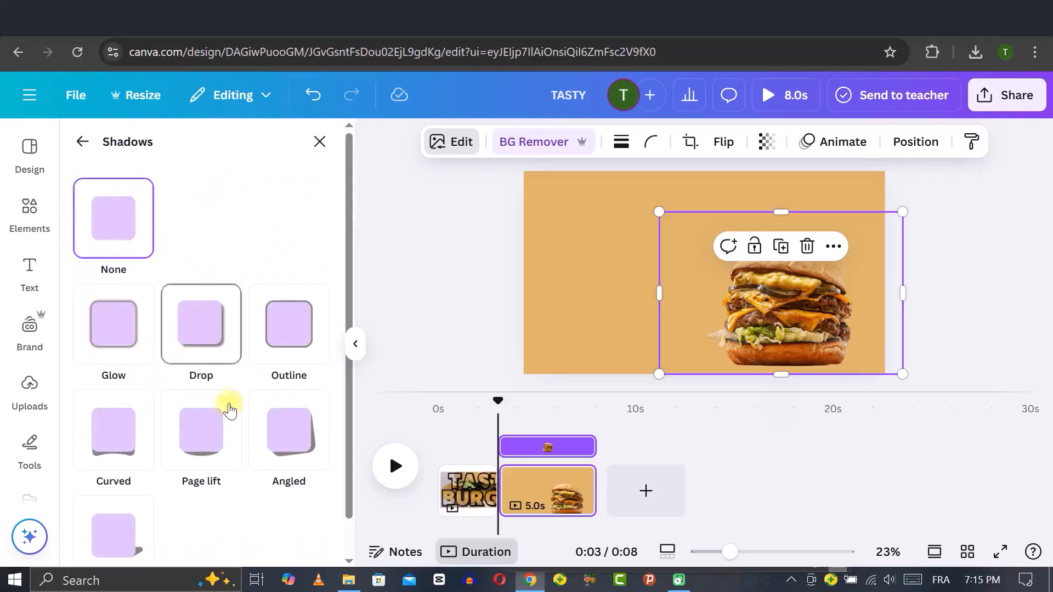
click(203, 335)
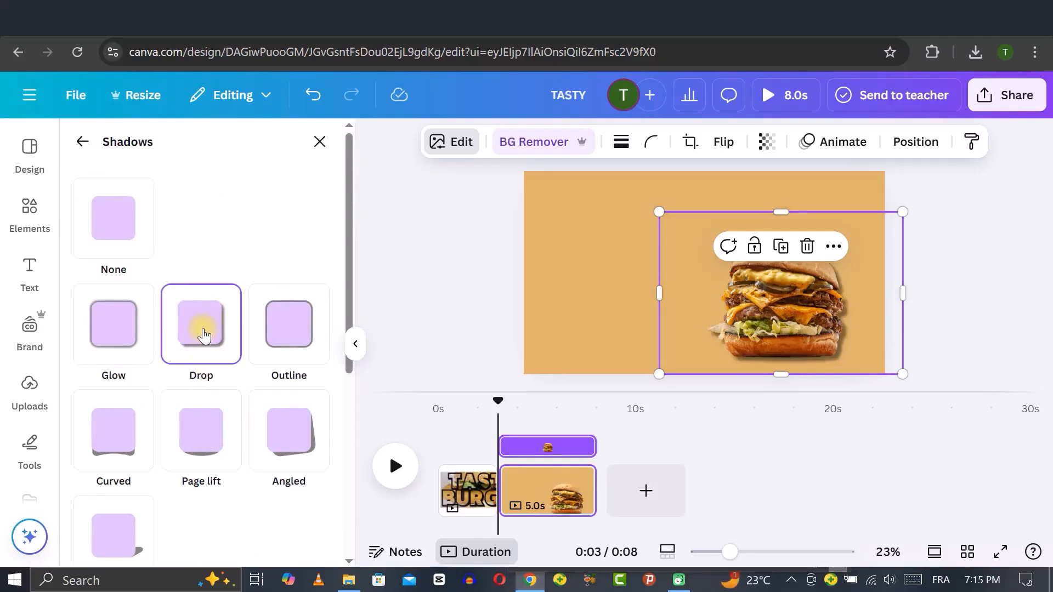
mouse_move(794, 302)
mouse_down()
mouse_move(790, 314)
mouse_move(795, 305)
mouse_up()
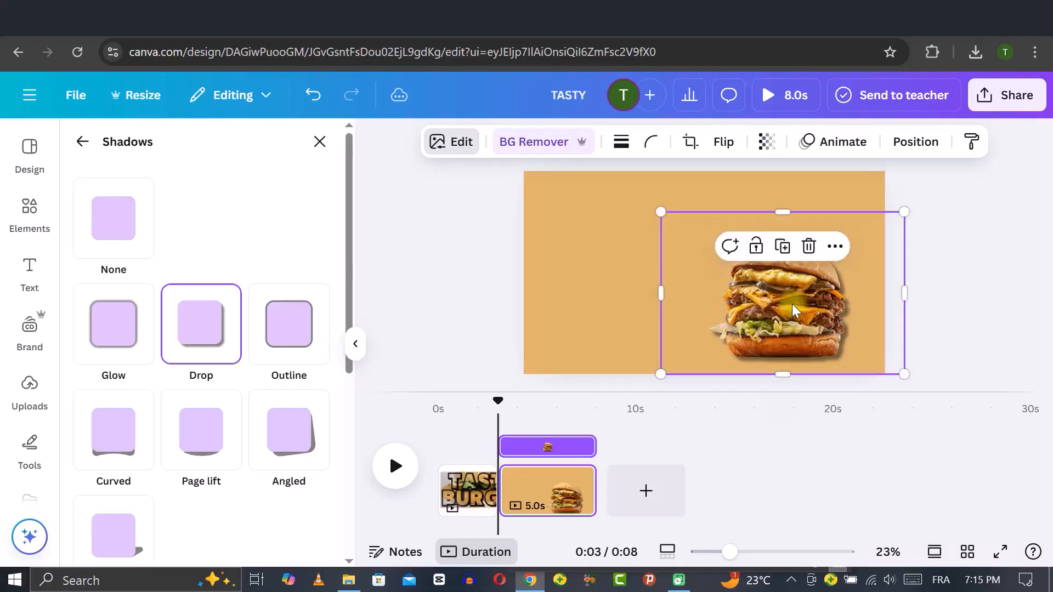
mouse_move(792, 306)
mouse_down()
mouse_move(783, 305)
mouse_move(797, 303)
mouse_up()
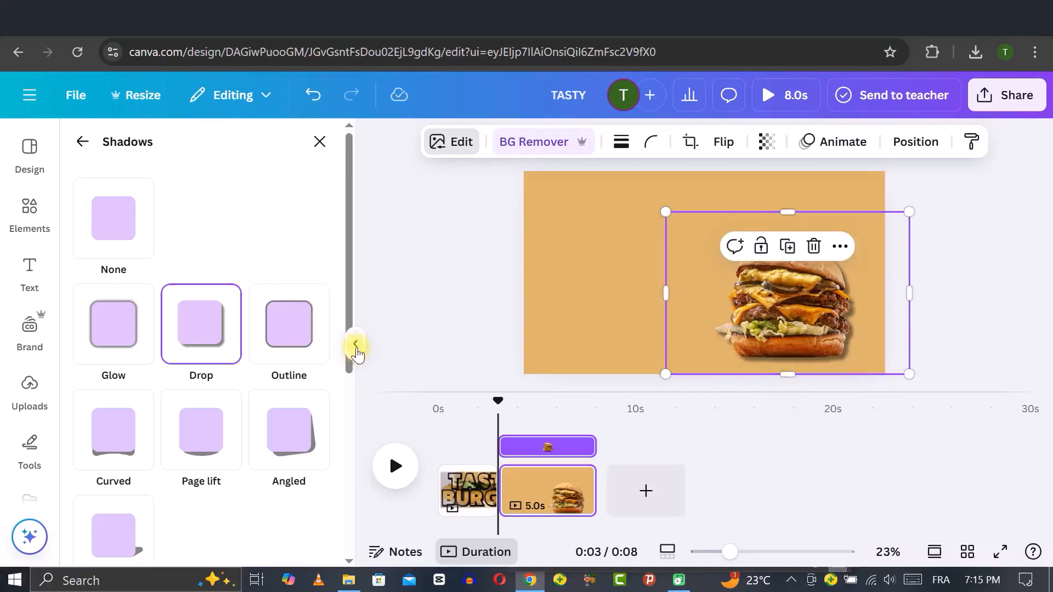
click(439, 285)
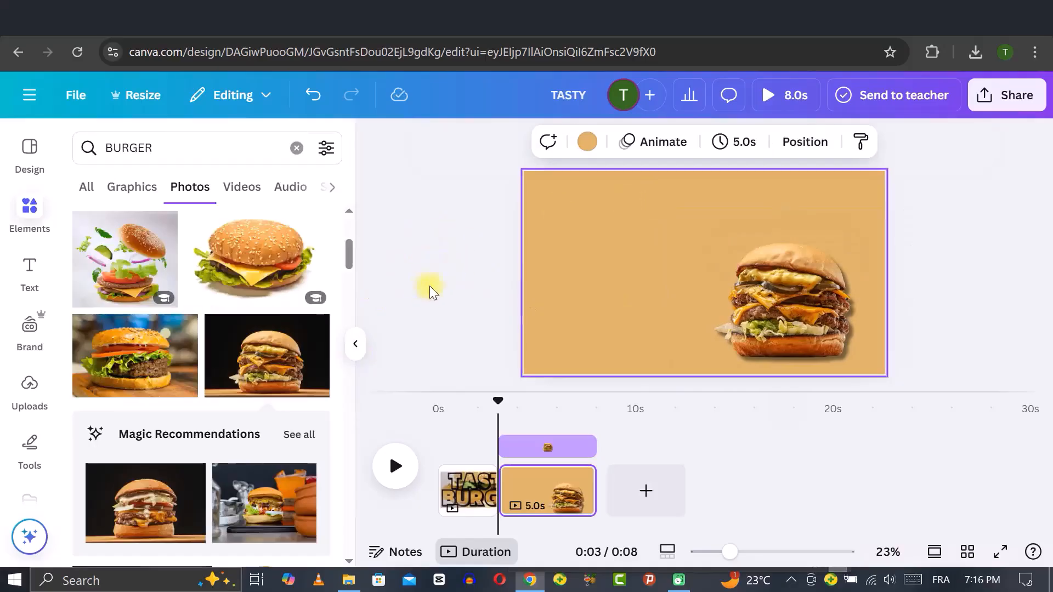
Add a heading reading FLAVOR to the second page and enlarge it to about size 199
click(32, 268)
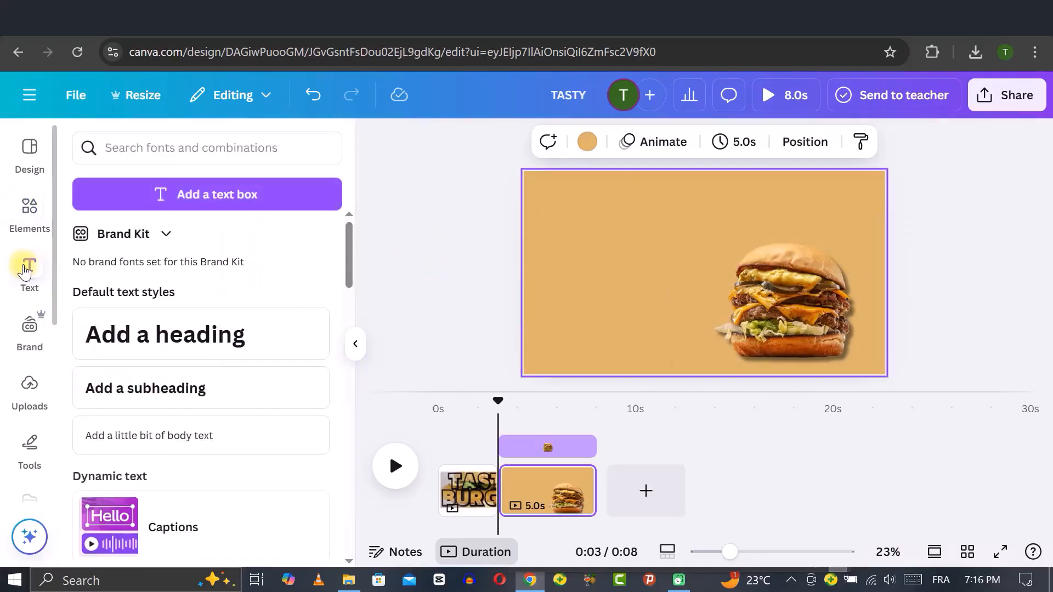
click(204, 340)
text(FLAV)
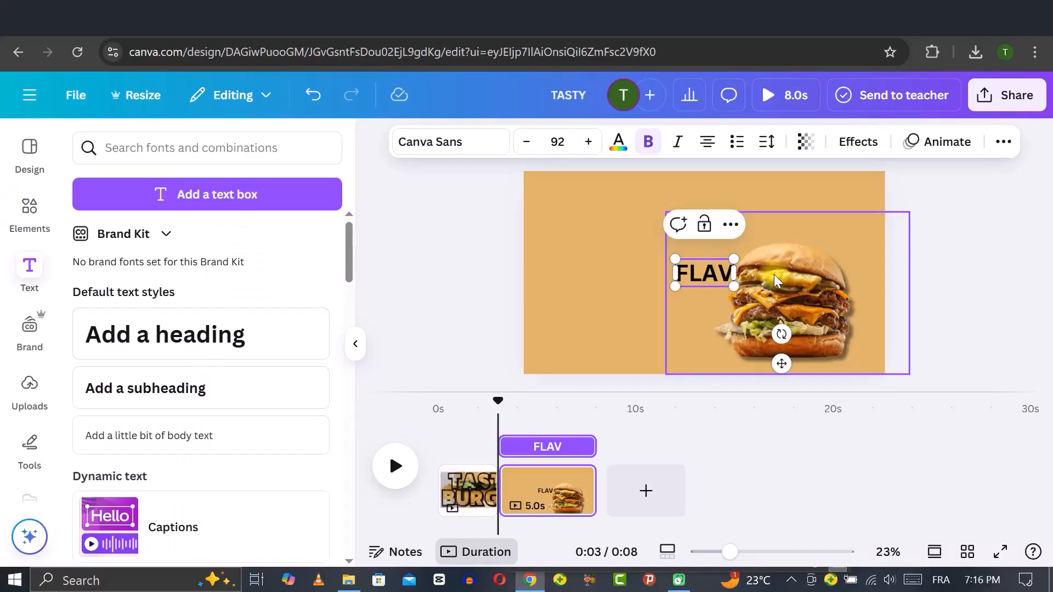
text(OR)
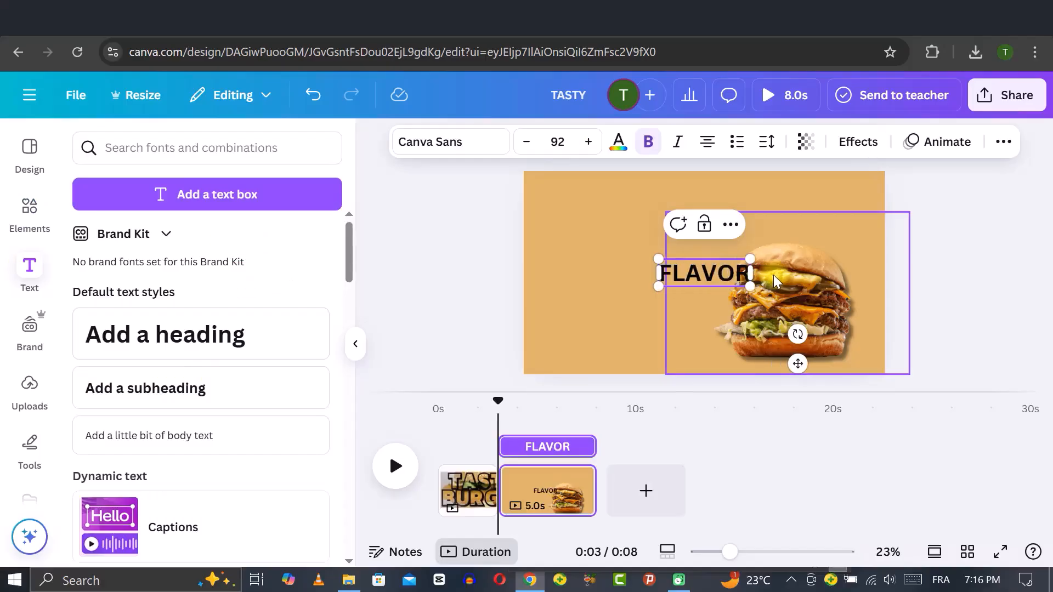
drag(659, 259, 551, 227)
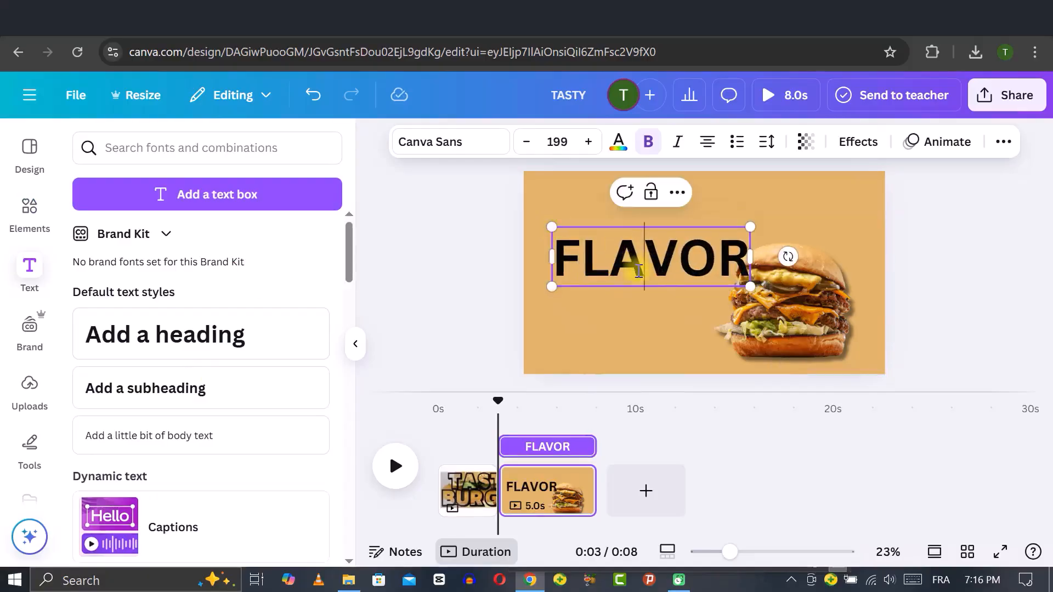
Find the Bungee font and apply it to the FLAVOR heading
click(461, 142)
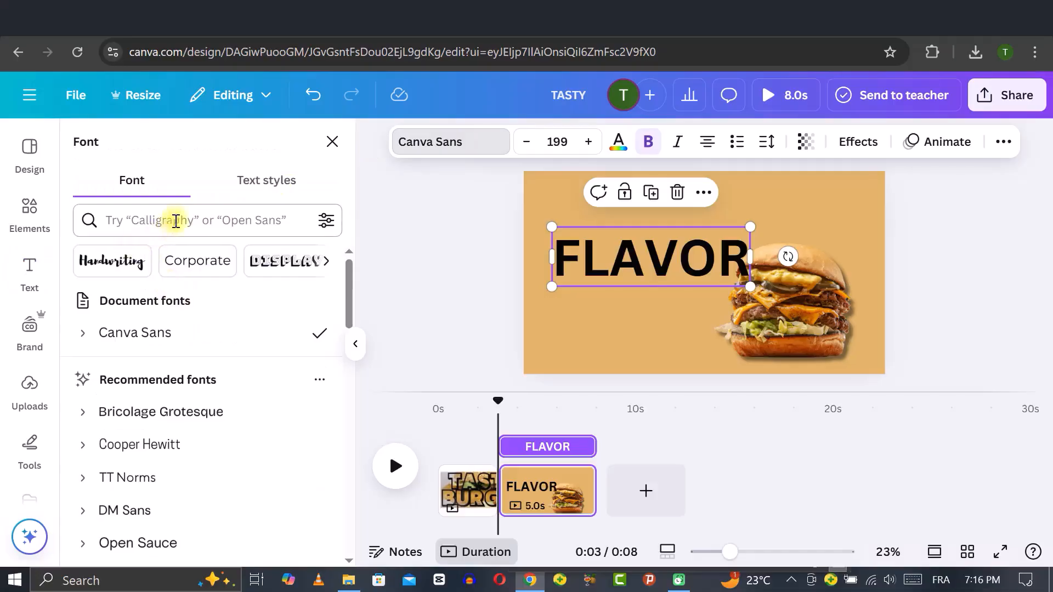
click(175, 221)
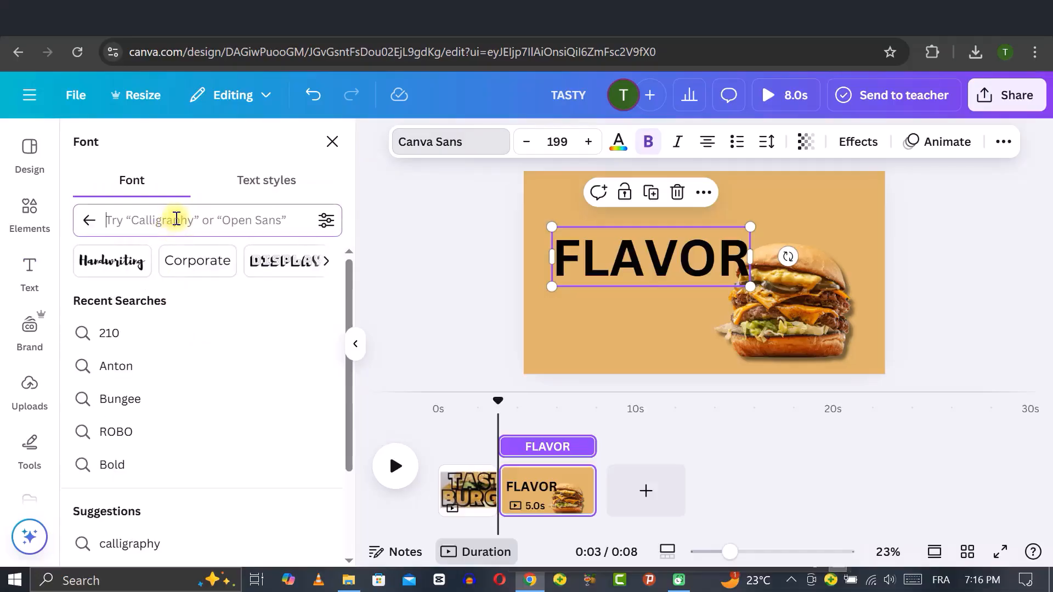
text(BUNGEE)
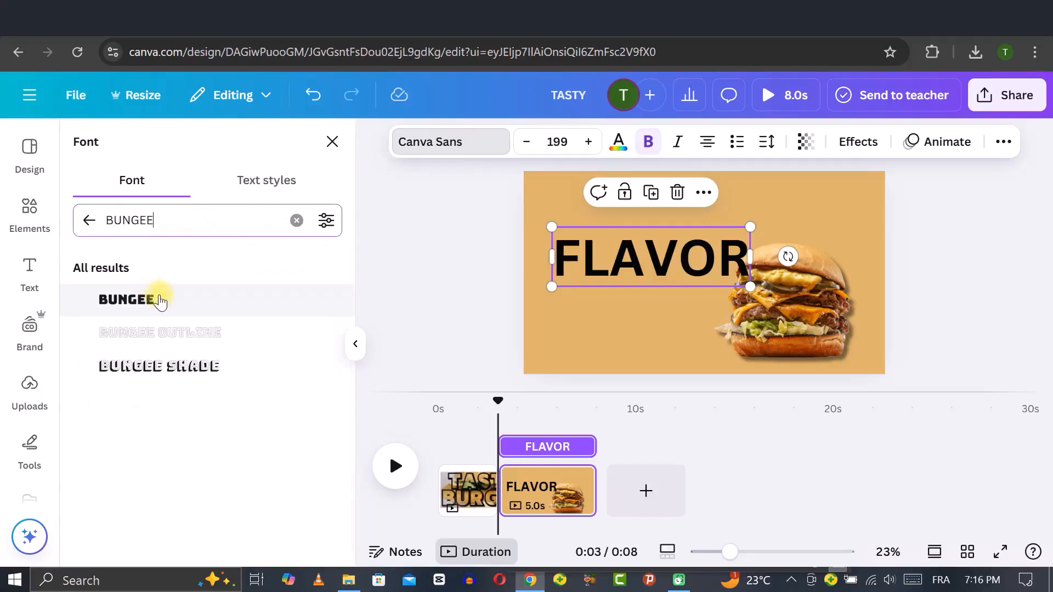
click(183, 307)
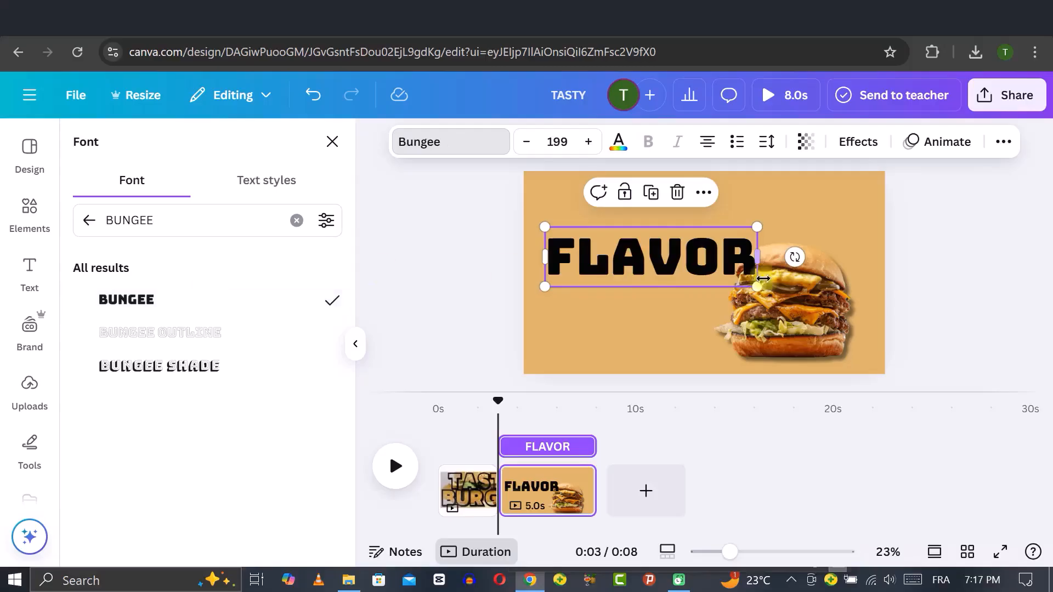
Shift the burger farther right so it clears the heading, and move the FLAVOR text lower on the page
click(806, 302)
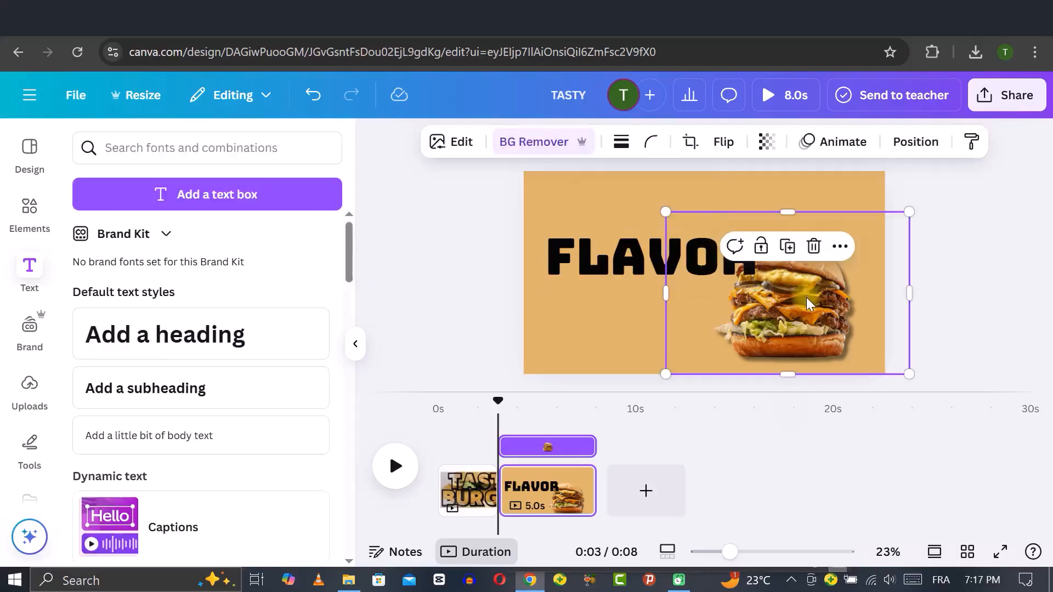
drag(807, 296, 845, 289)
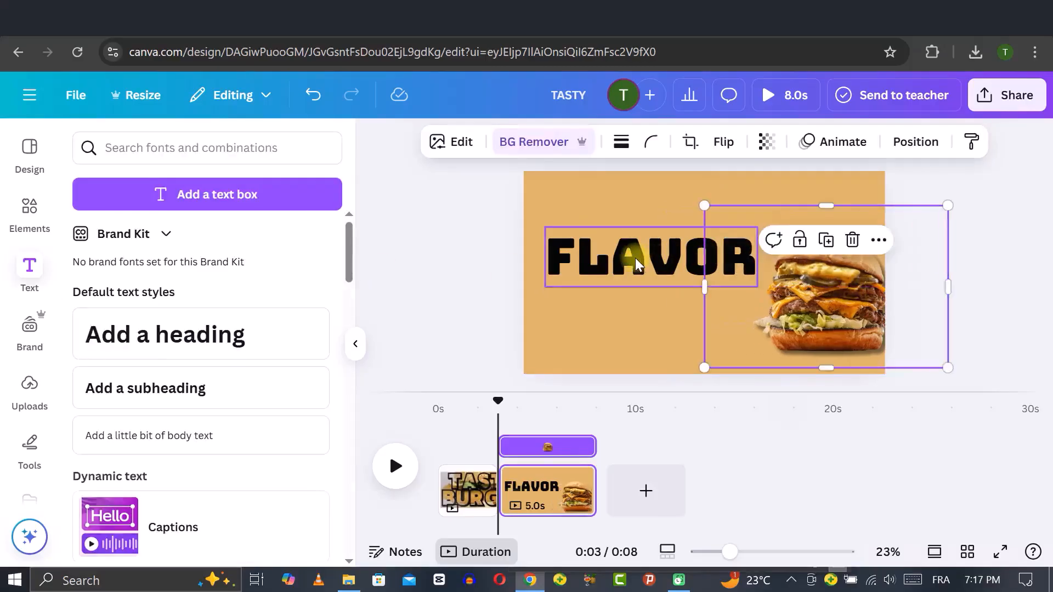
click(645, 263)
drag(645, 264, 644, 298)
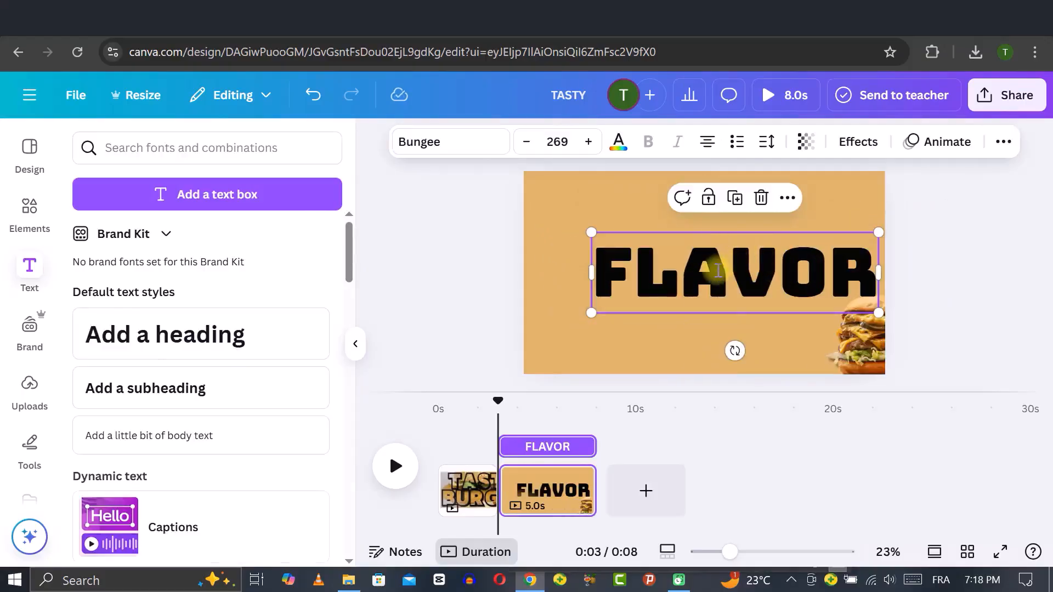
Apply the Shadow effect to the FLAVOR text and set the shadow's transparency to about 29
click(1018, 284)
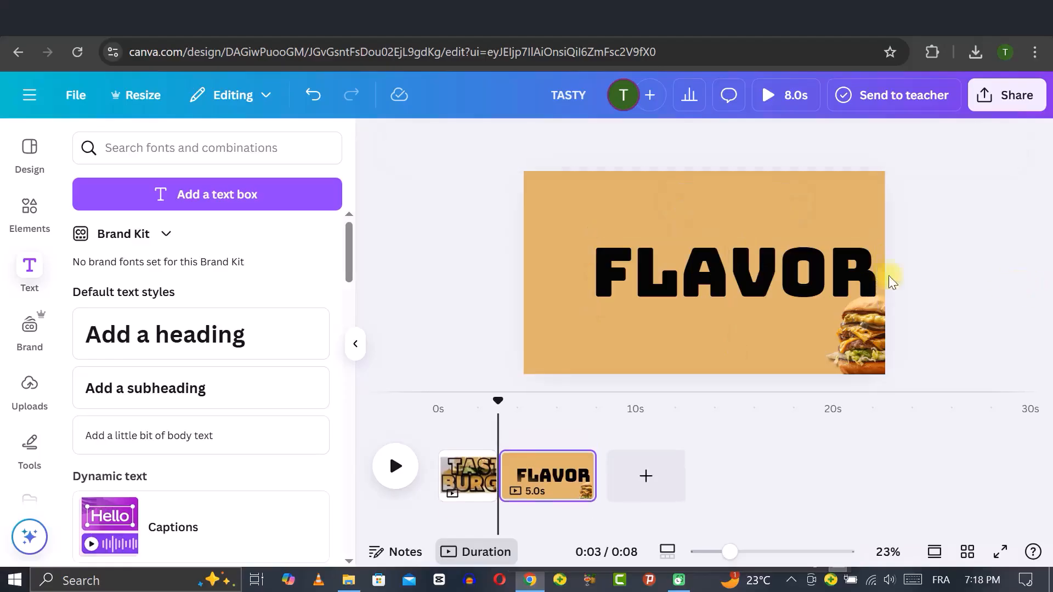
click(877, 276)
click(856, 143)
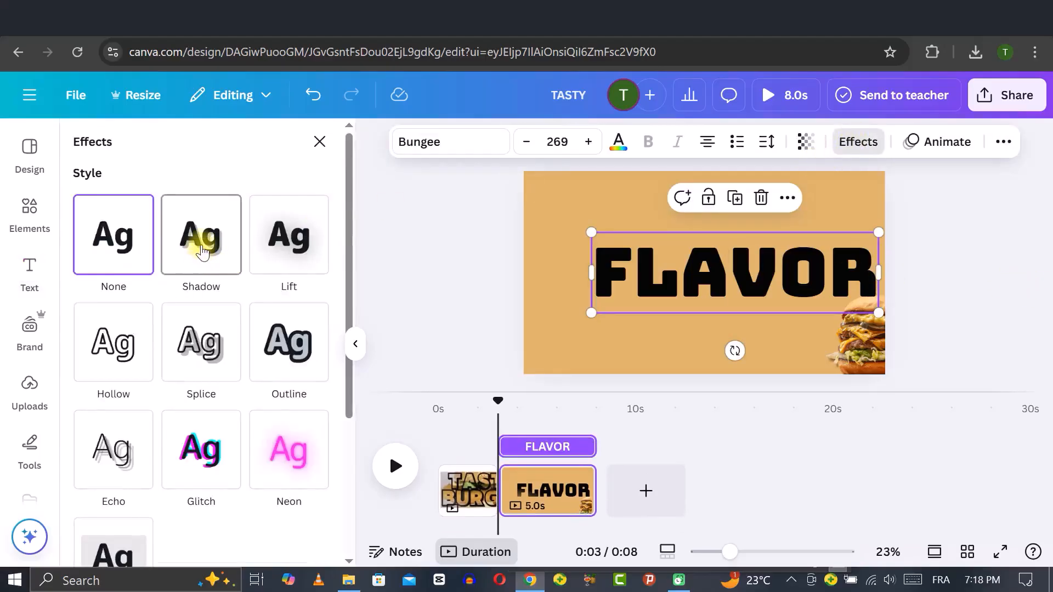
click(199, 247)
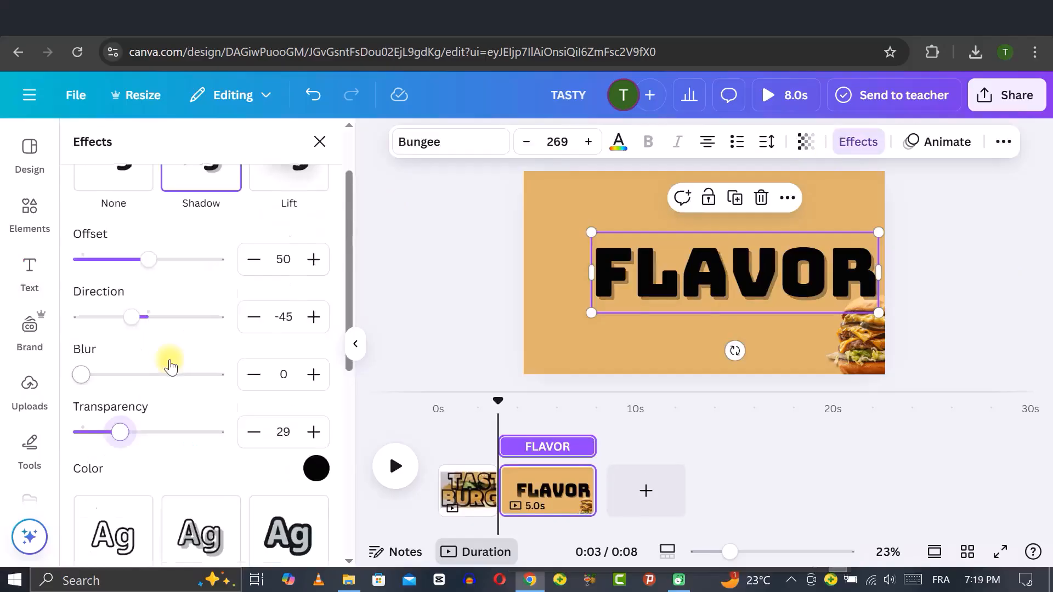
scroll(170, 365, down, 1)
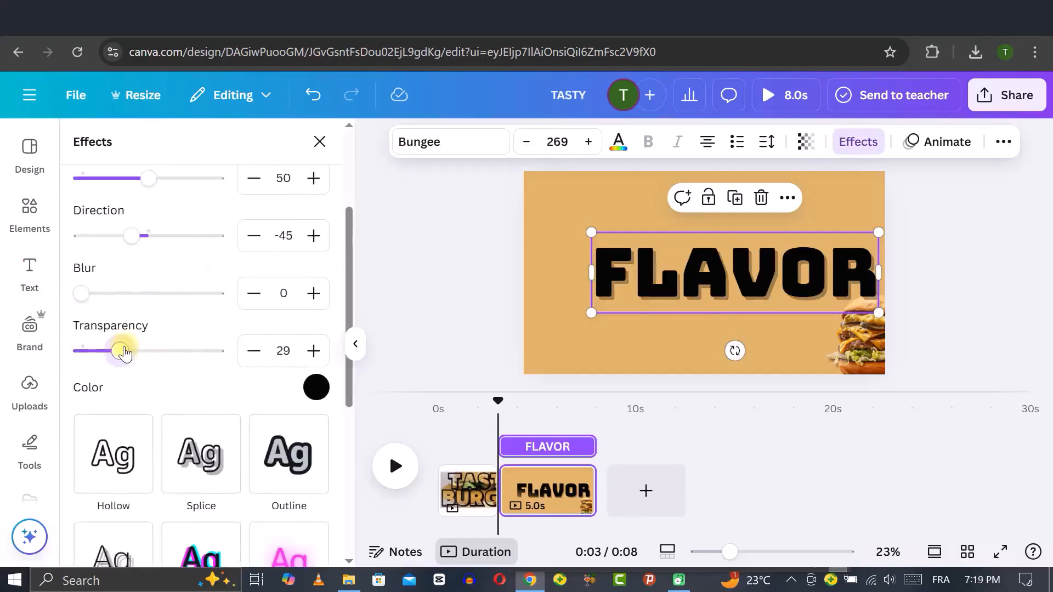
drag(122, 357, 117, 357)
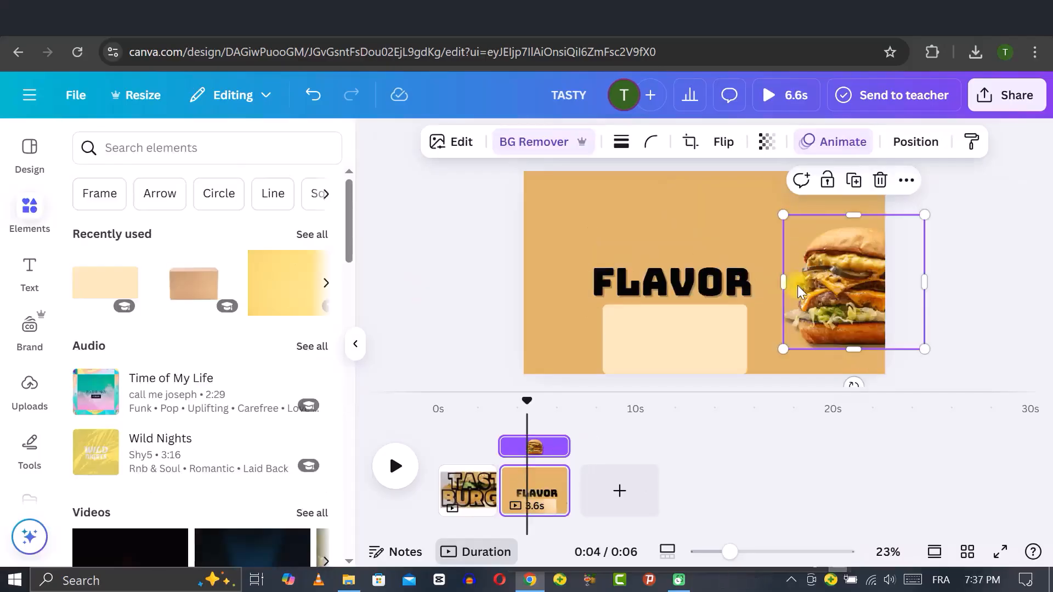
Send the FLAVOR text to the back, behind the pale rounded rectangle
click(701, 283)
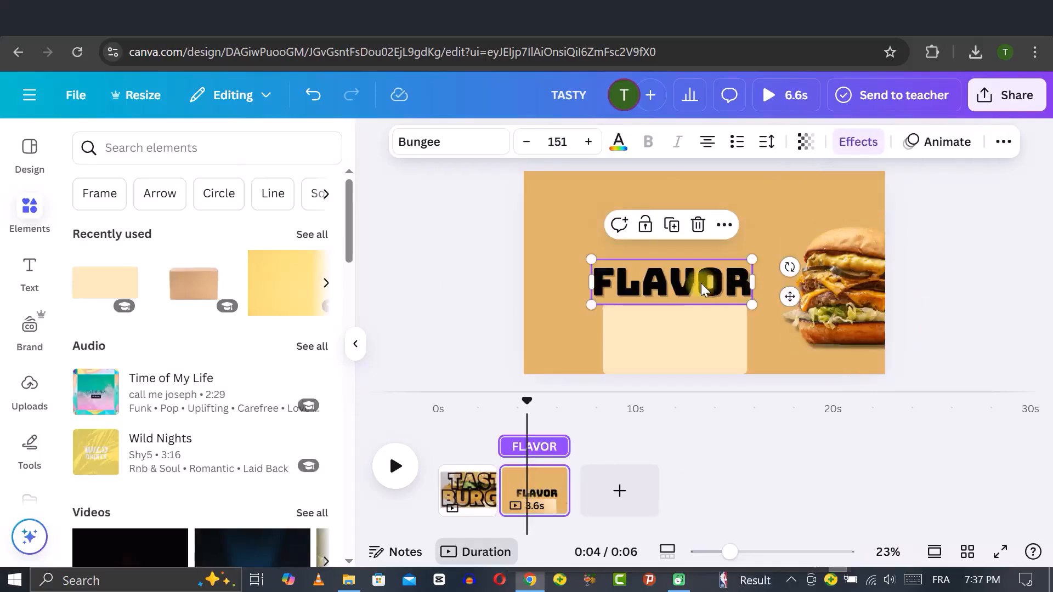
click(723, 226)
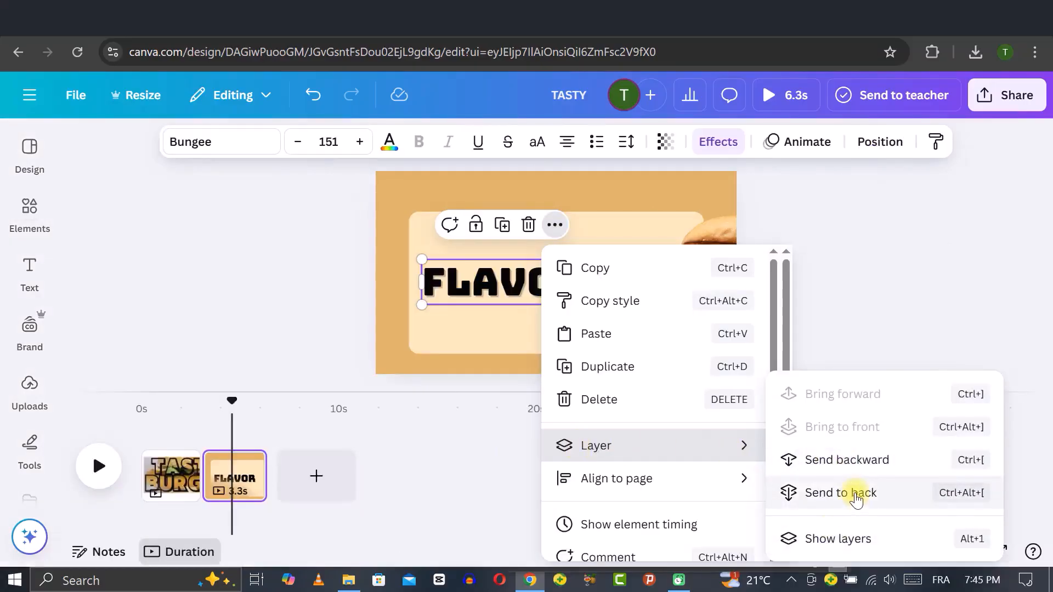
click(857, 496)
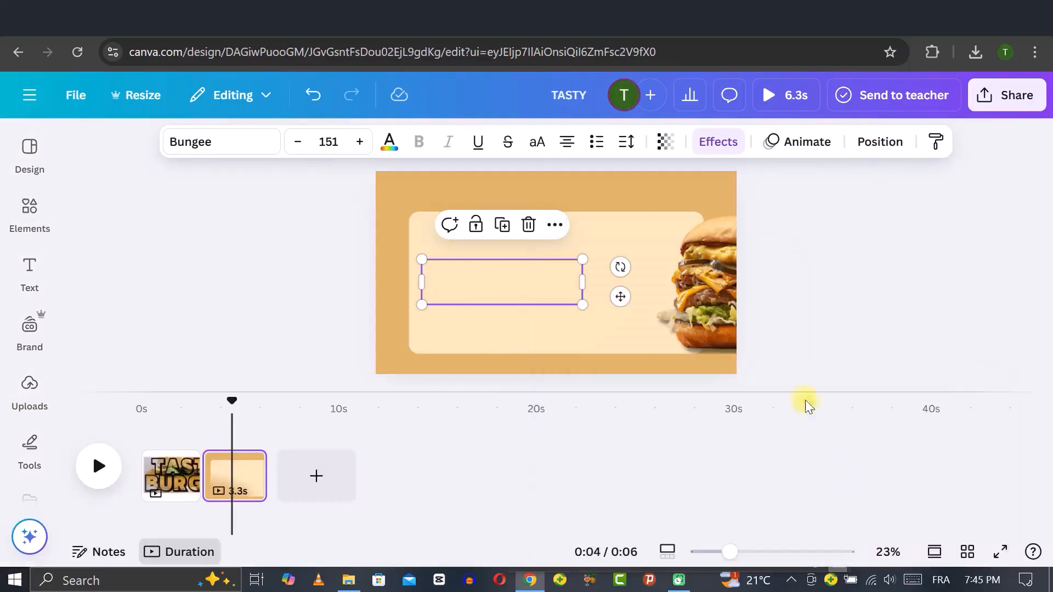
Recolor the pale rounded rectangle to the page background's tan, #ddb168
click(650, 231)
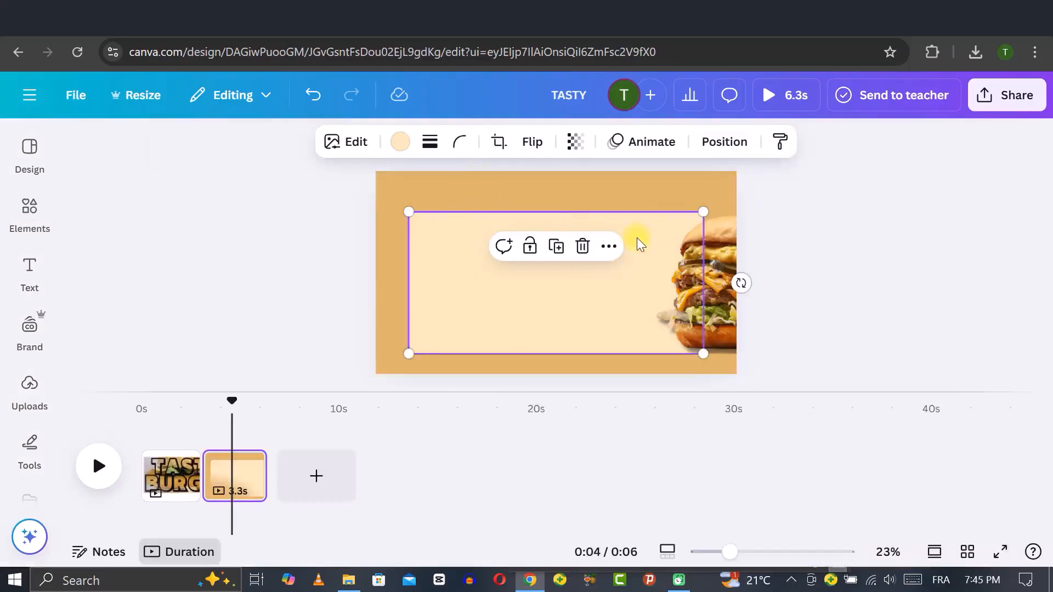
click(409, 149)
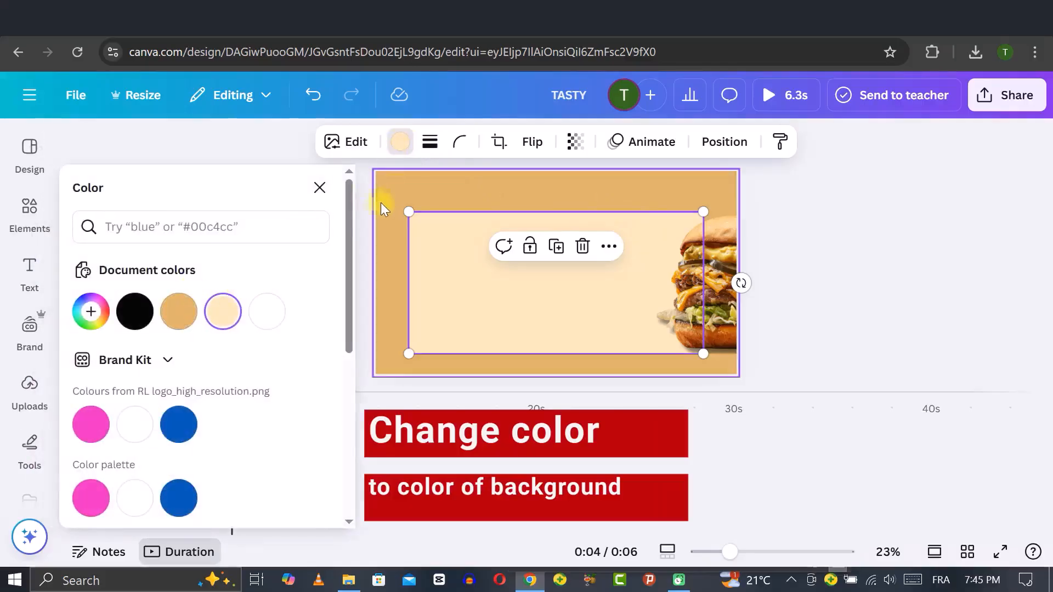
click(176, 314)
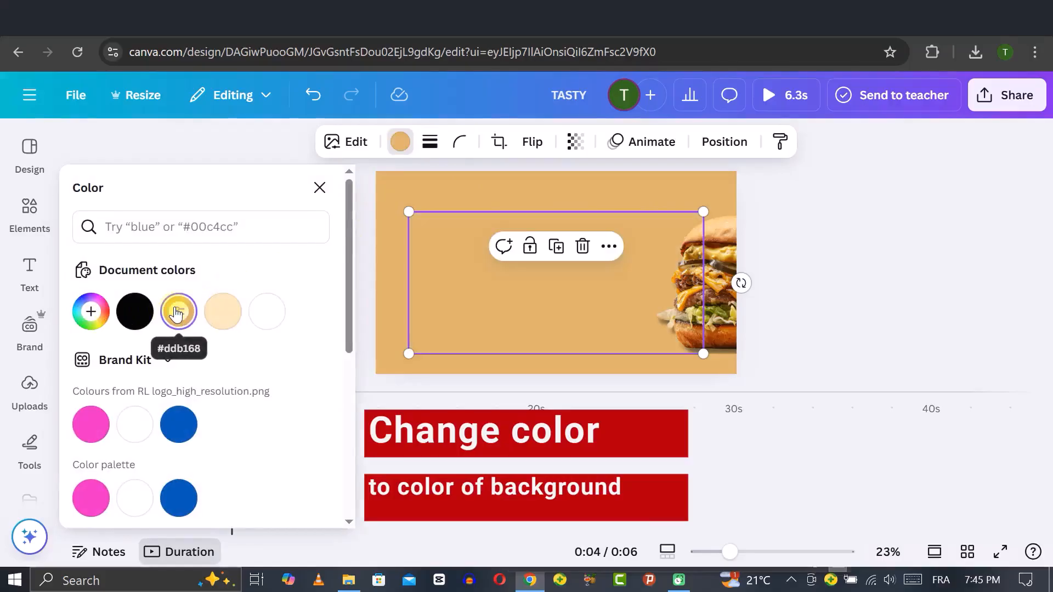
Nudge the burger slightly farther right off the page edge, and shift the tan rounded rectangle right to meet it
click(725, 244)
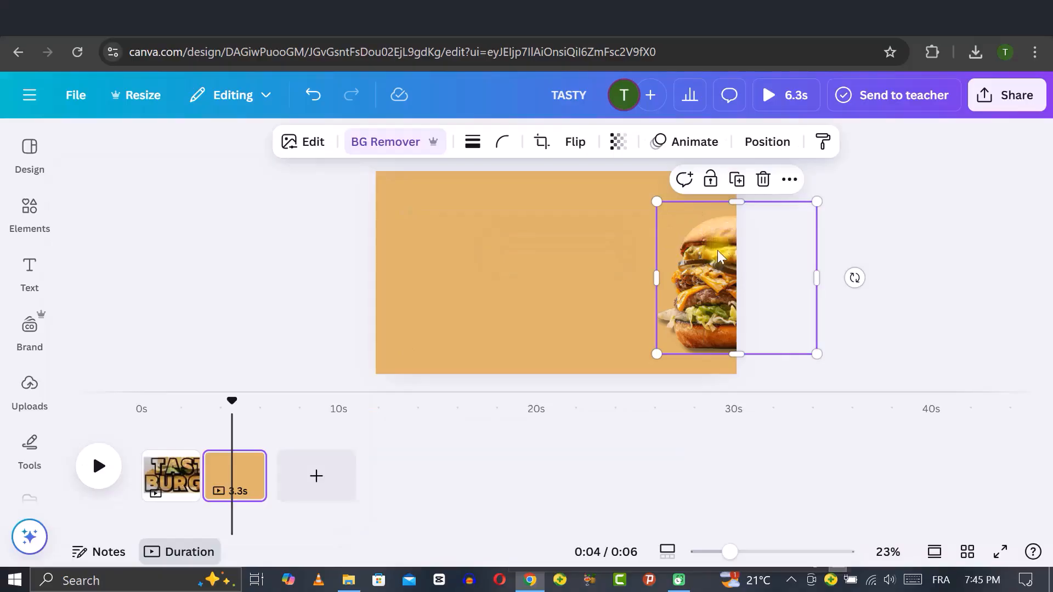
drag(717, 250, 727, 250)
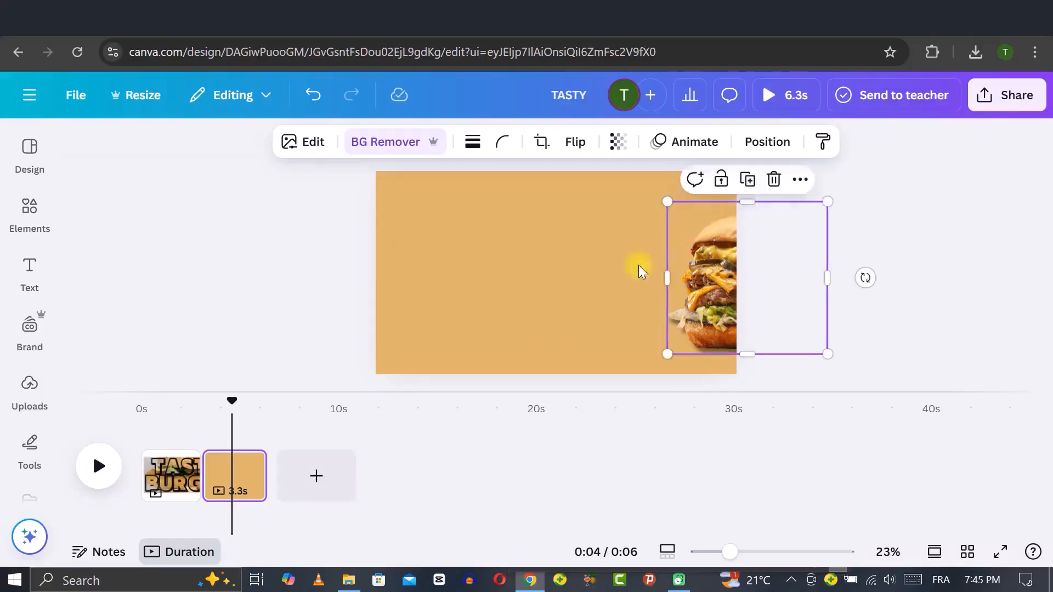
drag(642, 270, 653, 261)
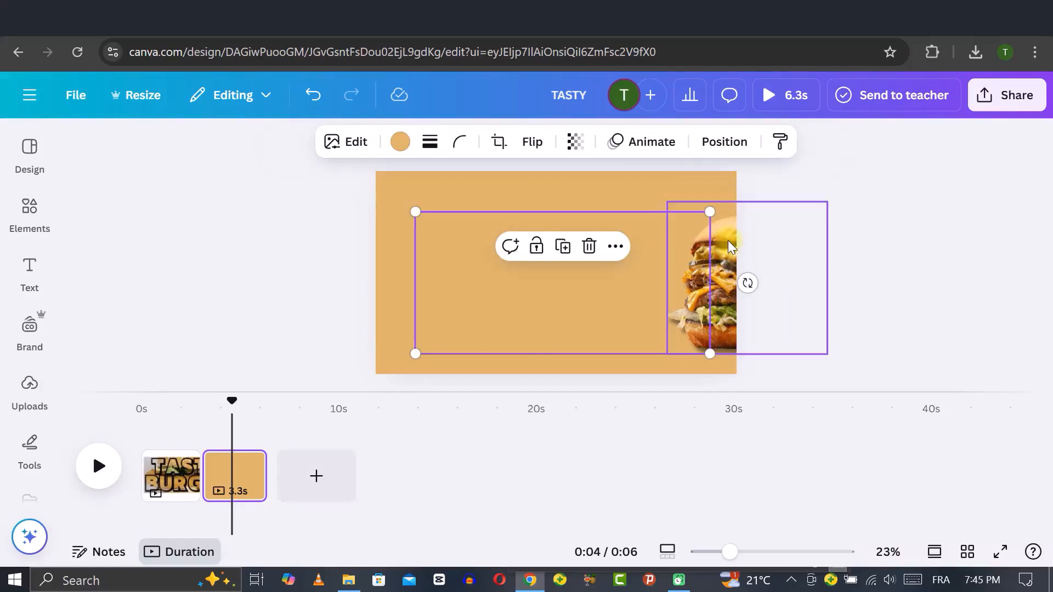
Group the burger cut-out with the tan rectangle that covers the FLAVOR text
click(731, 247)
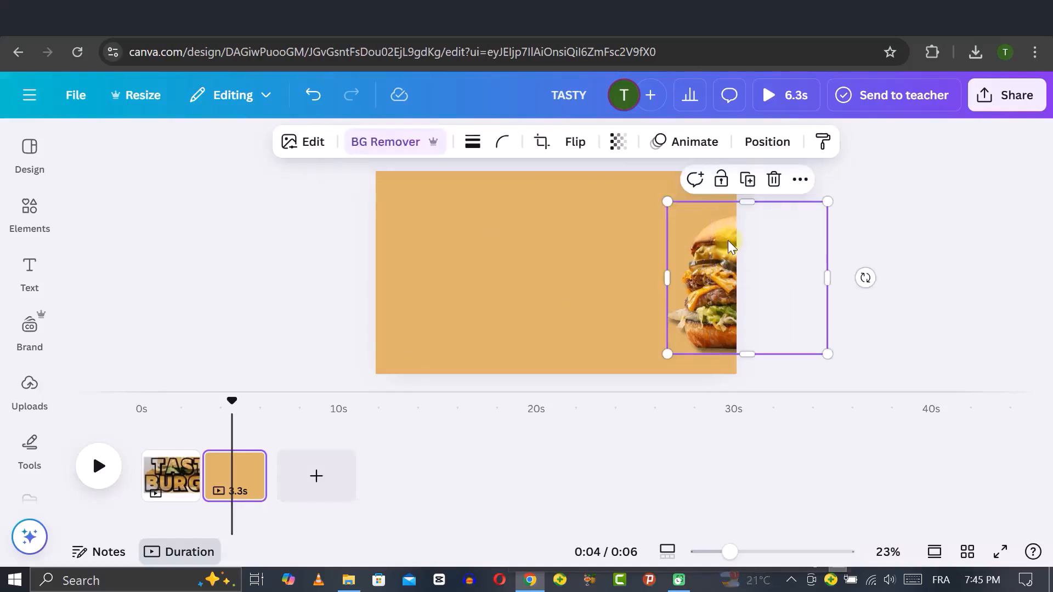
shift+click(649, 259)
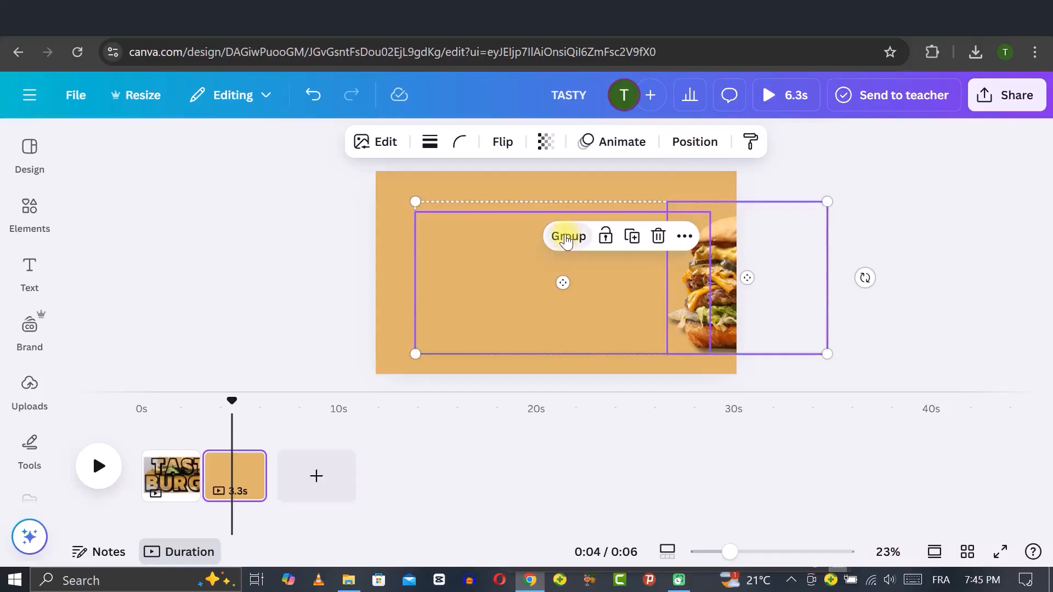
click(566, 237)
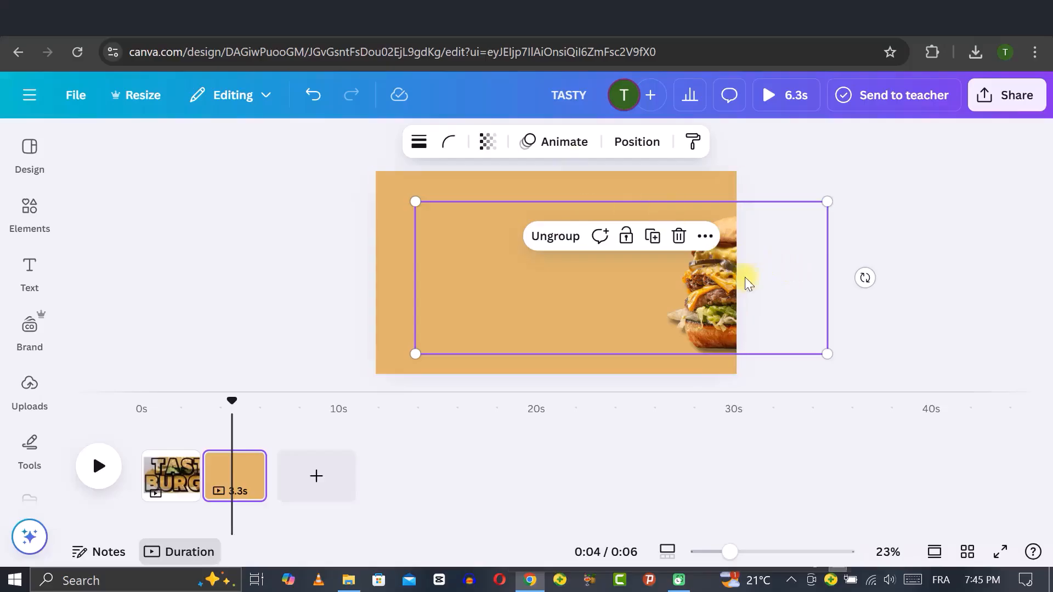
Create a custom animation that moves the burger group in a straight line leftward across the page at the slowest speed
click(723, 277)
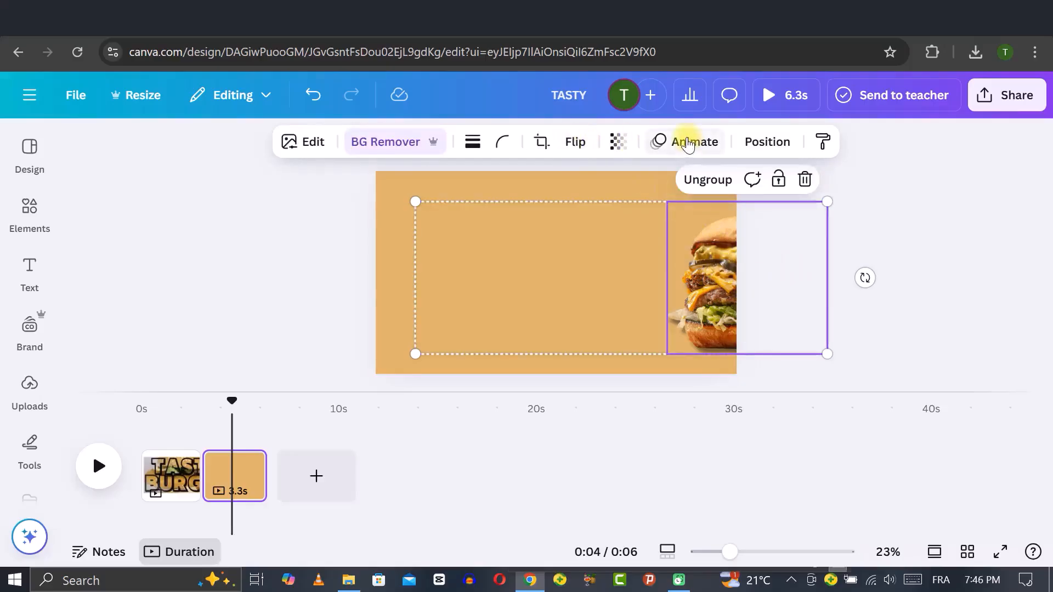
click(690, 145)
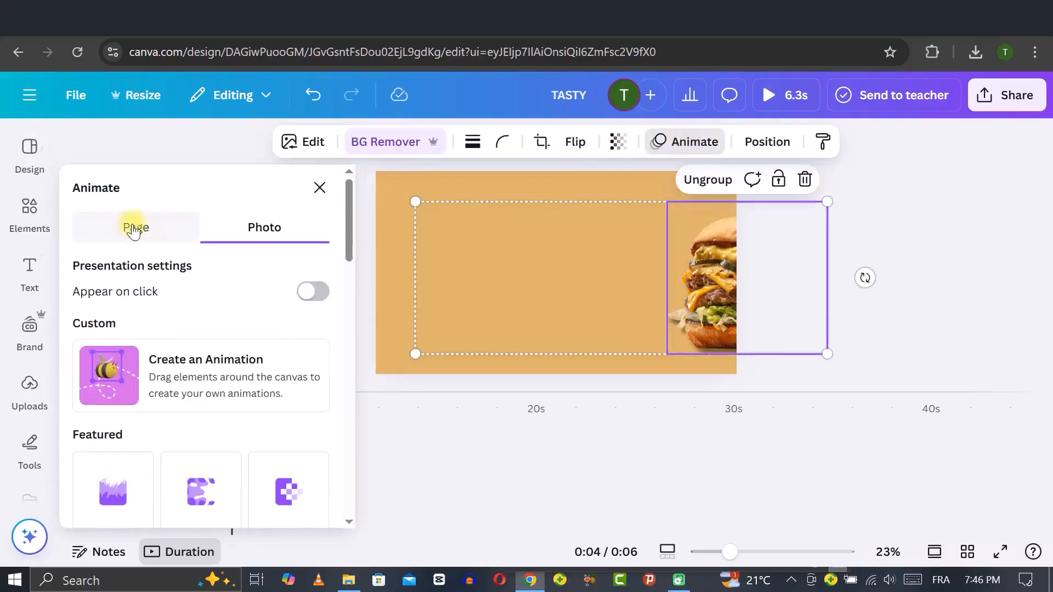
click(158, 384)
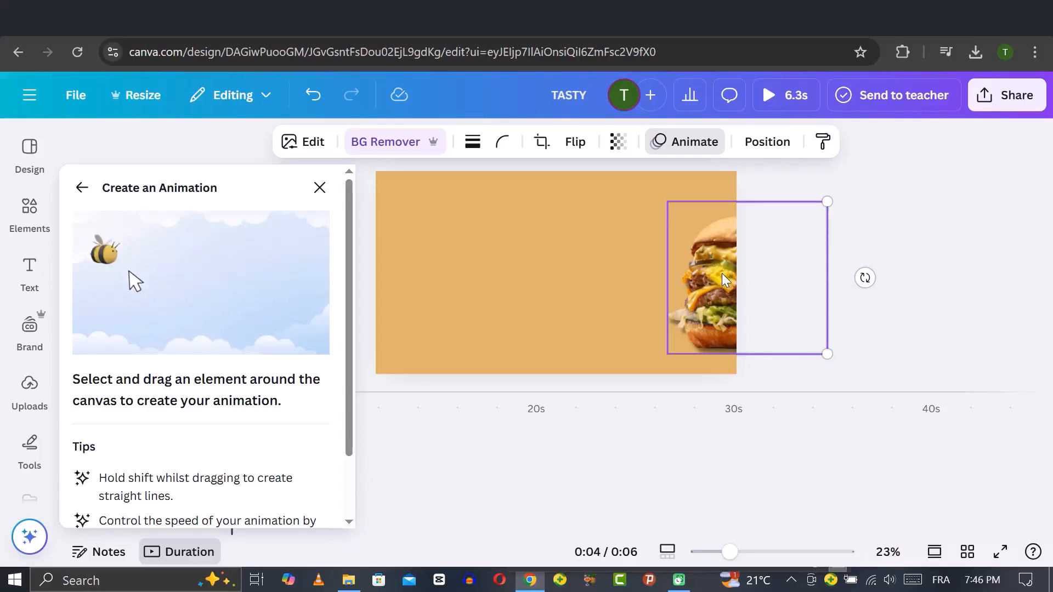
drag(722, 274, 368, 285)
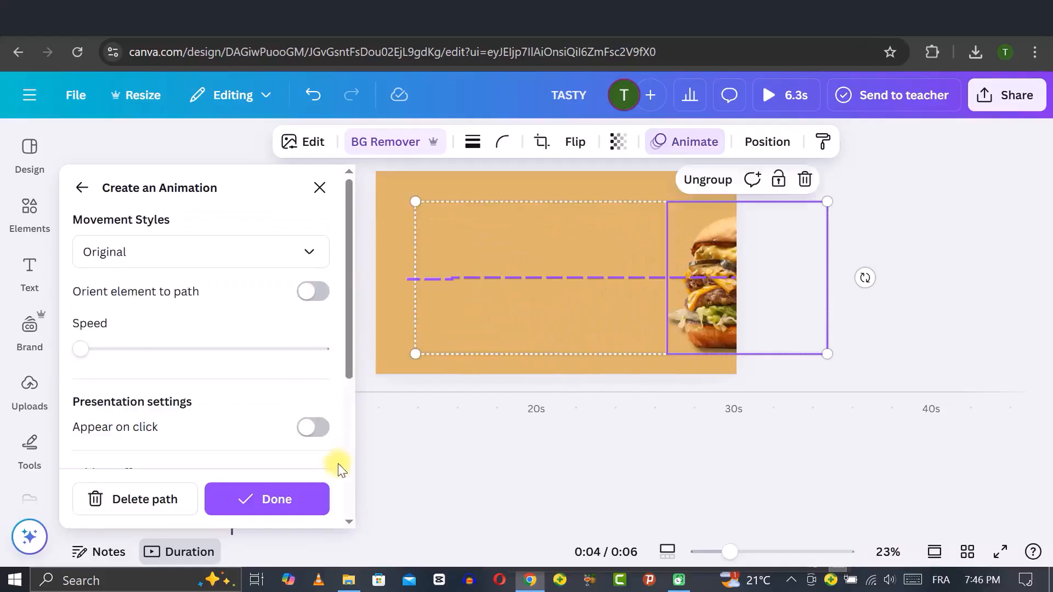
scroll(203, 391, down, 2)
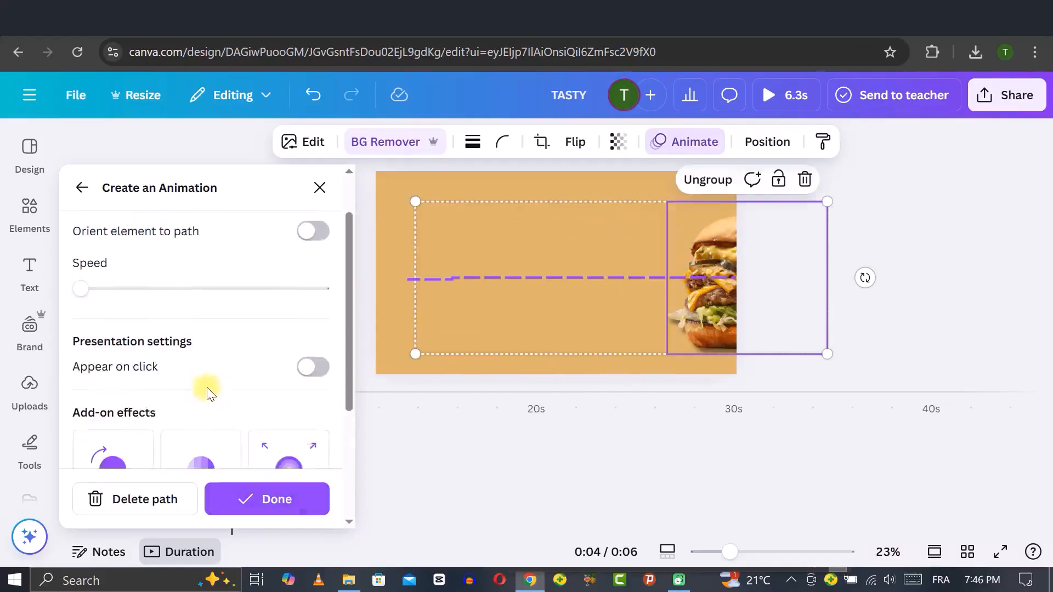
mouse_move(81, 273)
mouse_down()
mouse_move(110, 276)
mouse_move(80, 274)
mouse_up()
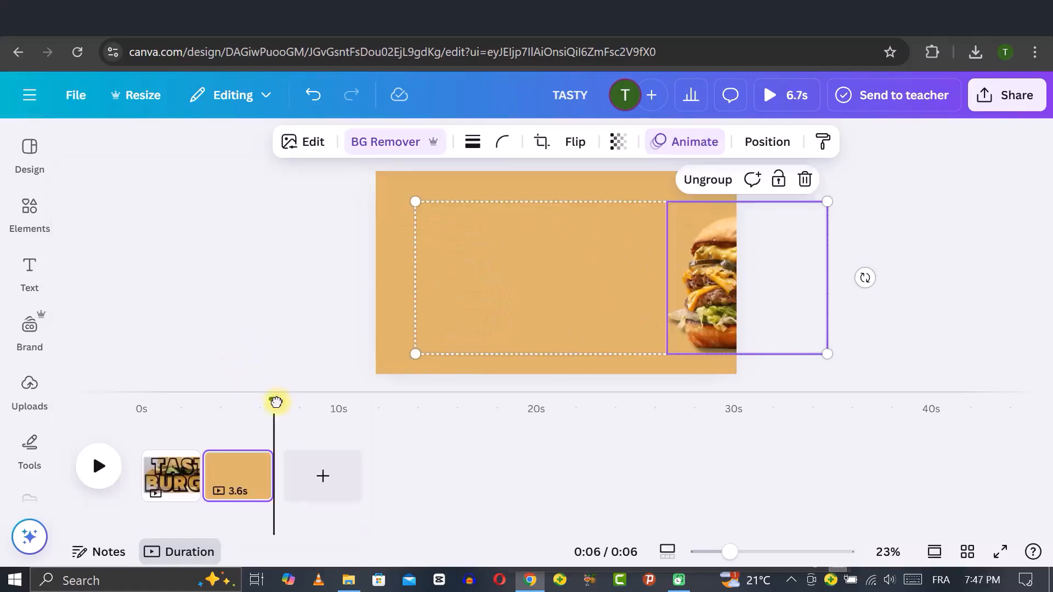
Play the video from the start of the second page to check the burger's movement across it
drag(274, 404, 204, 407)
click(97, 467)
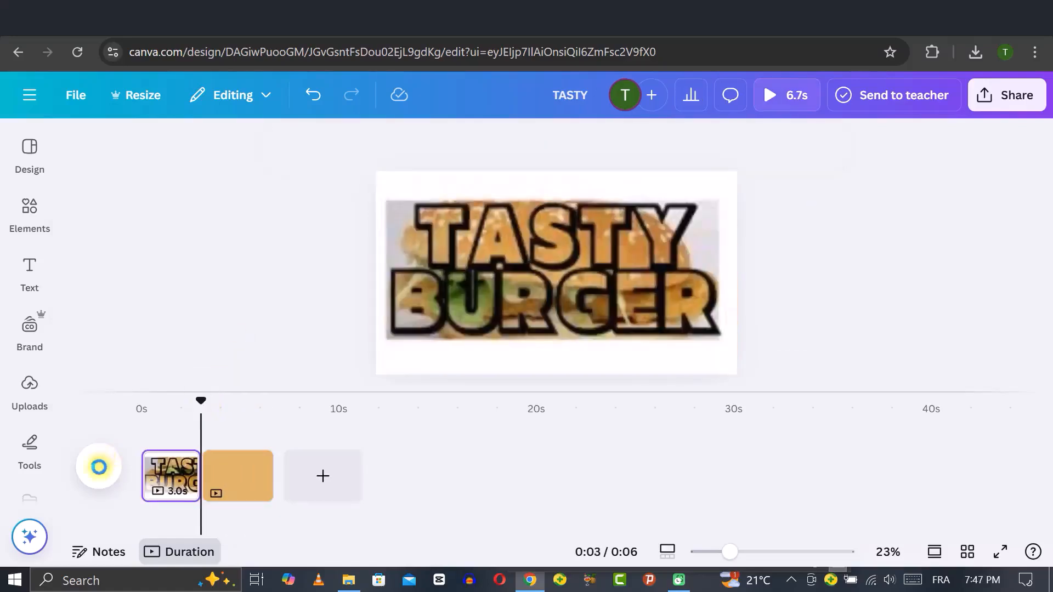
click(99, 468)
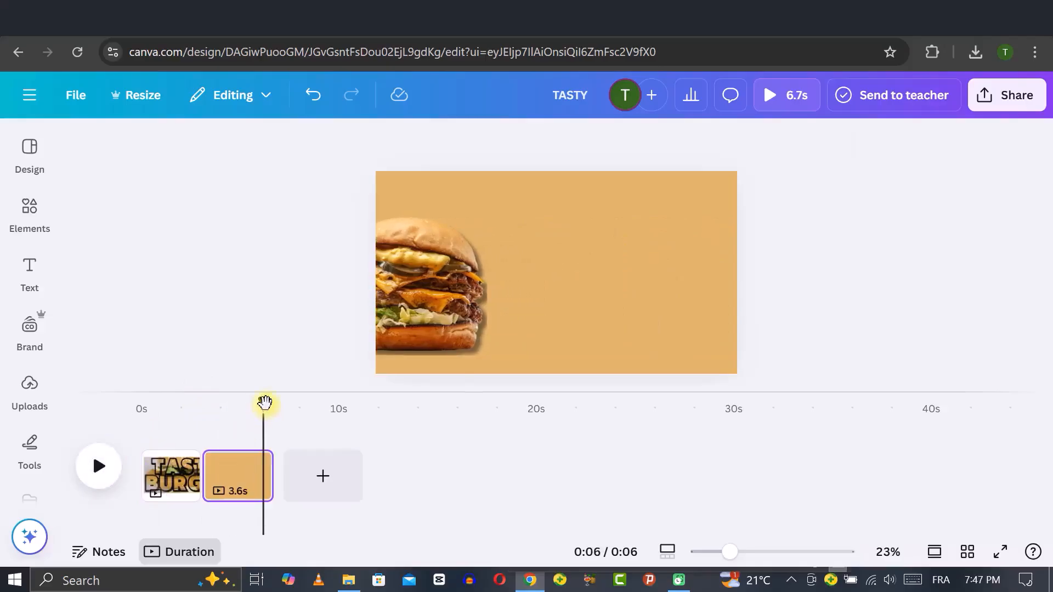
drag(263, 405, 208, 406)
Select the hidden FLAVOR text by its layer, enlarge it to size 217, and move it lower and farther right on the page
click(665, 287)
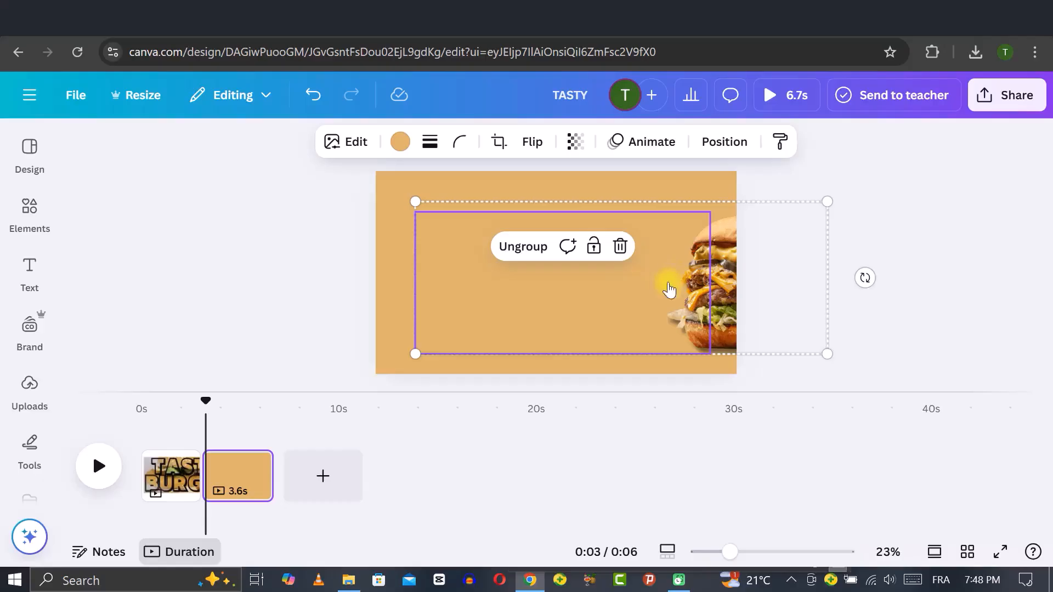
right_click(669, 289)
mouse_move(710, 277)
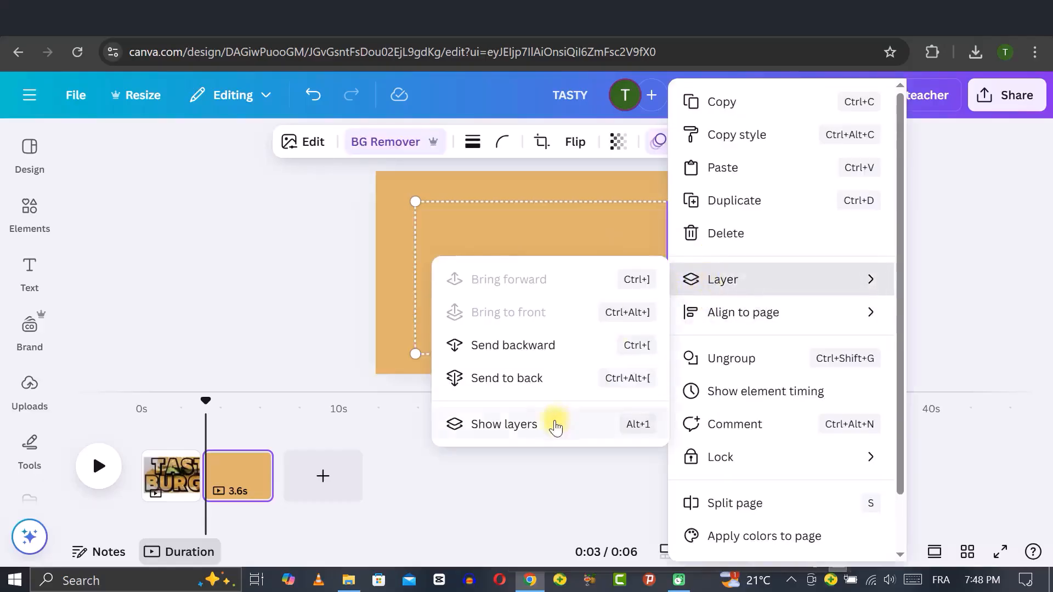
click(556, 425)
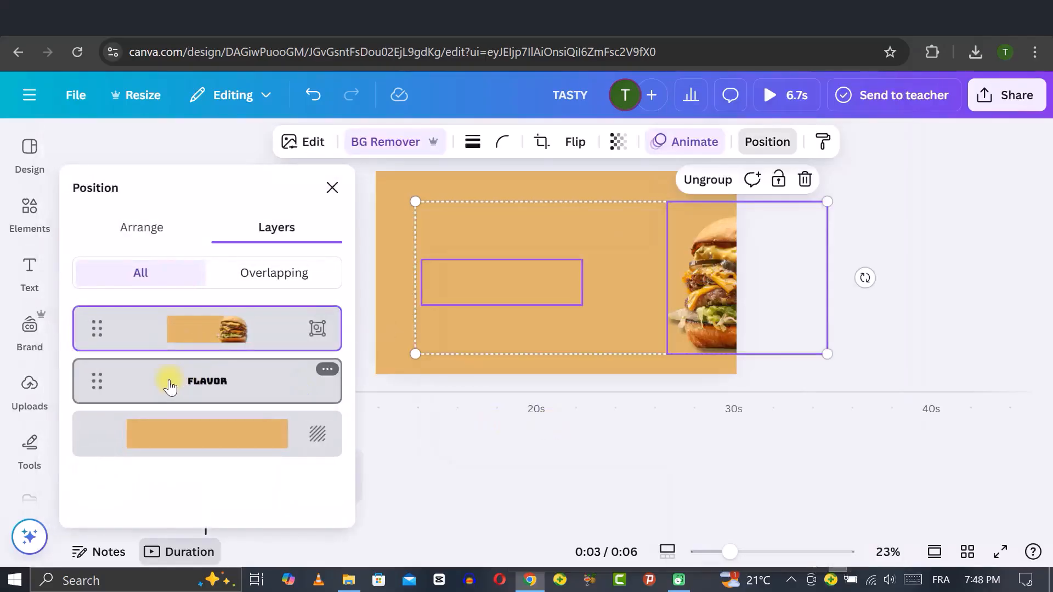
click(170, 387)
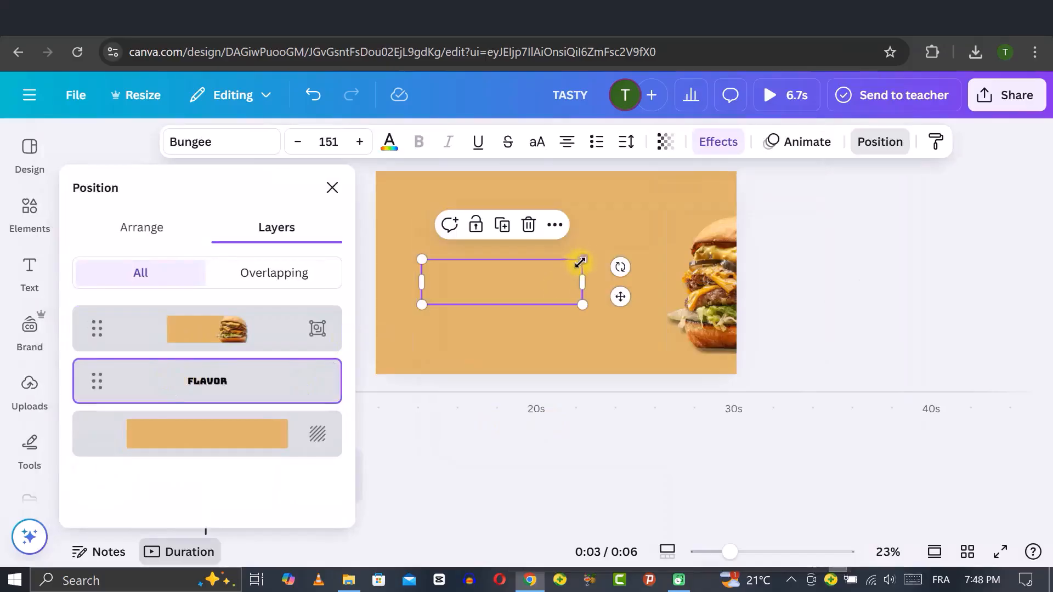
drag(582, 261, 672, 208)
drag(547, 272, 553, 299)
drag(683, 266, 661, 283)
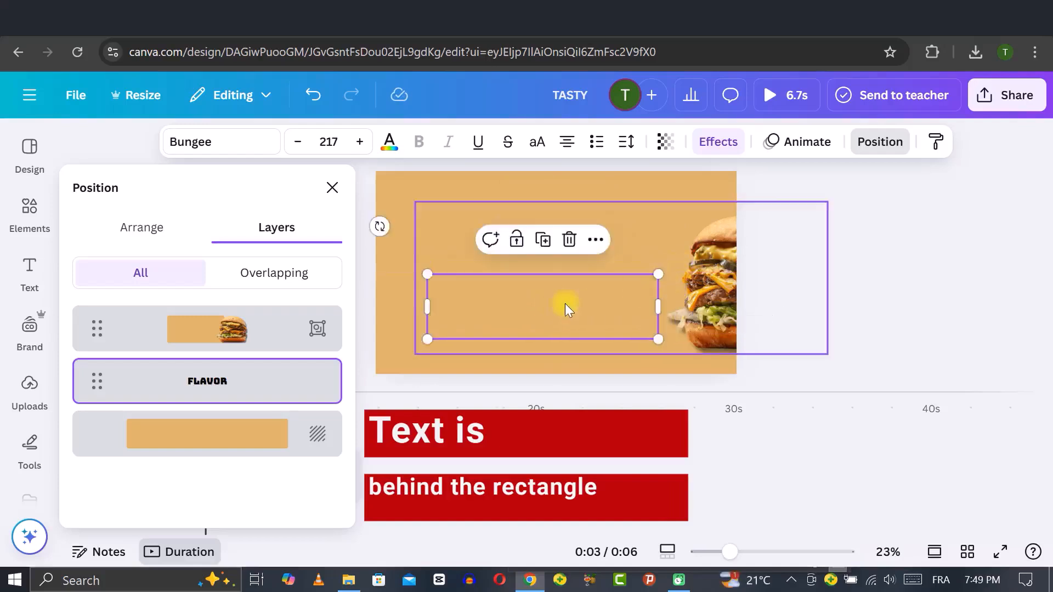
drag(564, 301, 606, 304)
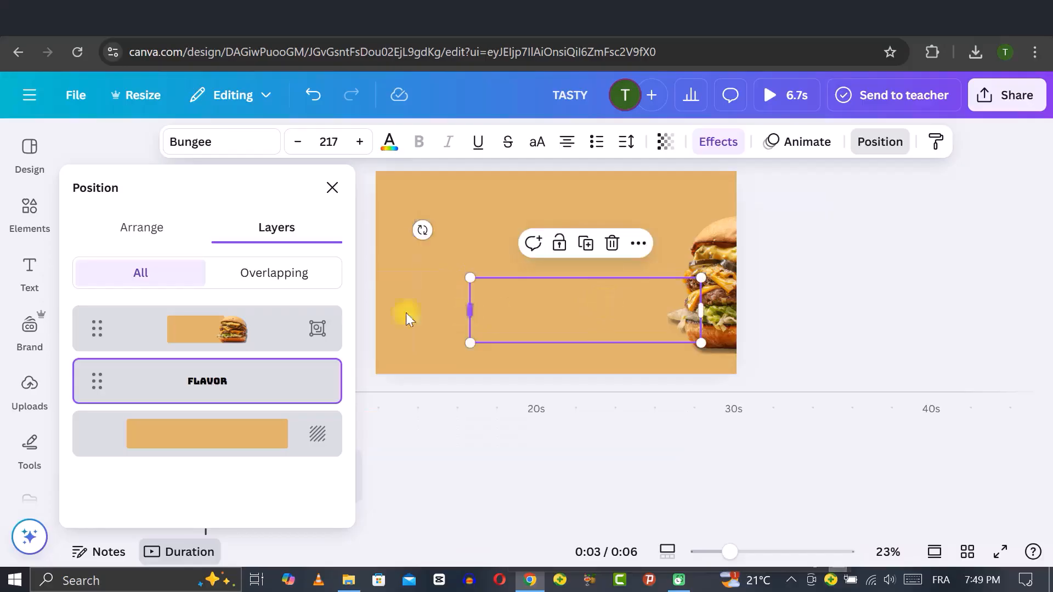
click(333, 188)
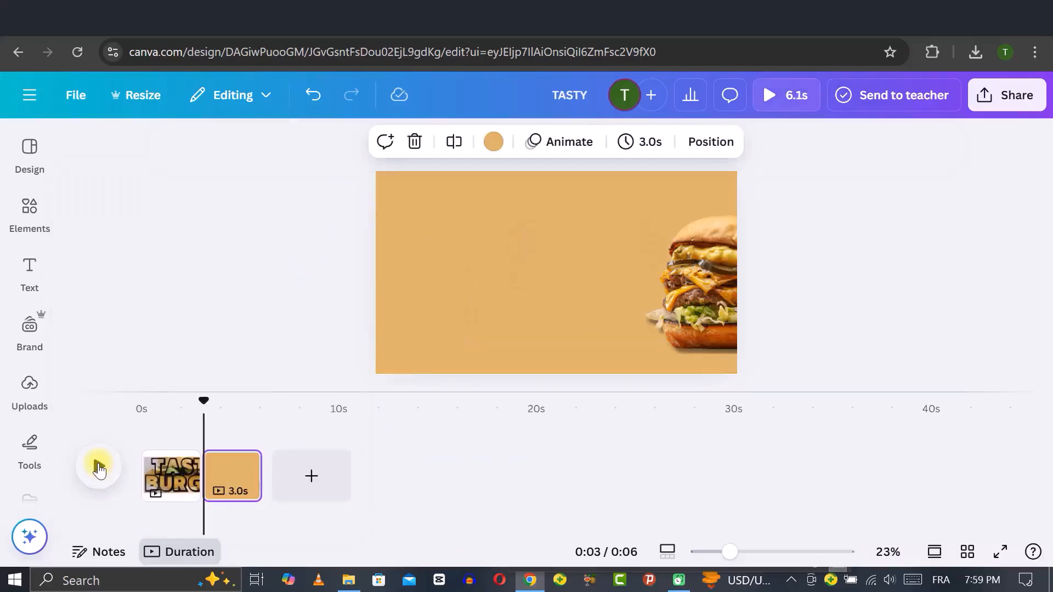
Play back the second page to check how the moving burger reveals the FLAVOR text
click(98, 467)
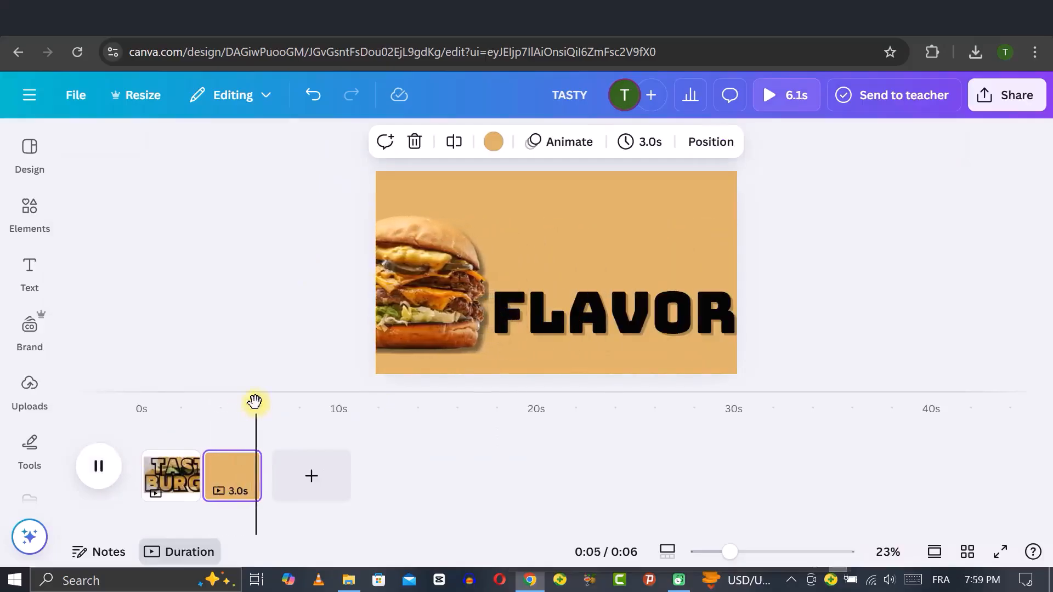
drag(254, 402, 202, 411)
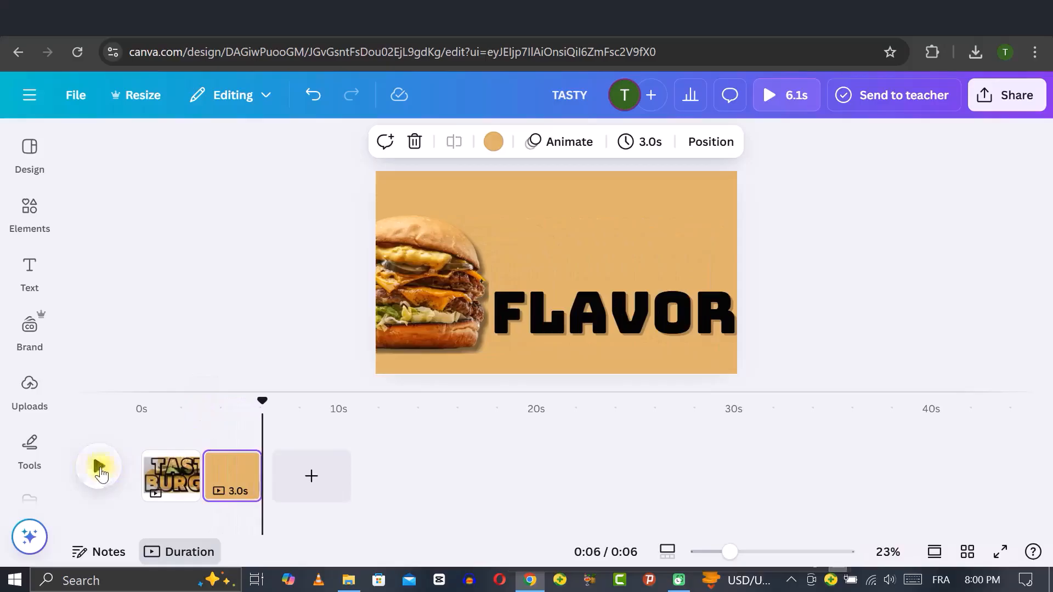
Duplicate the second page and select the FLAVOR text partly exposed by the burger on the copy
right_click(233, 481)
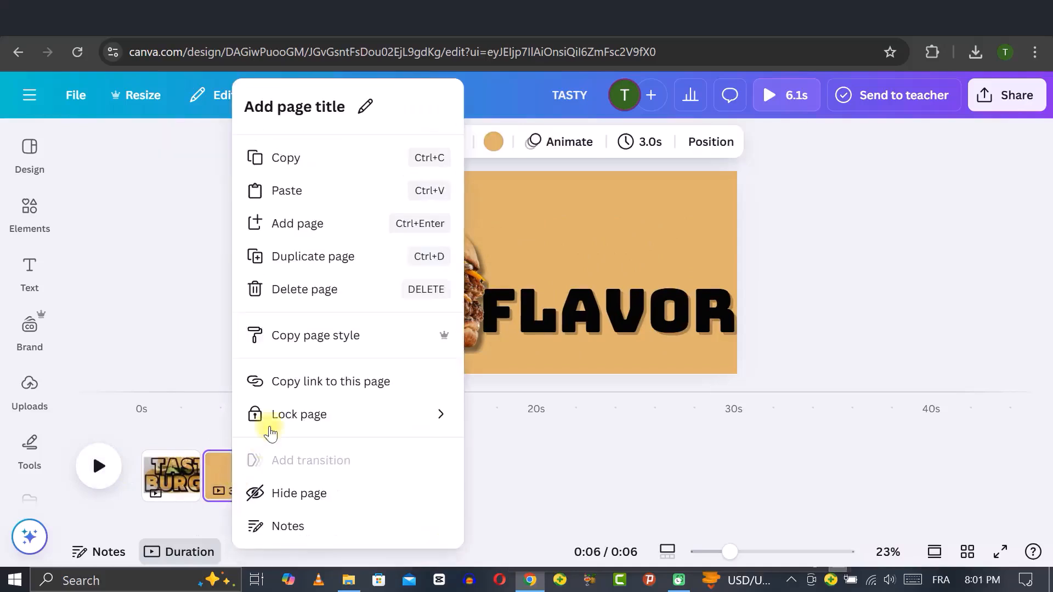
click(312, 256)
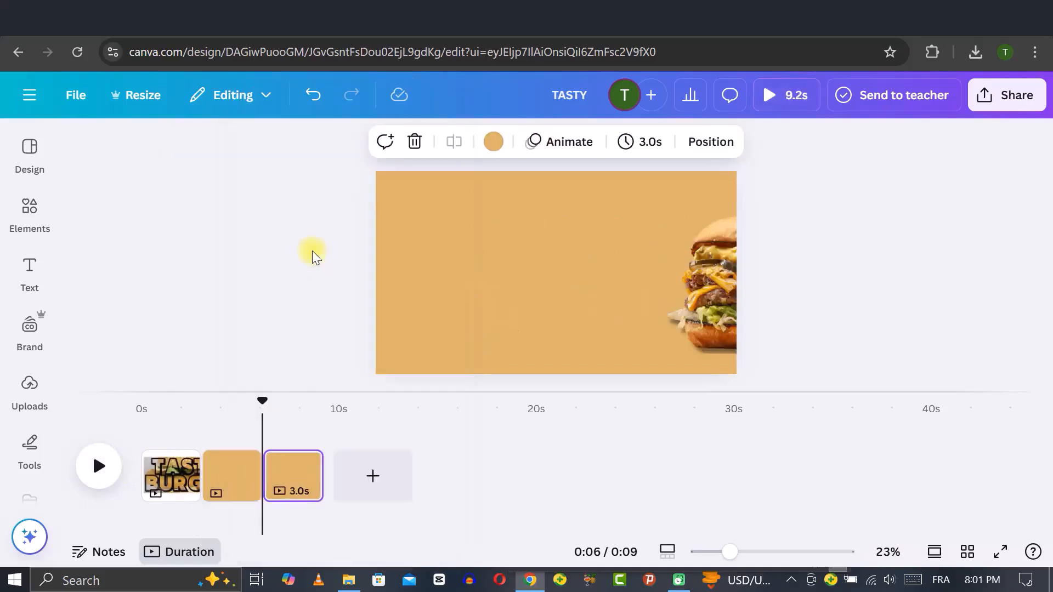
click(289, 480)
mouse_move(290, 401)
mouse_down()
mouse_move(266, 404)
mouse_move(278, 402)
mouse_up()
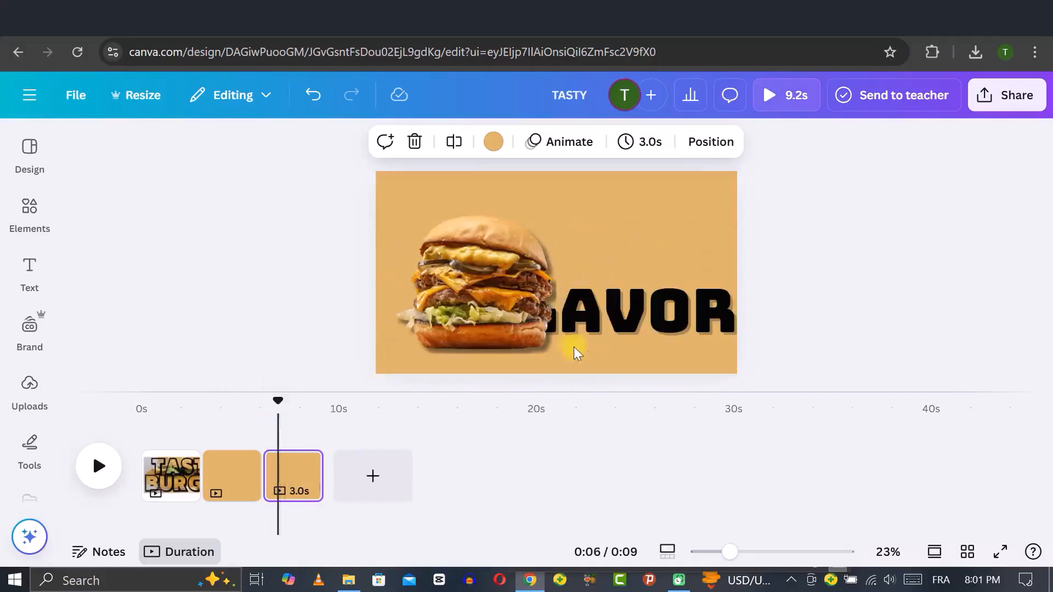
click(632, 312)
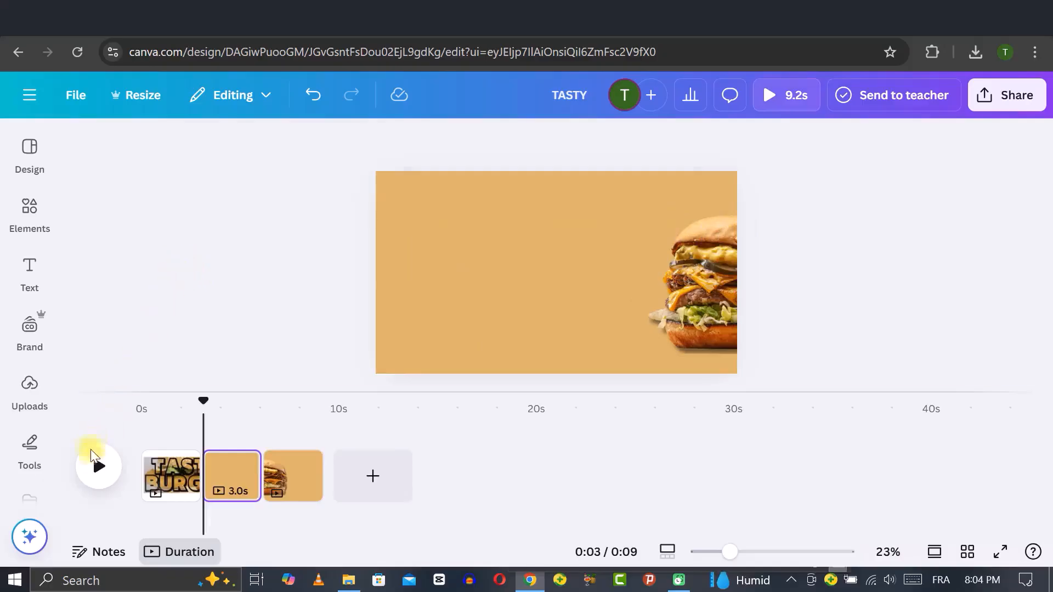
Play back the FLAVOR and BURST pages, and duplicate the BURST page as a shorter closing page
click(98, 468)
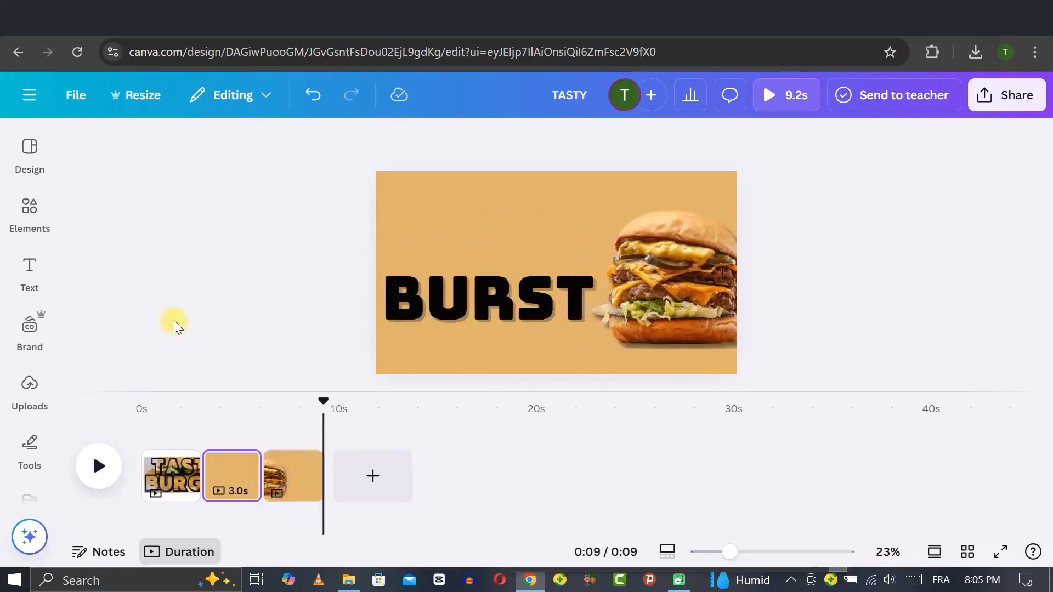
click(298, 482)
right_click(296, 476)
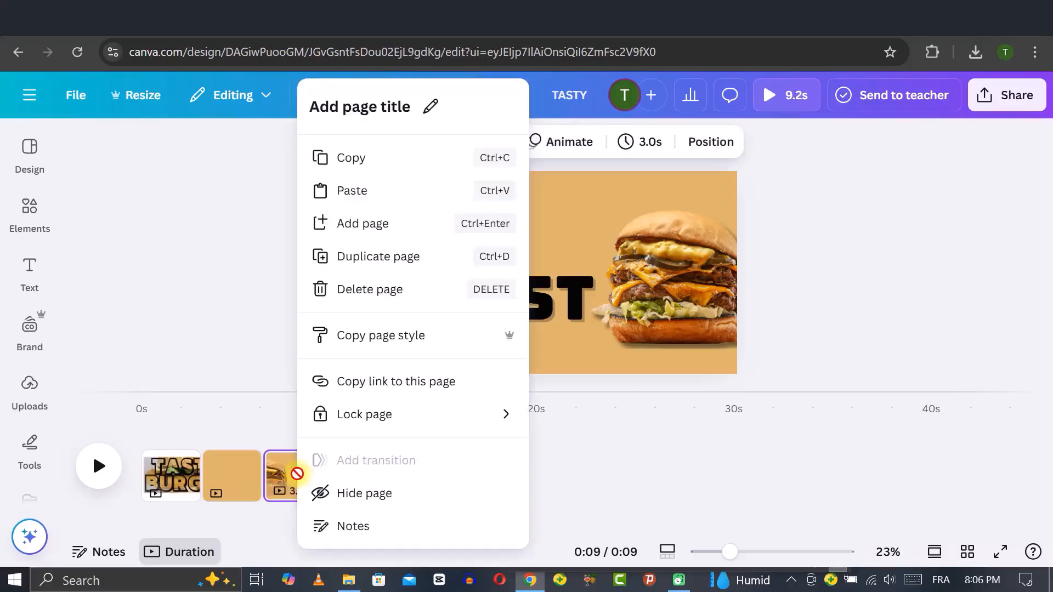
click(346, 256)
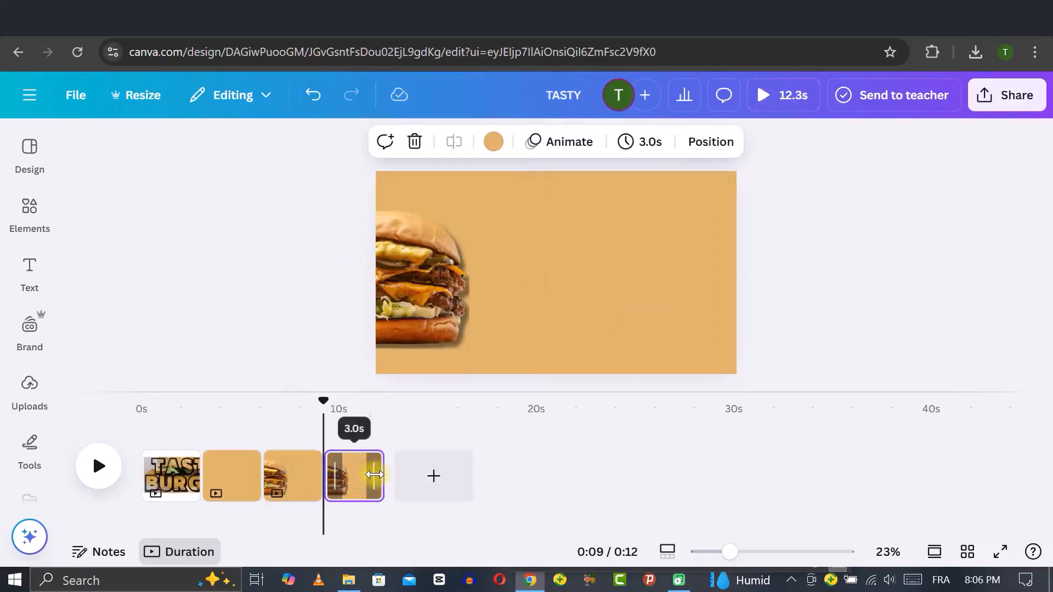
drag(367, 475, 346, 476)
Ungroup the burger from the tan rectangle on the last page and delete the rectangle
click(397, 283)
click(356, 178)
click(702, 264)
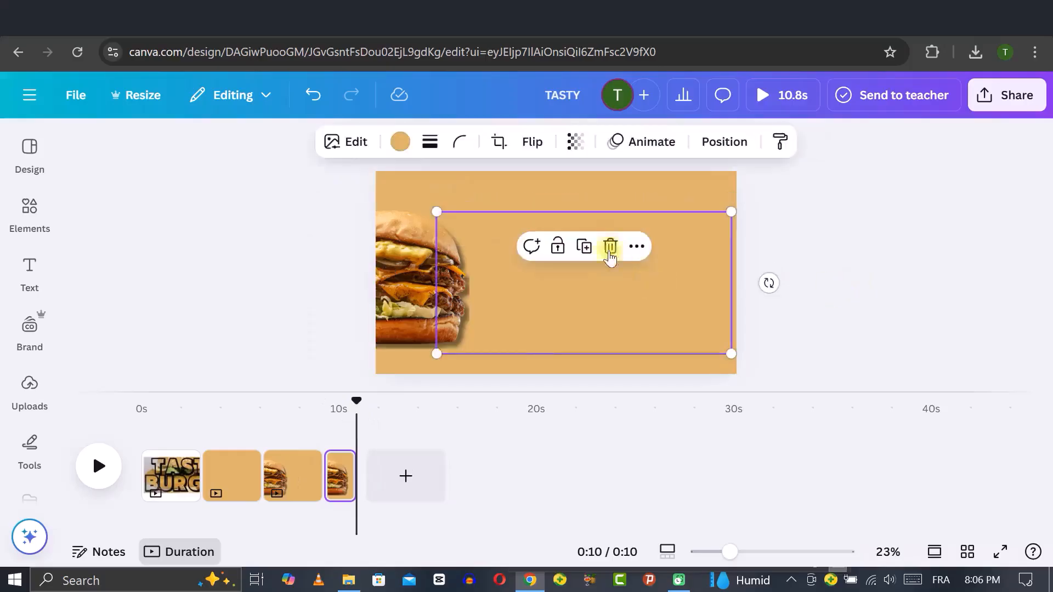
click(610, 250)
Move the burger near the center of the last page, and shrink the BURST text and place it to the burger's right
drag(399, 255, 585, 264)
click(438, 294)
drag(437, 294, 432, 274)
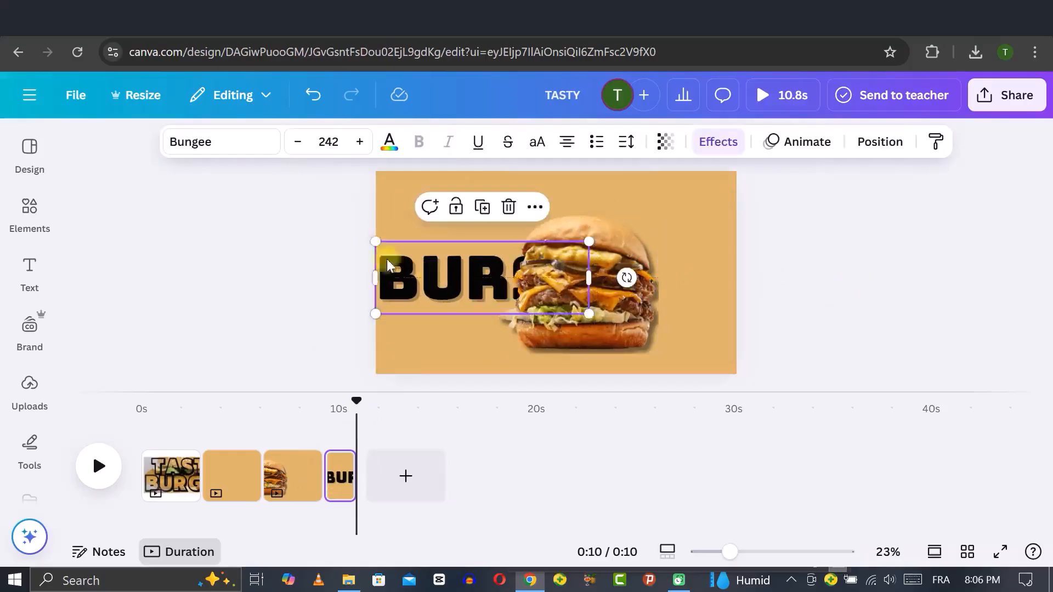
drag(376, 241, 433, 259)
drag(478, 280, 641, 239)
drag(569, 280, 514, 280)
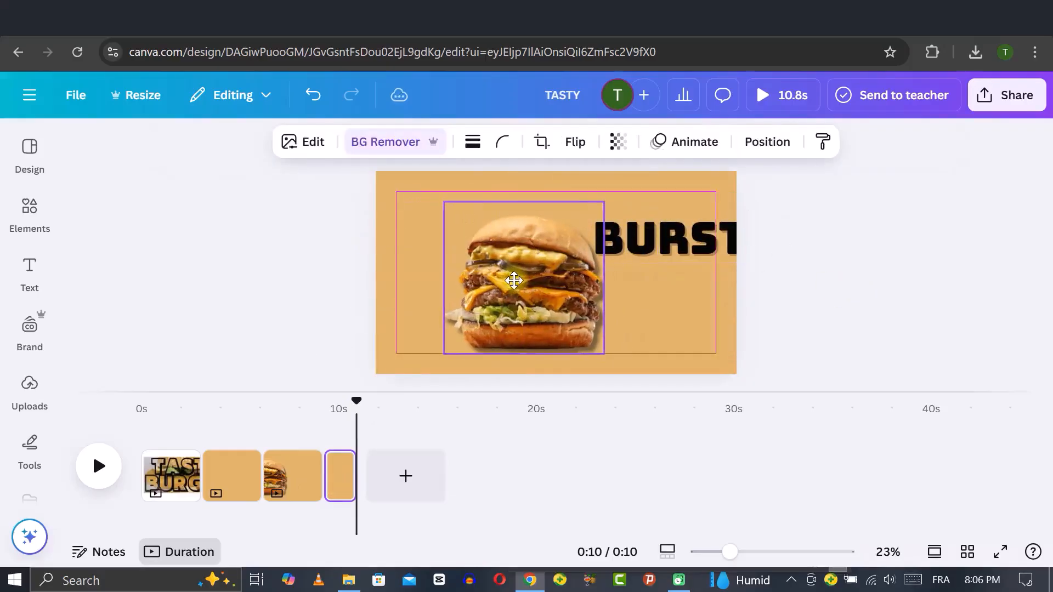
Enlarge the burger slightly, reduce the BURST text to size 160, and place the text beside the lower half of the burger
drag(444, 354, 430, 368)
drag(510, 307, 515, 296)
drag(710, 238, 698, 229)
drag(582, 255, 599, 247)
drag(674, 235, 680, 321)
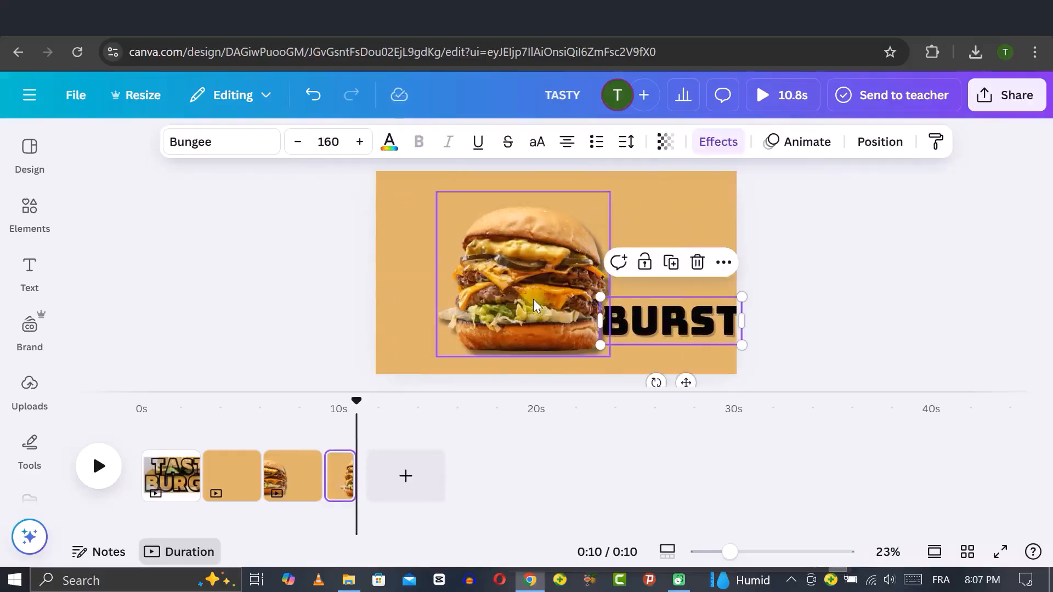
Copy the FLAVOR text from the second page by picking it in the layer list, and paste it onto the last page
click(233, 476)
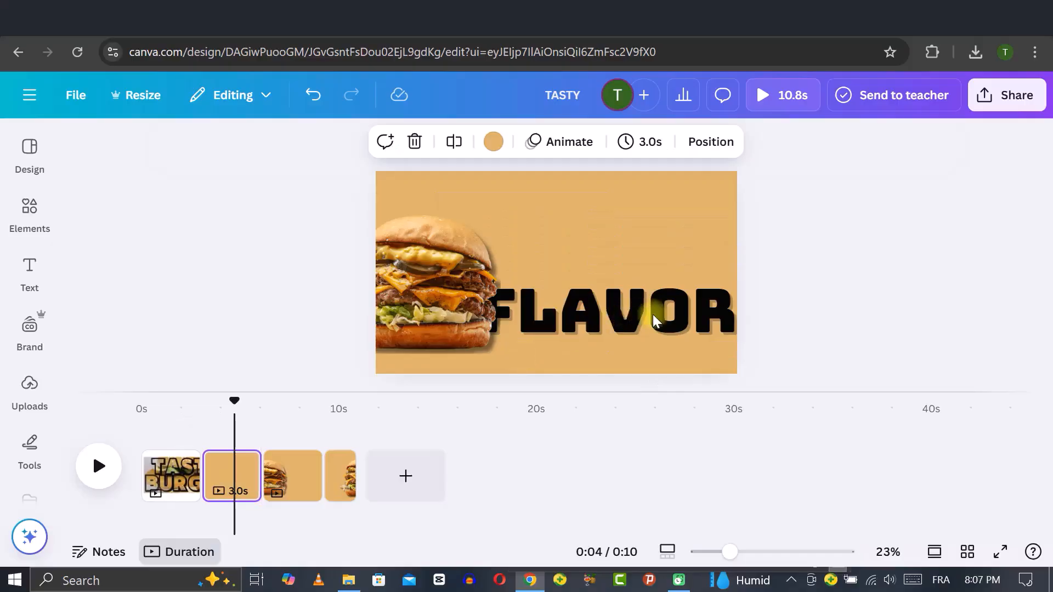
click(652, 314)
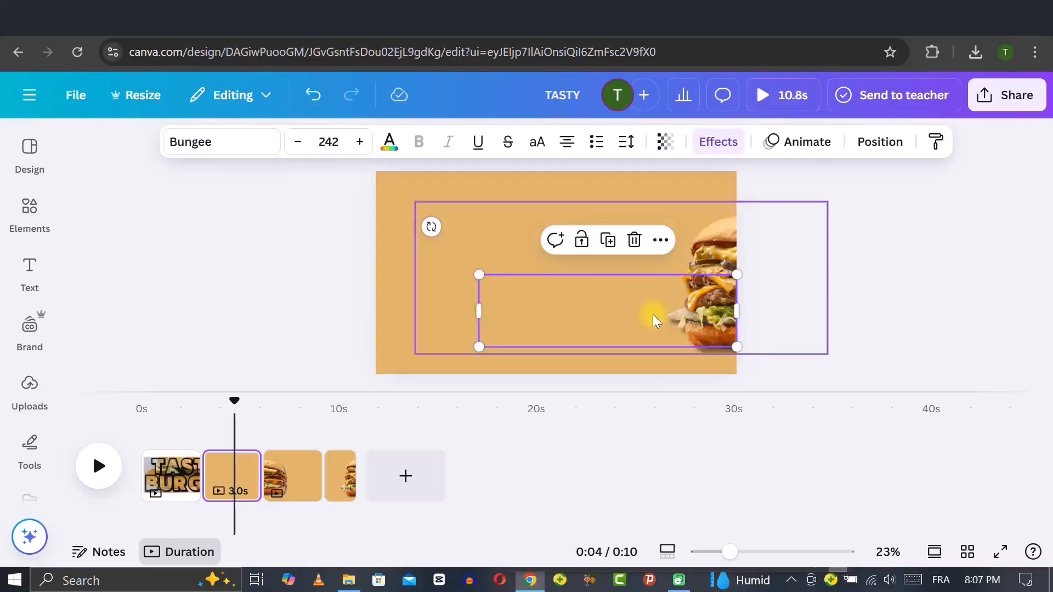
right_click(652, 315)
mouse_move(682, 279)
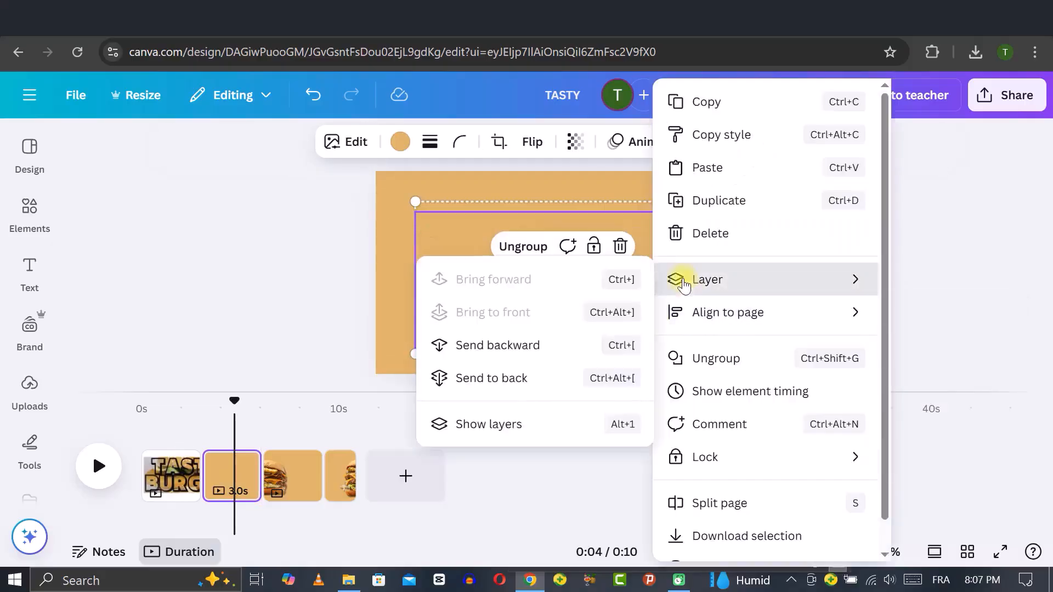
click(498, 424)
click(179, 382)
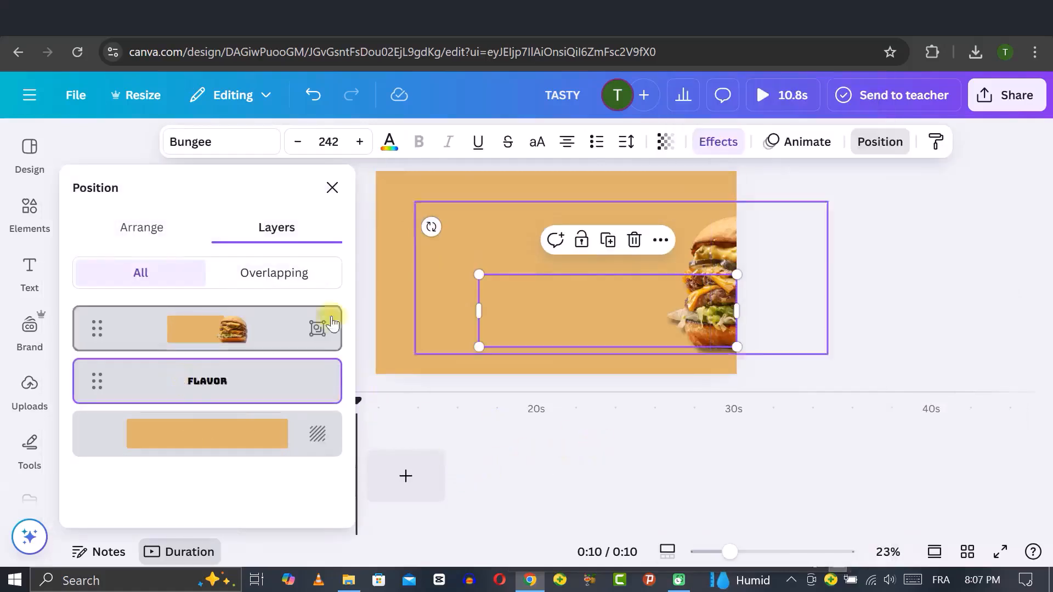
click(331, 188)
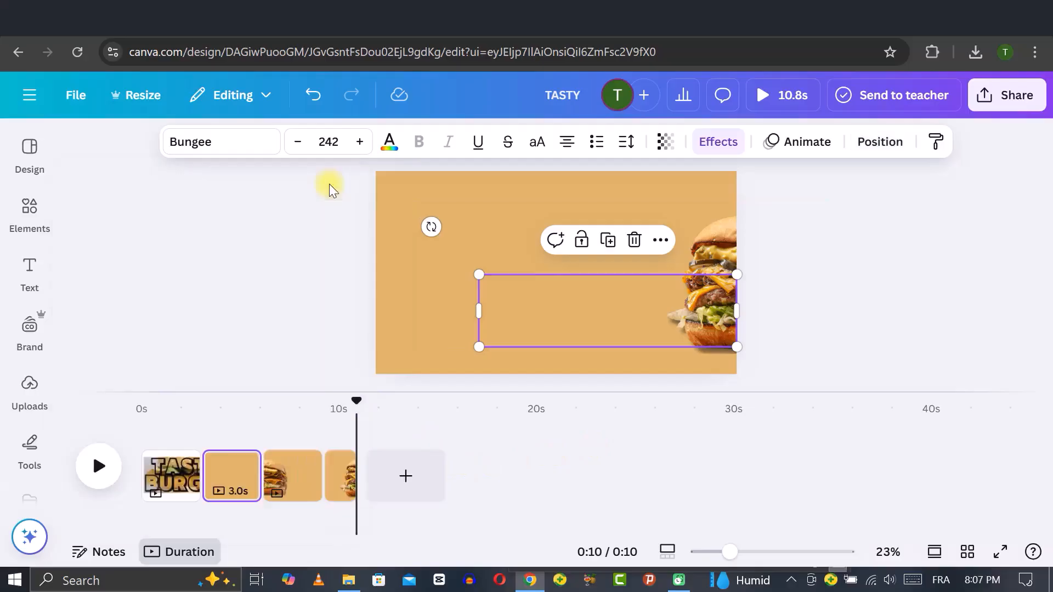
click(338, 483)
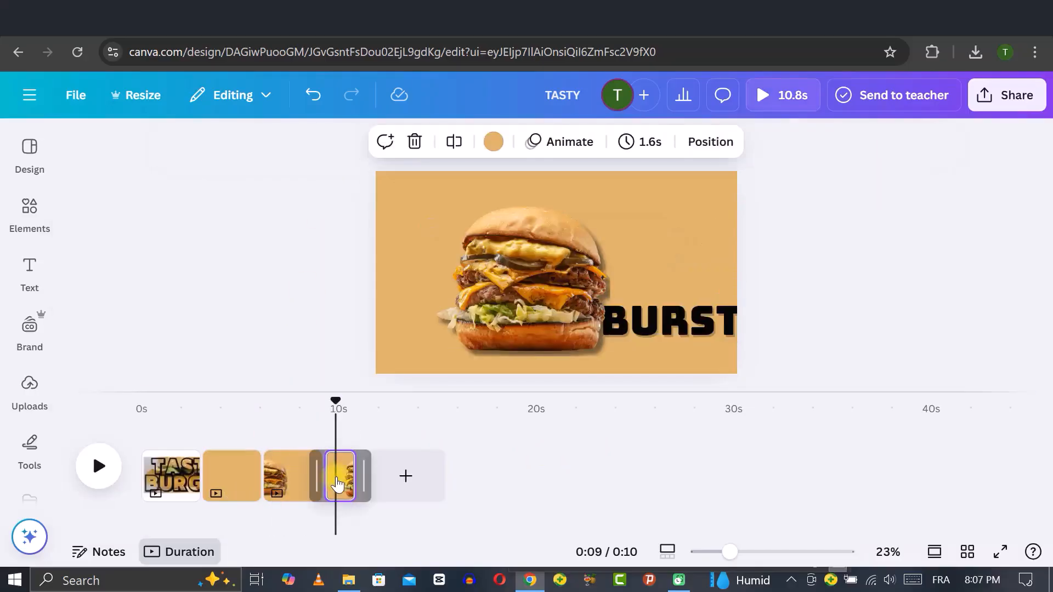
key(ctrl+v)
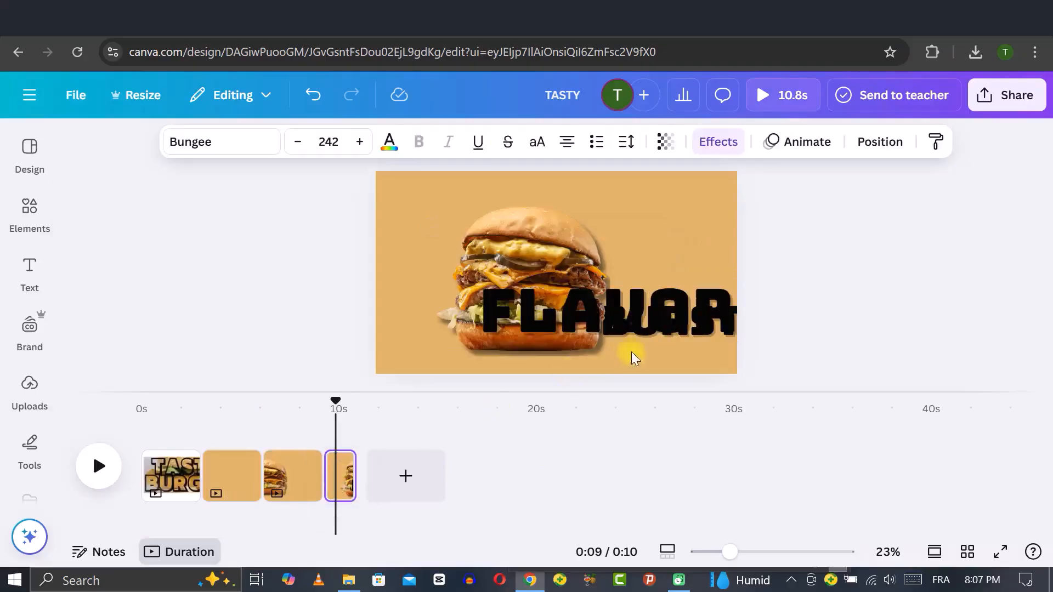
Reduce the pasted FLAVOR text to size 169 and place it at the upper left of the closing page, overlapping the burger's top
click(583, 302)
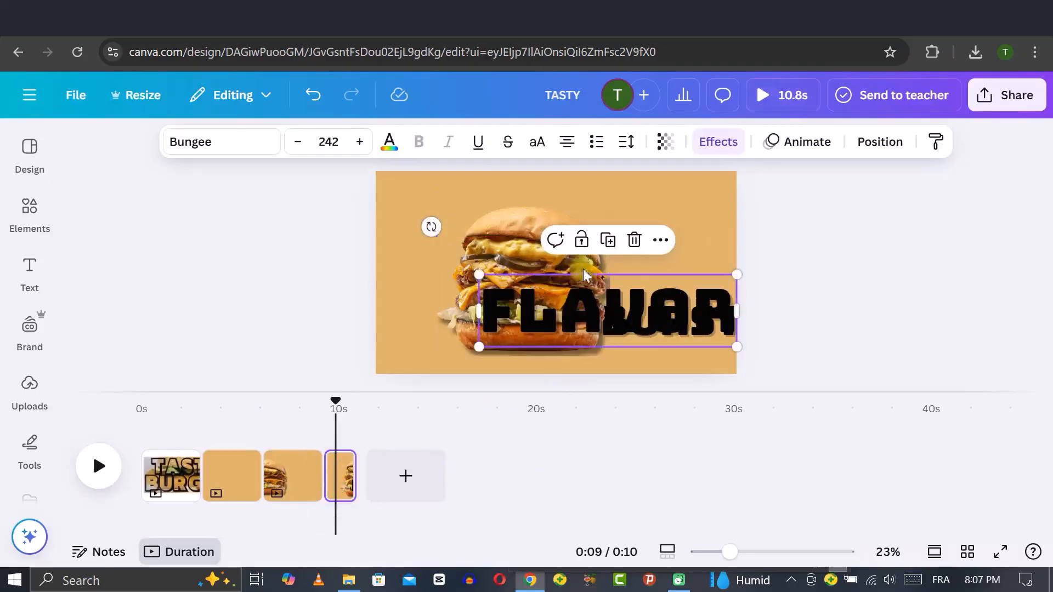
drag(614, 300, 477, 217)
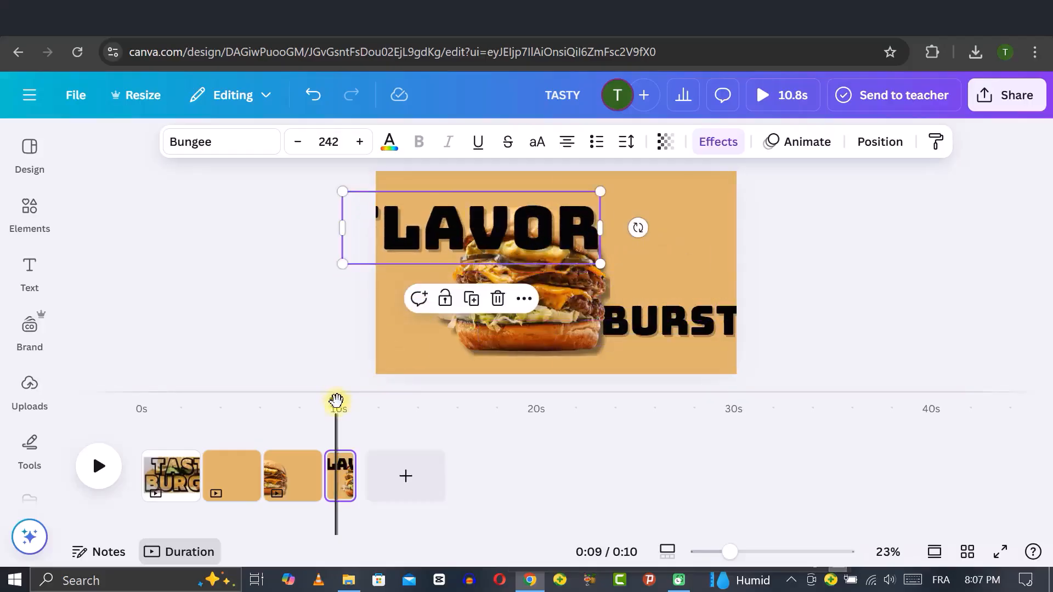
mouse_move(335, 400)
mouse_down()
mouse_move(322, 400)
mouse_move(336, 400)
mouse_up()
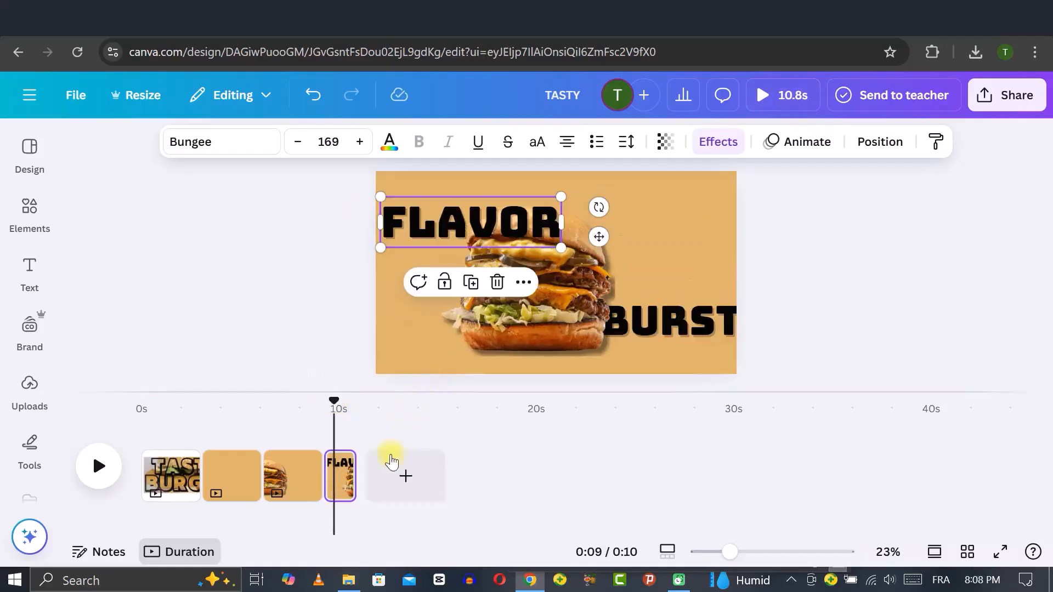
Shorten the closing FLAVOR and BURST page to 1.3 seconds and preview it near its end
drag(356, 473, 345, 470)
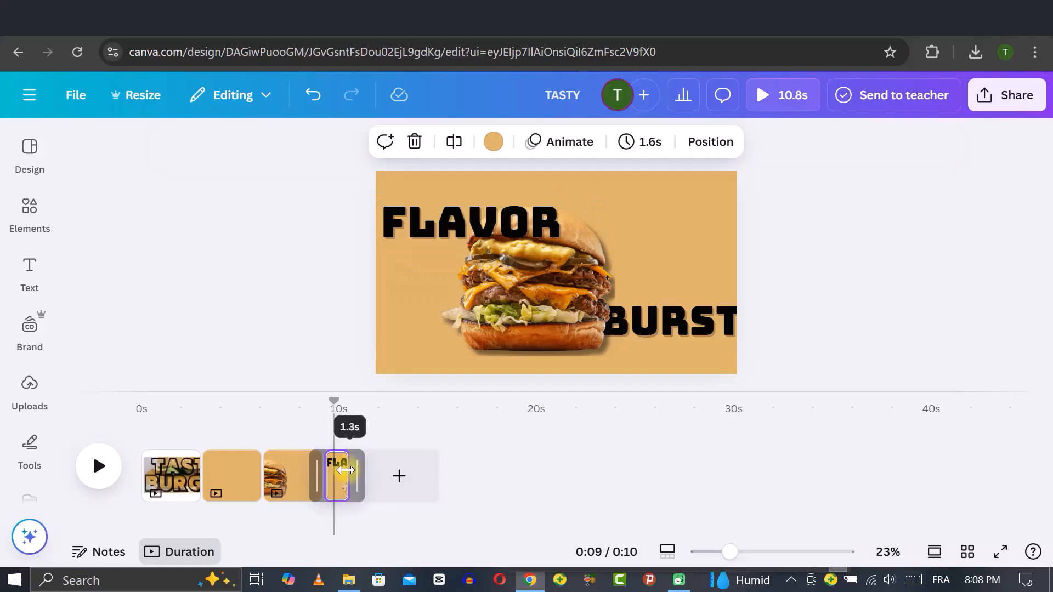
mouse_move(348, 402)
mouse_down()
mouse_move(265, 412)
mouse_move(349, 411)
mouse_up()
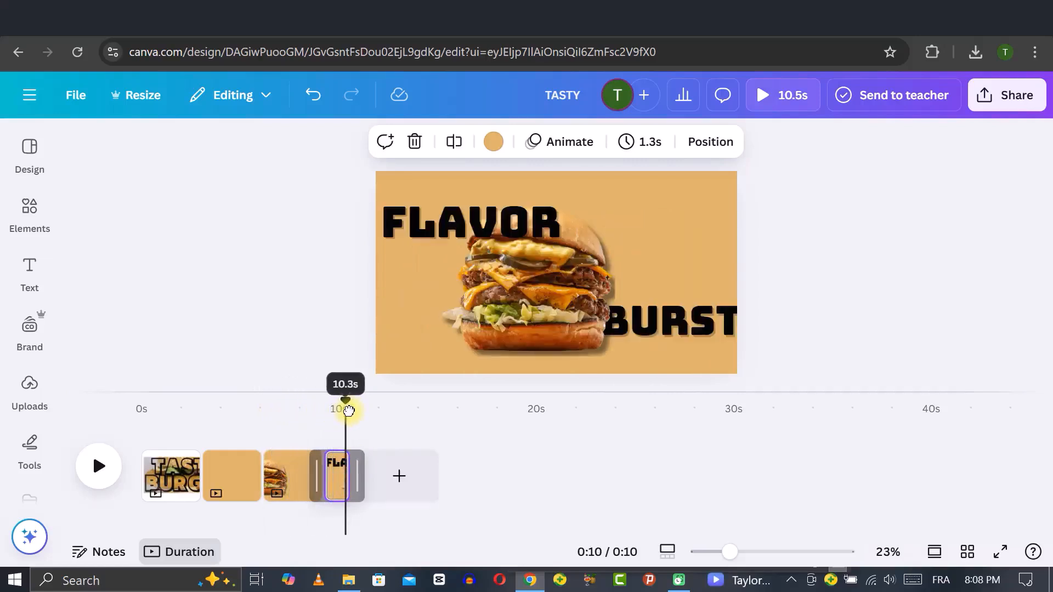
drag(349, 411, 349, 409)
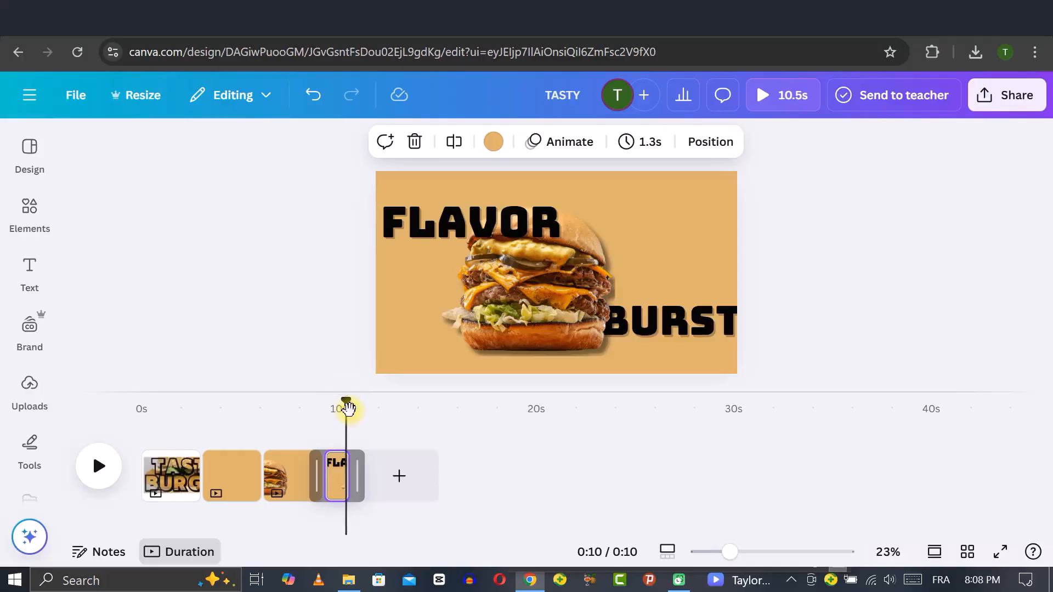
Add a blank page at the end of the video, search the elements for CIRCLE frames, and insert the plain round frame
click(401, 476)
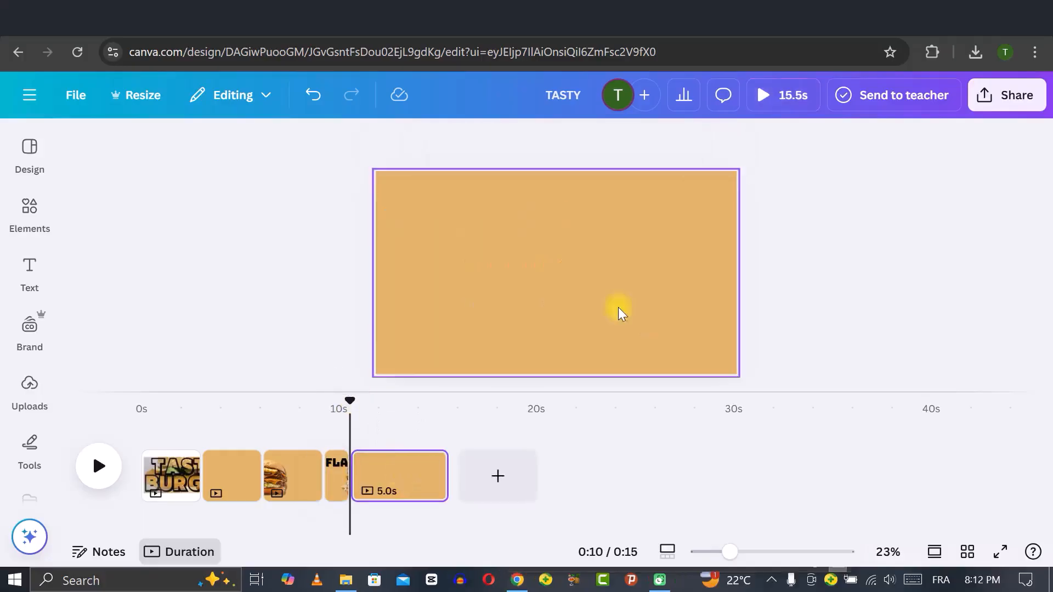
click(30, 266)
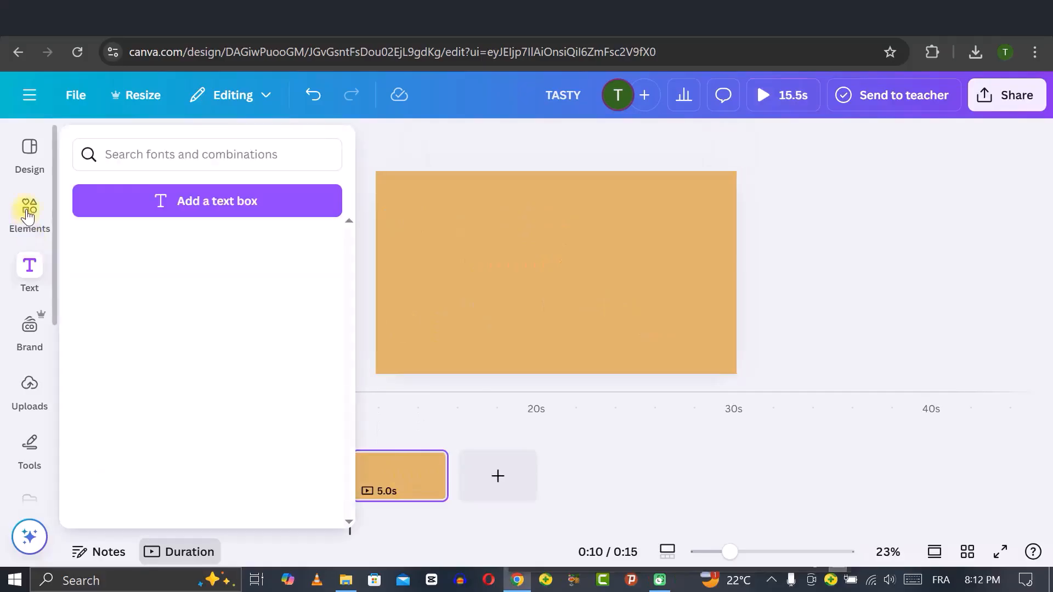
click(28, 214)
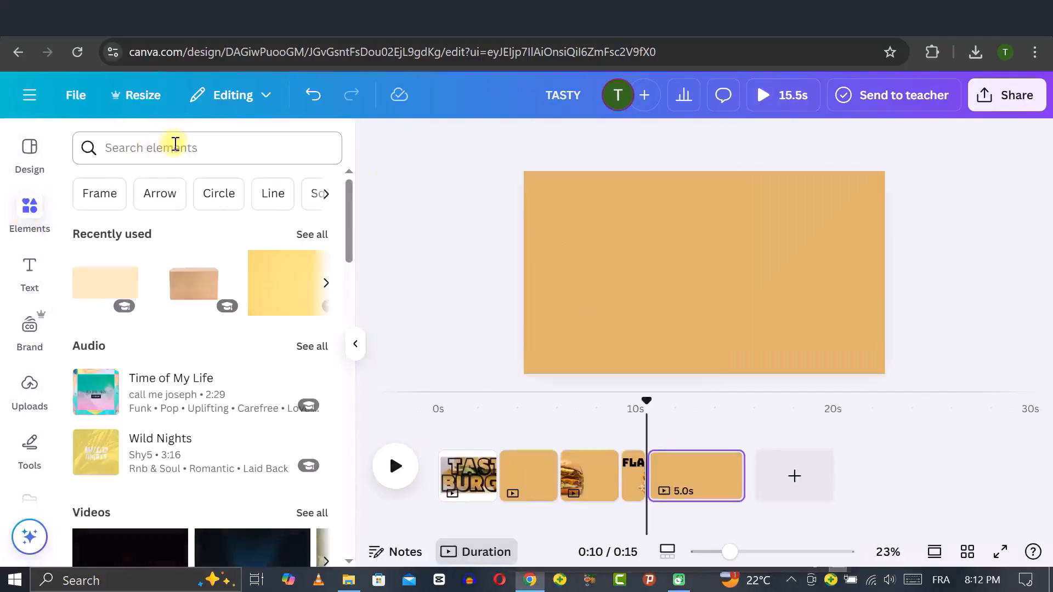
click(174, 145)
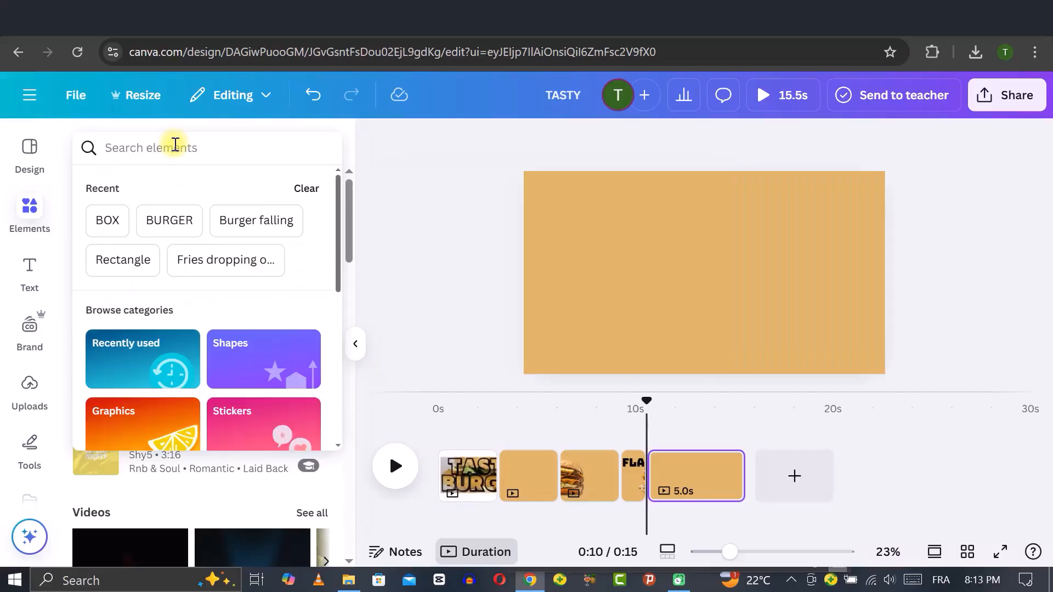
text(CIRCLE)
key(Return)
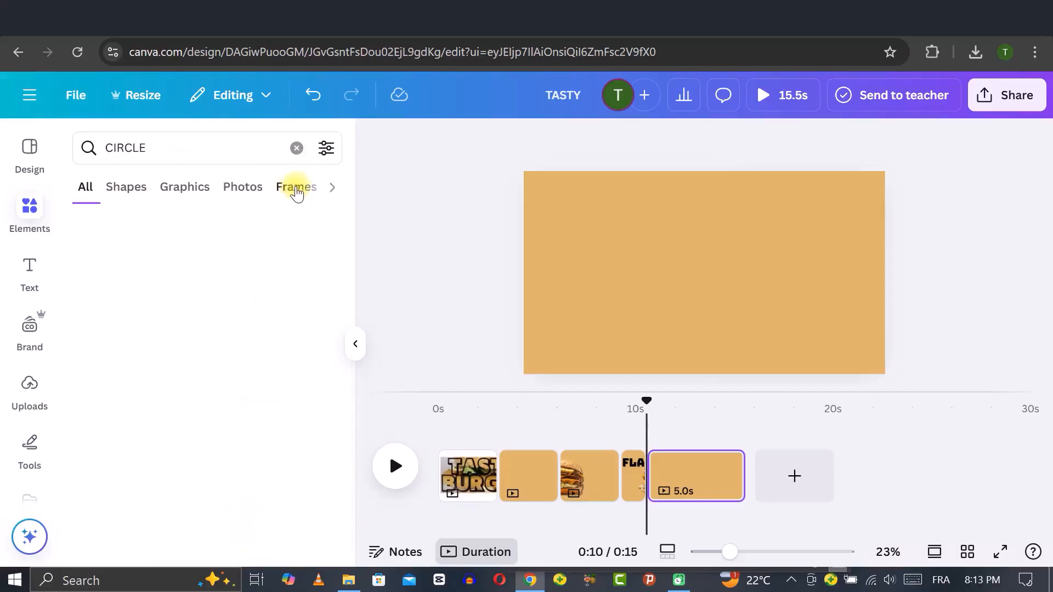
click(297, 188)
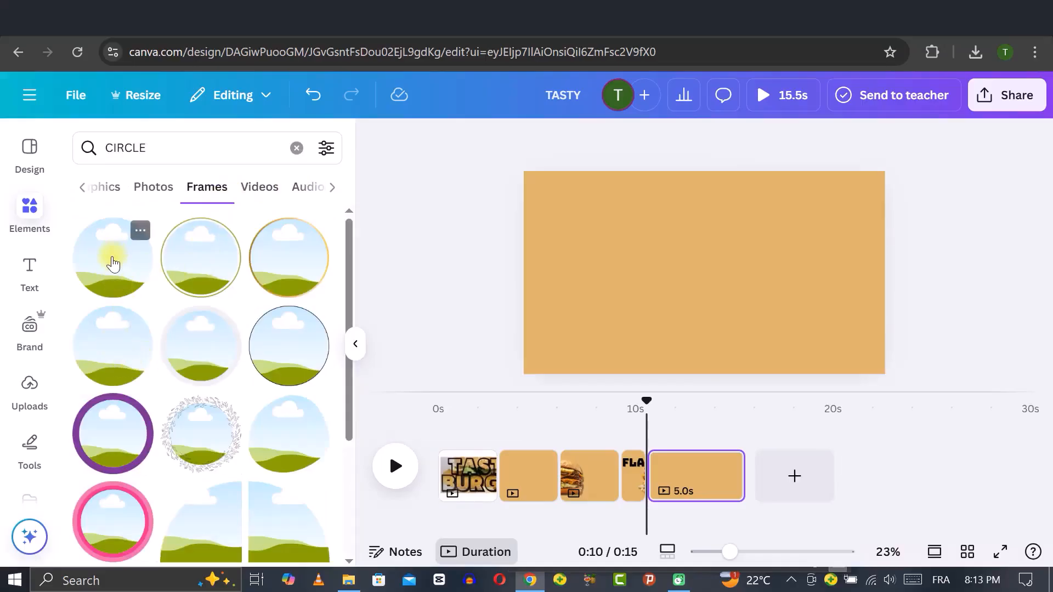
click(112, 263)
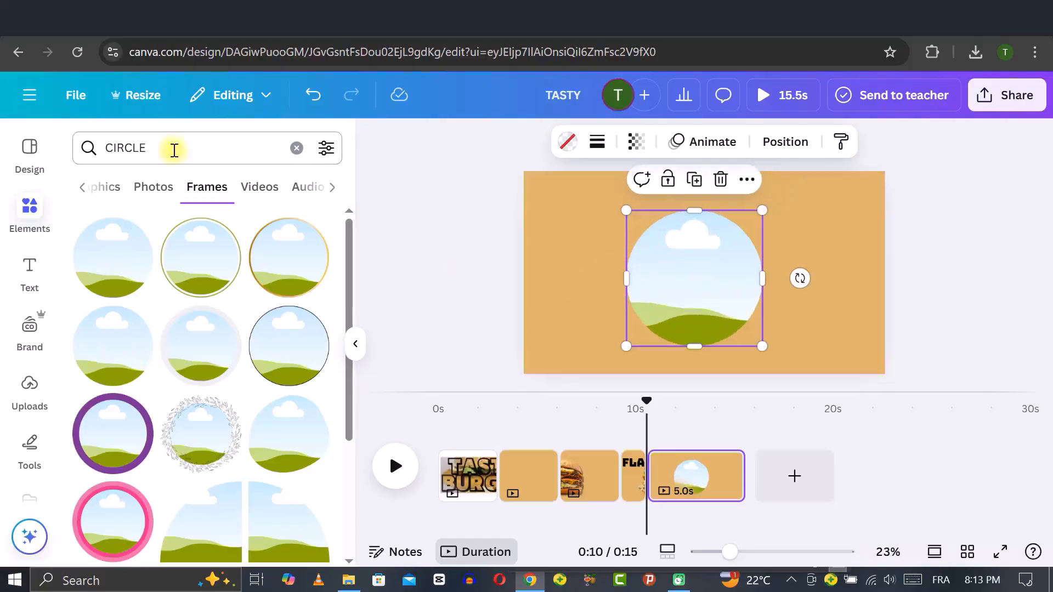
Search the elements for an eating video, put the burger-eating clip inside the circle frame, and check its crop
click(30, 211)
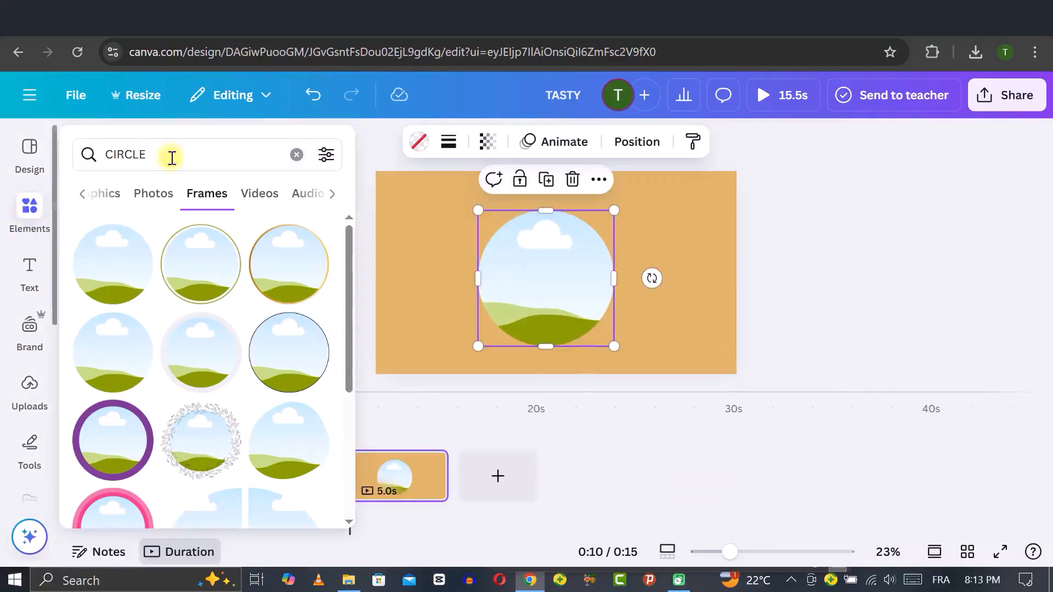
click(296, 154)
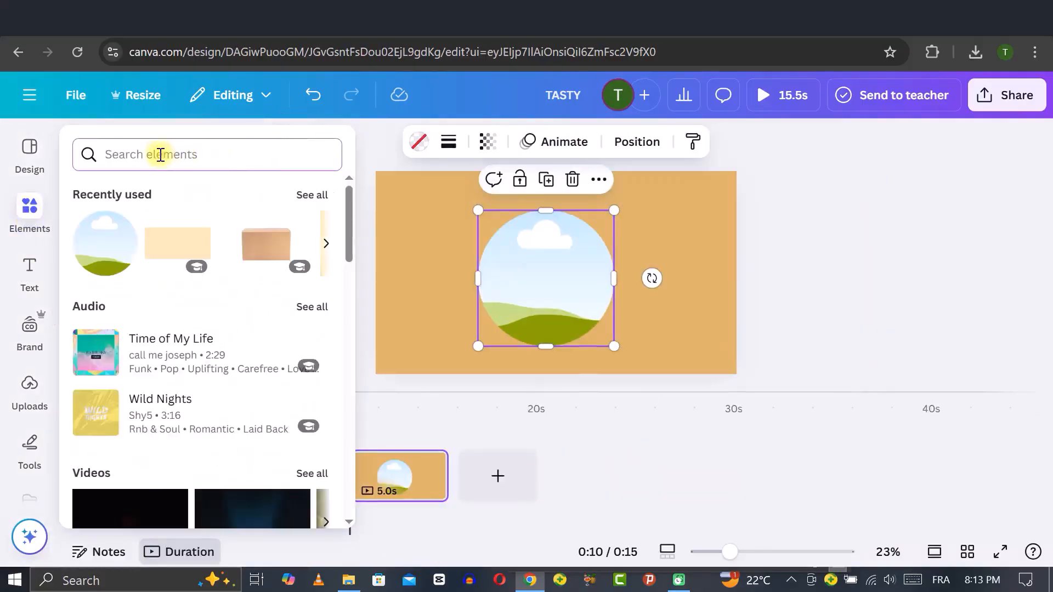
text(EATI)
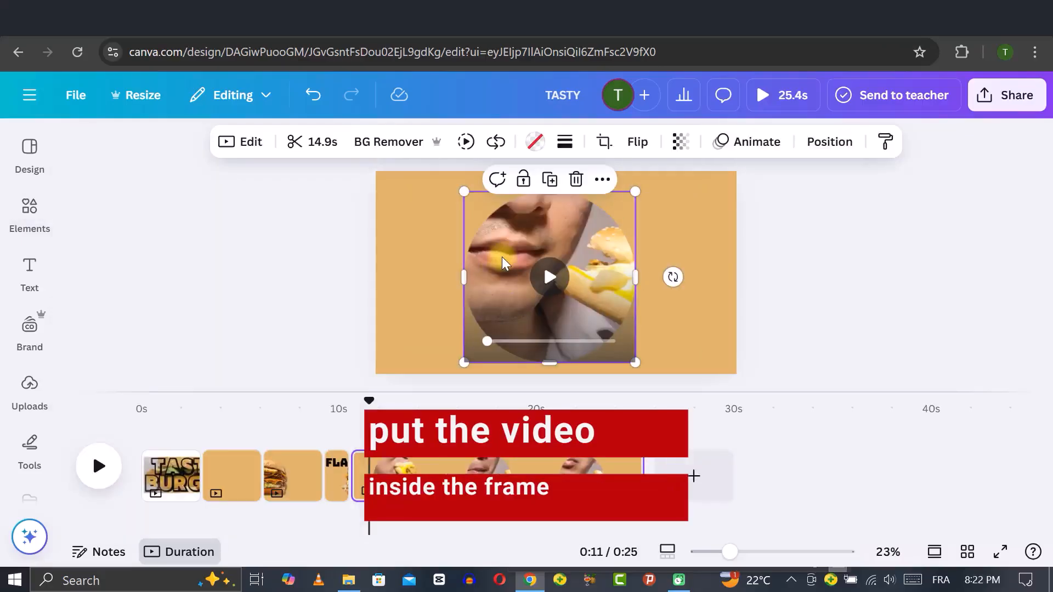
double_click(502, 257)
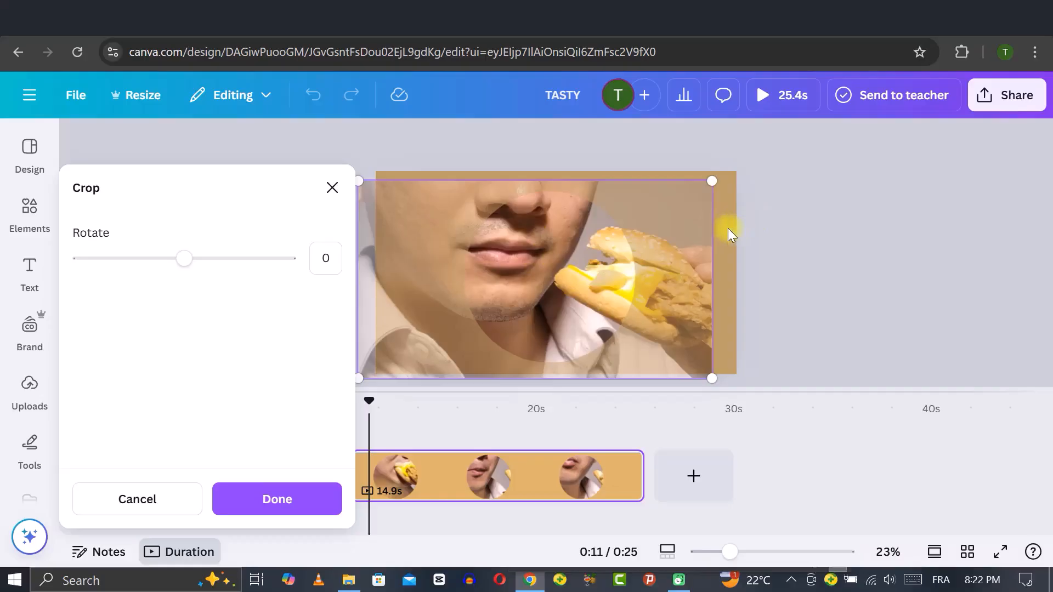
click(732, 257)
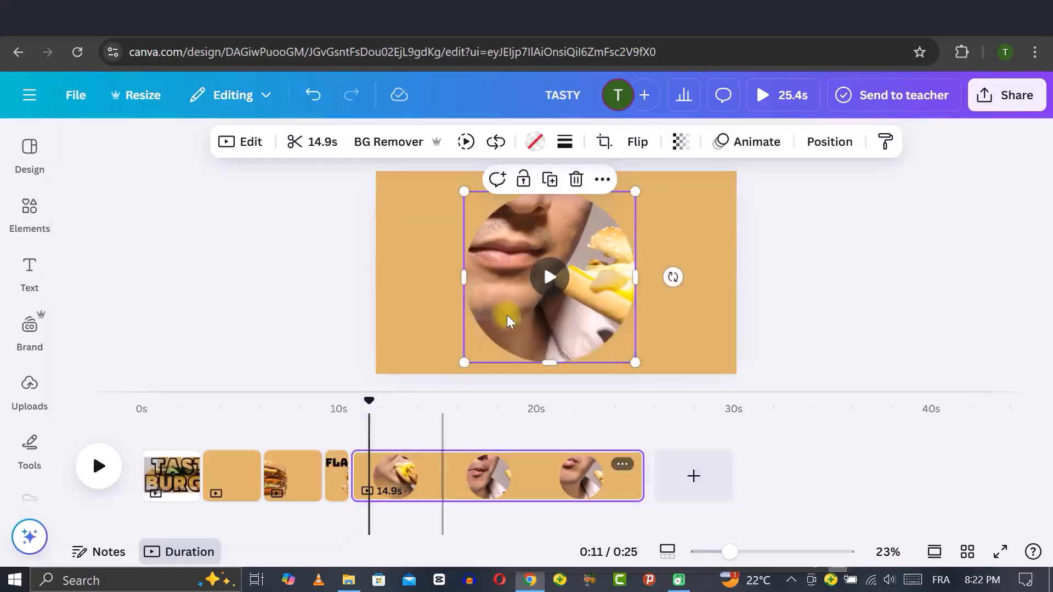
Trim the framed video to 2.6 seconds, cutting a little from its start and most of its end
click(321, 144)
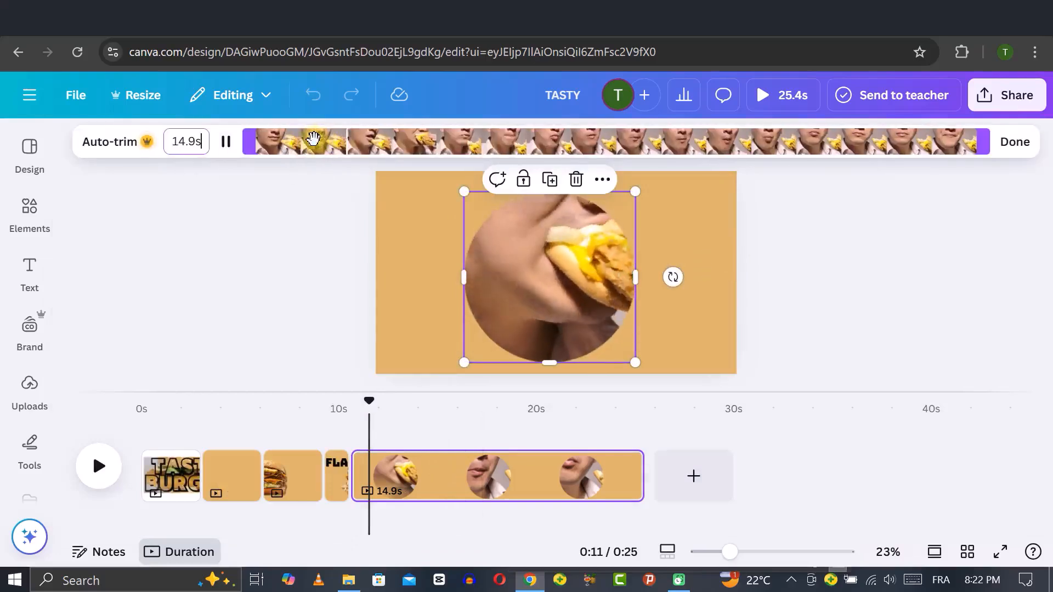
drag(247, 148, 271, 150)
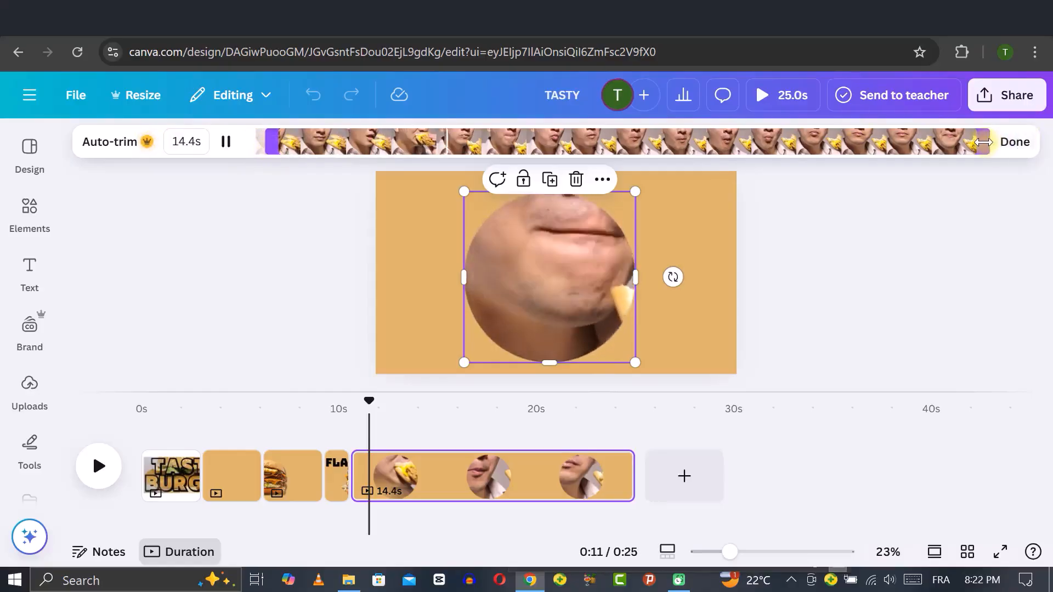
drag(982, 142, 406, 144)
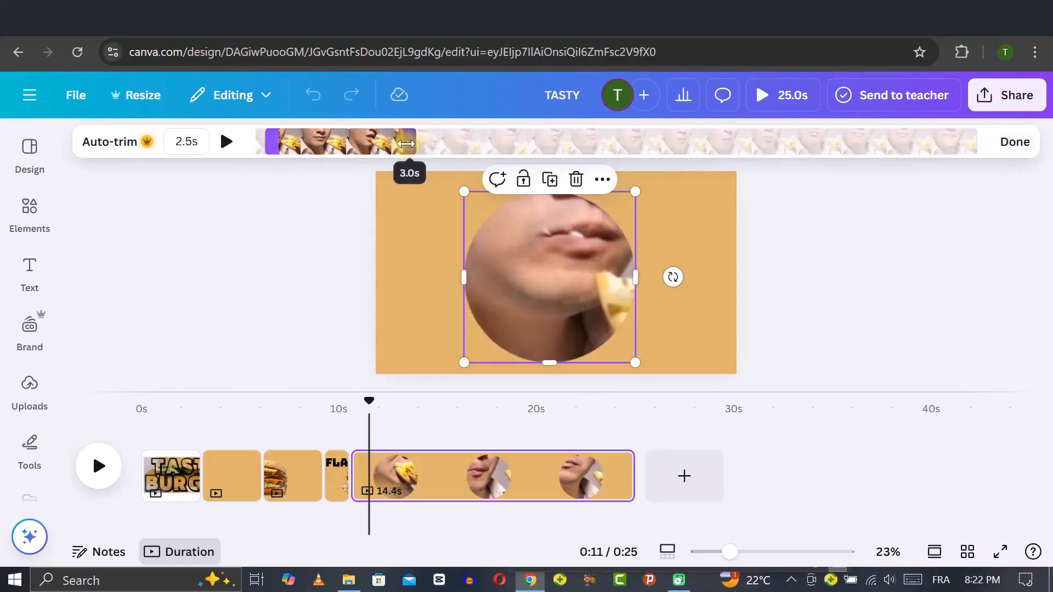
Apply one of the general element animations to the circular video
click(751, 142)
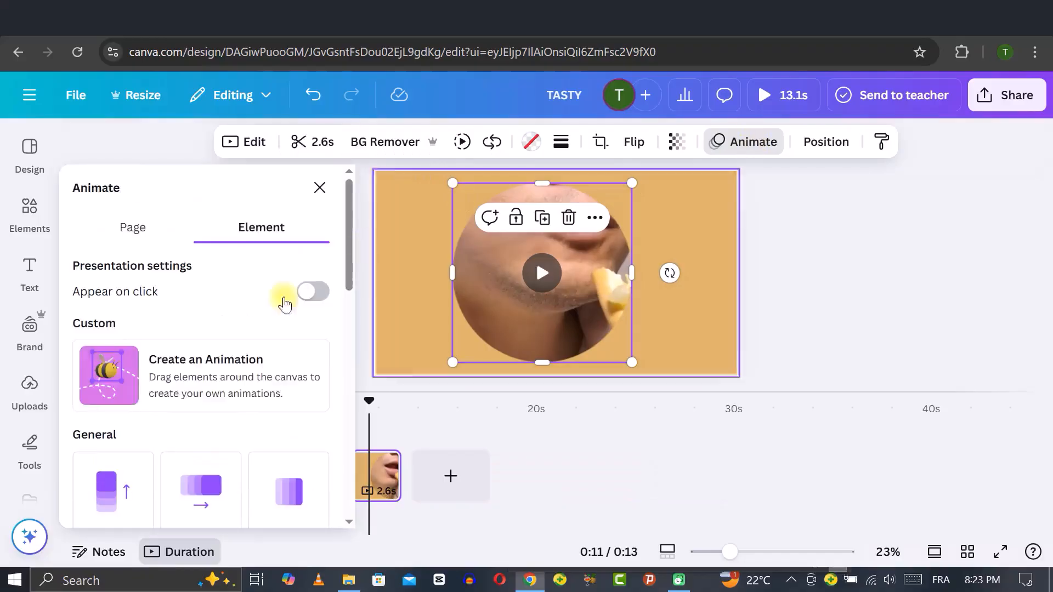
scroll(160, 423, down, 3)
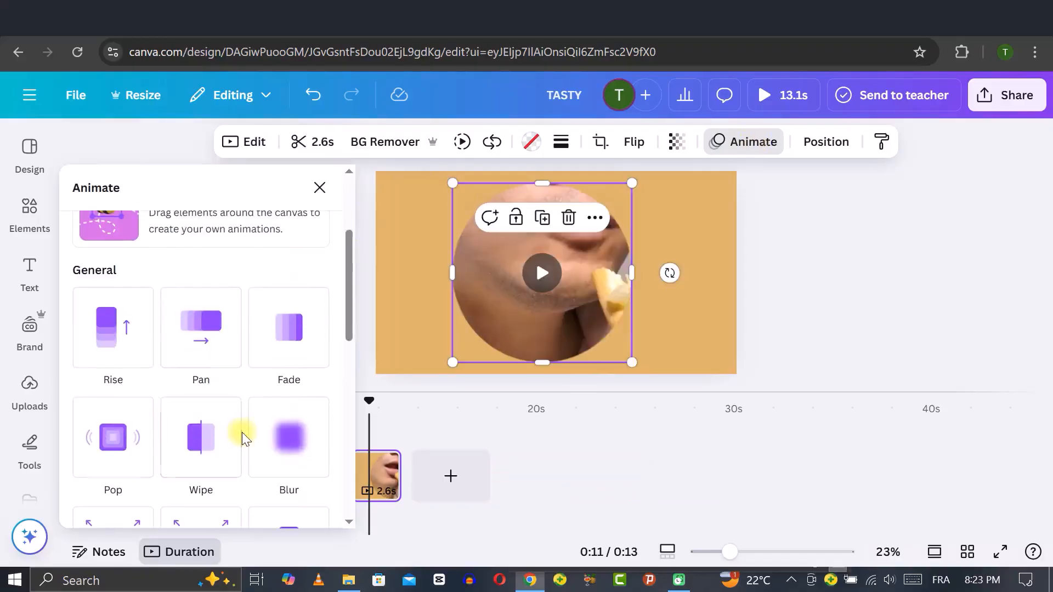
click(115, 438)
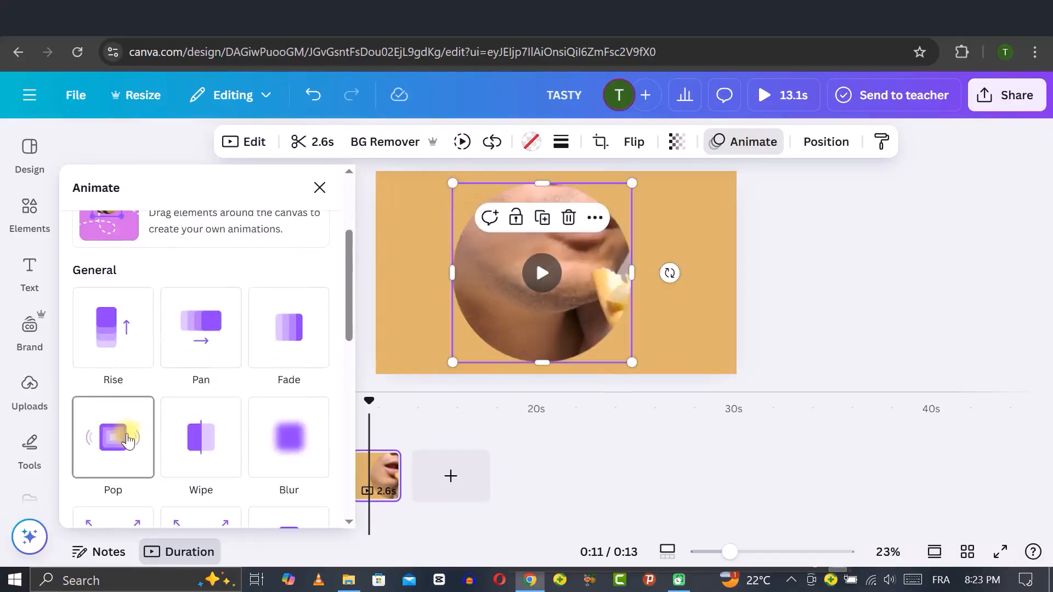
scroll(148, 442, down, 2)
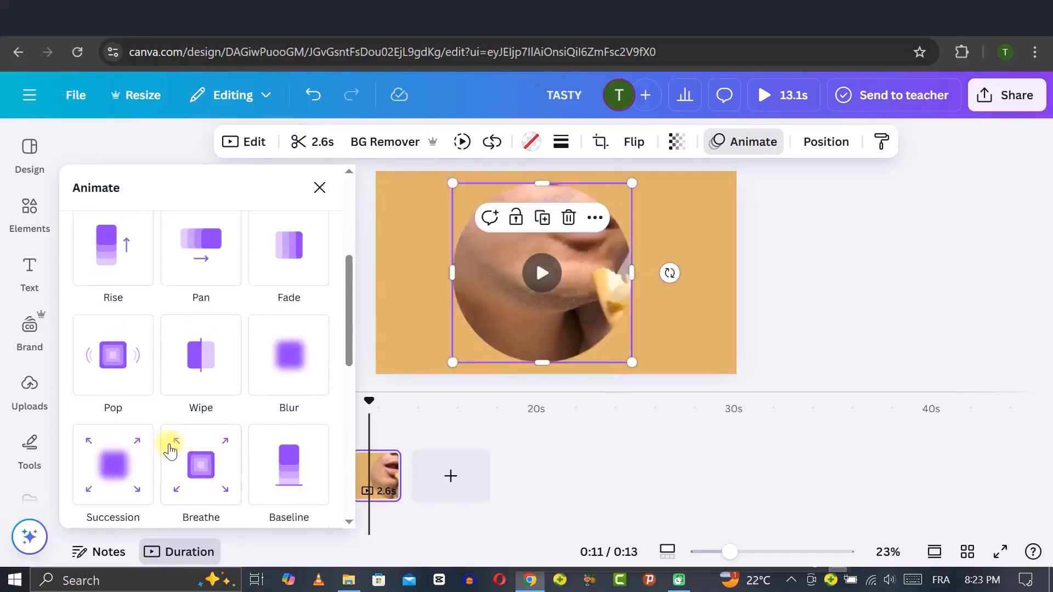
click(171, 451)
Duplicate the circular eating-video page
click(377, 478)
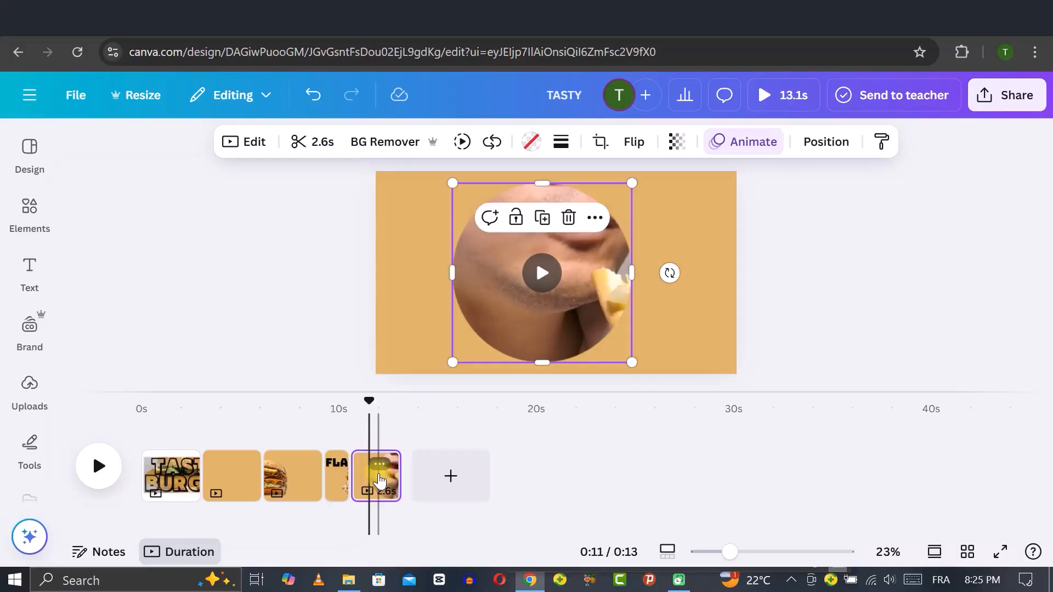
right_click(380, 481)
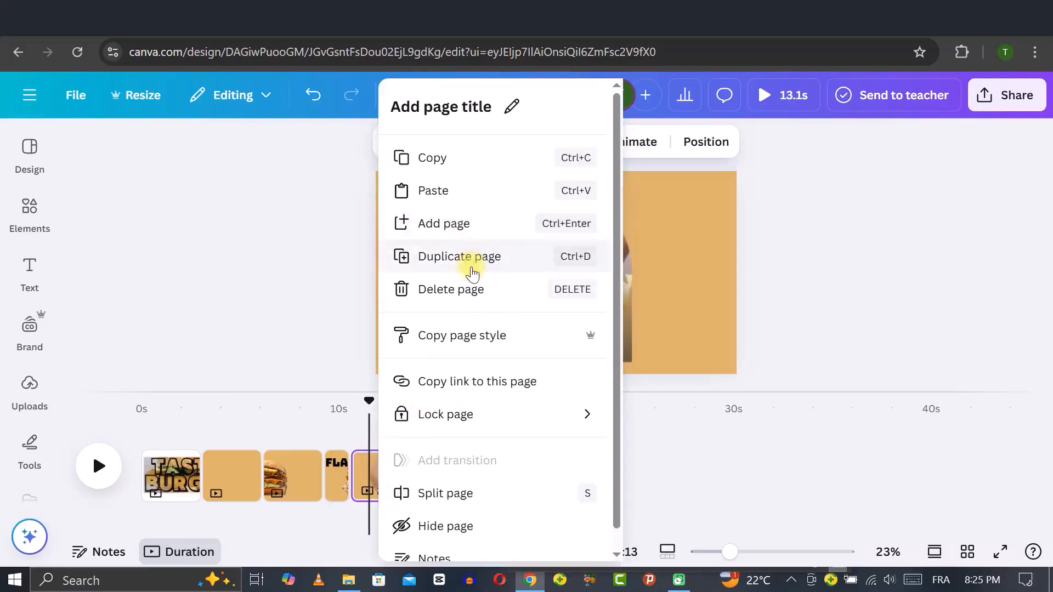
click(479, 265)
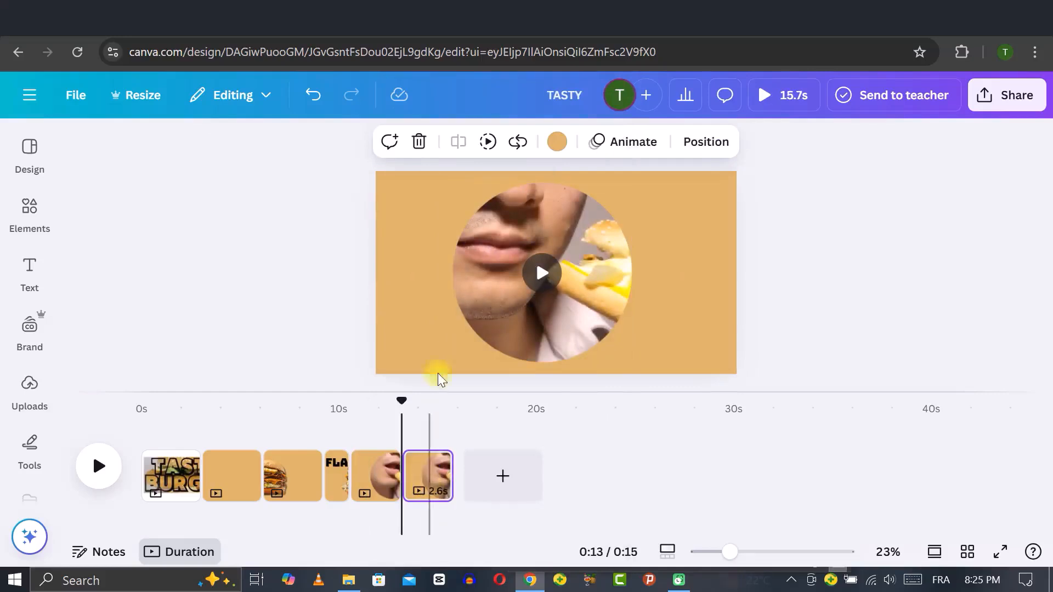
Copy the FLAVOR text from the combined burger-and-words page onto the last circular eating-video page
click(415, 226)
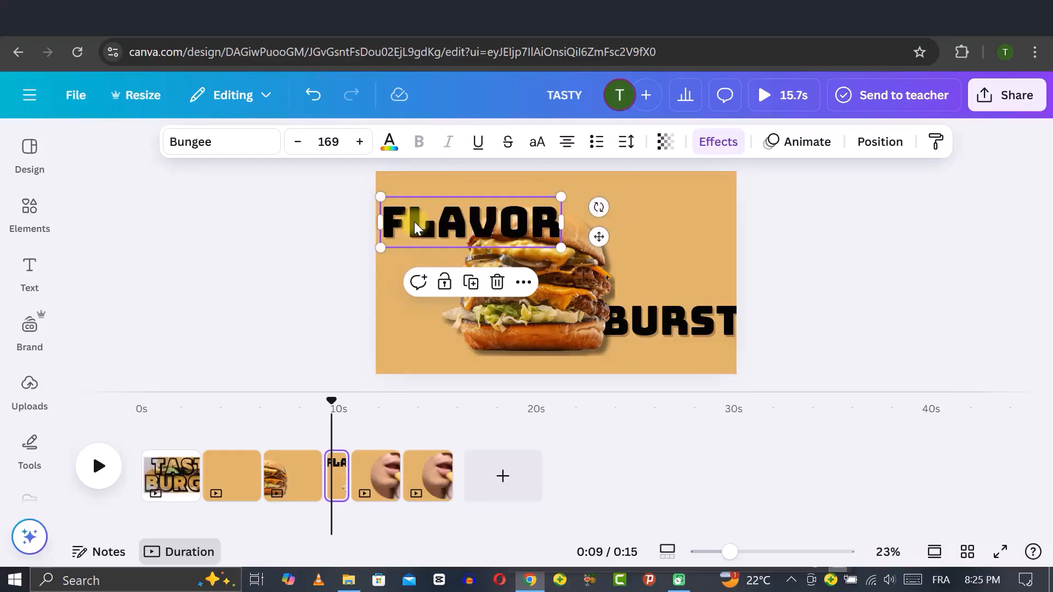
click(428, 466)
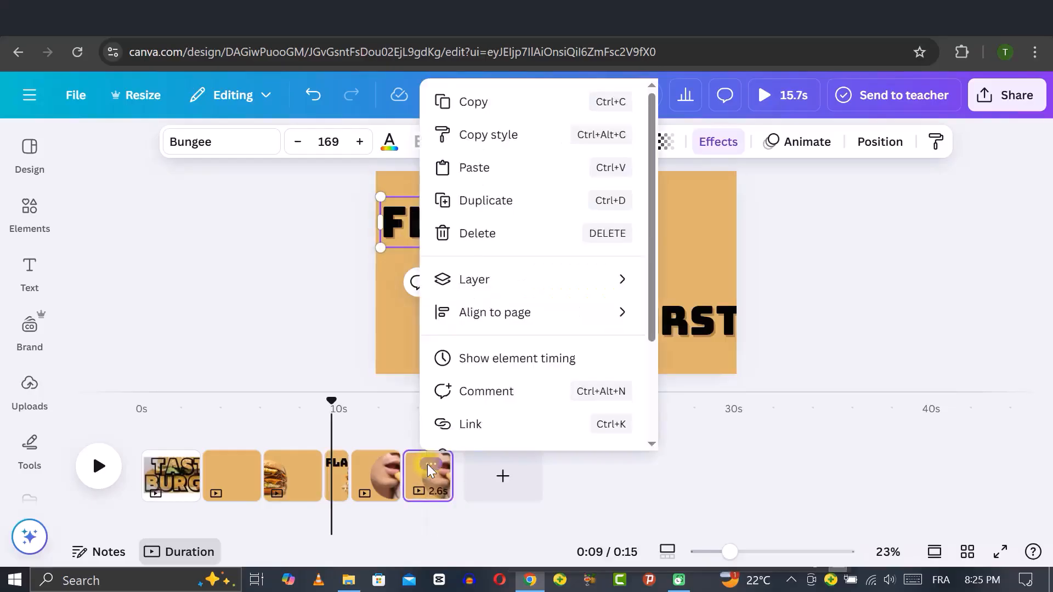
click(428, 465)
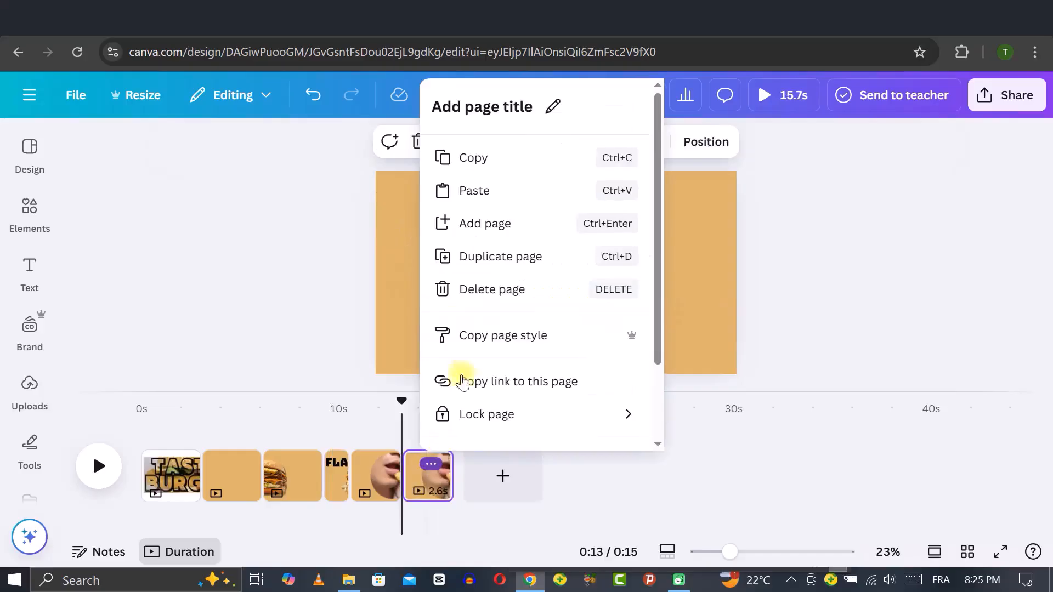
click(401, 245)
click(401, 245)
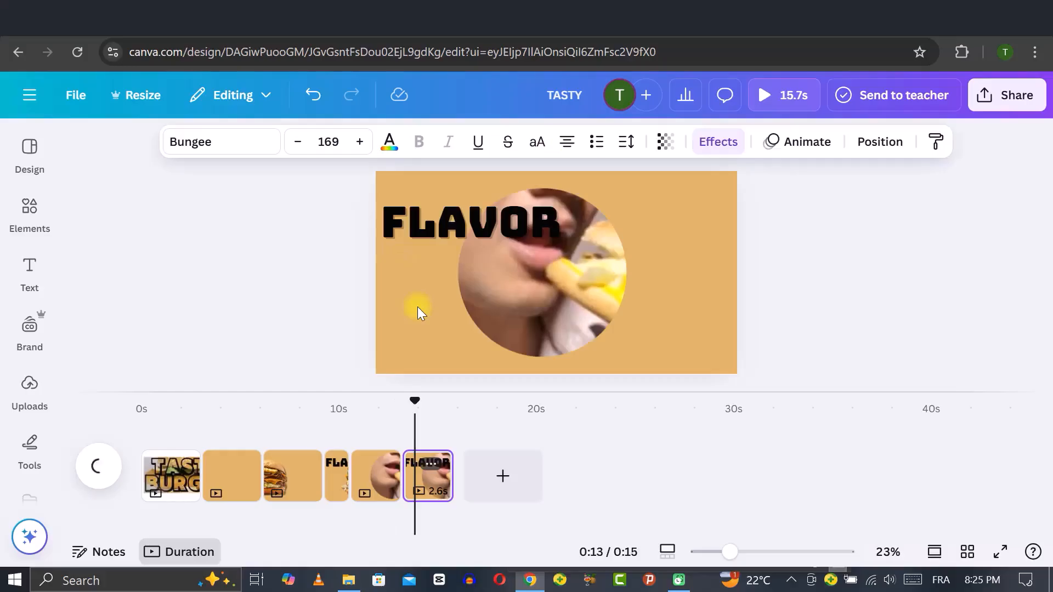
Change the pasted FLAVOR text on the last circular-video page to JUICY
click(432, 228)
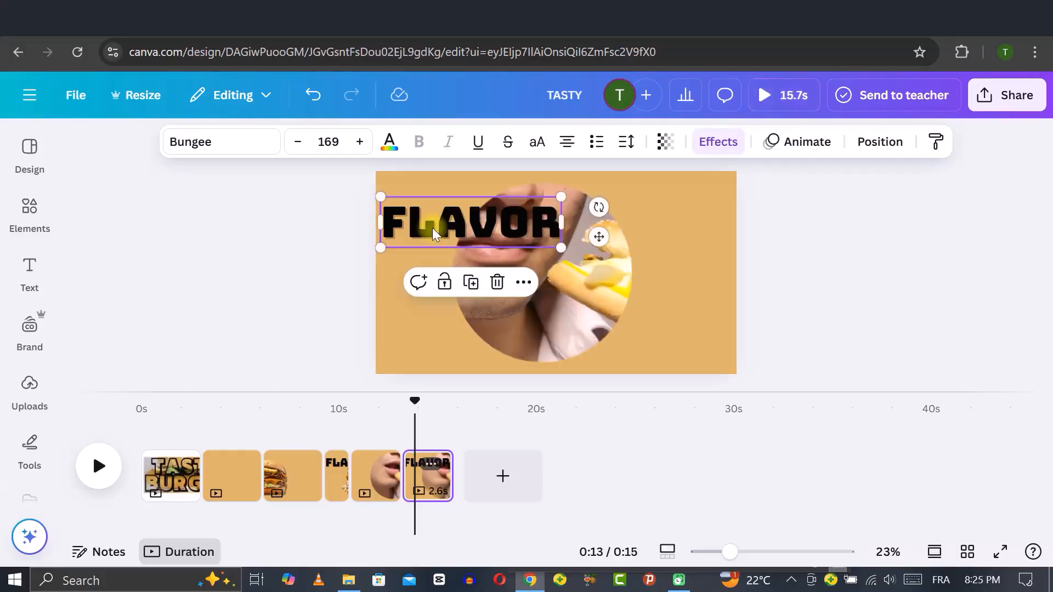
double_click(429, 229)
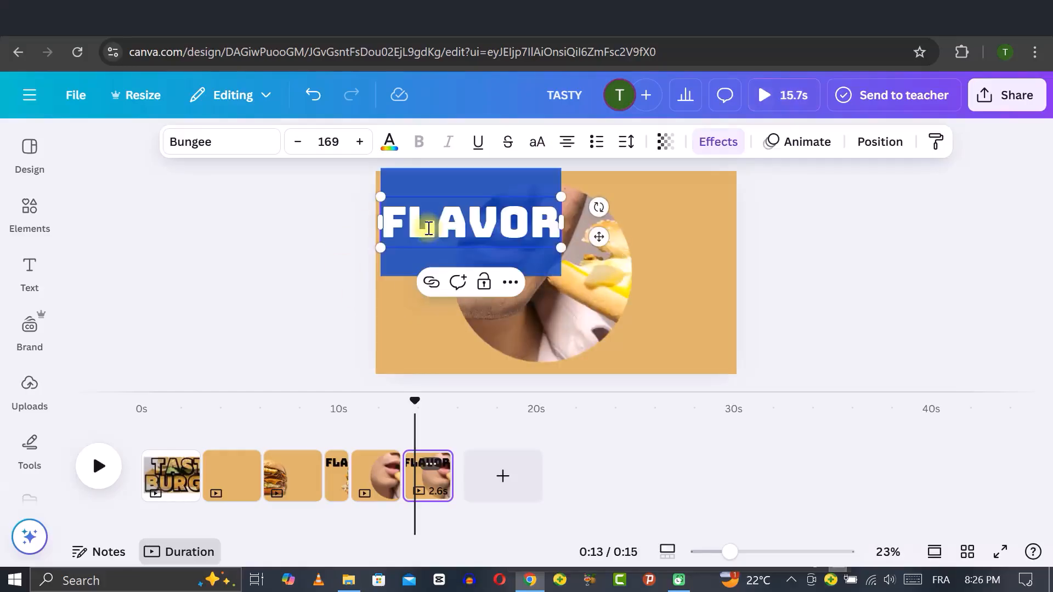
text(JUICY)
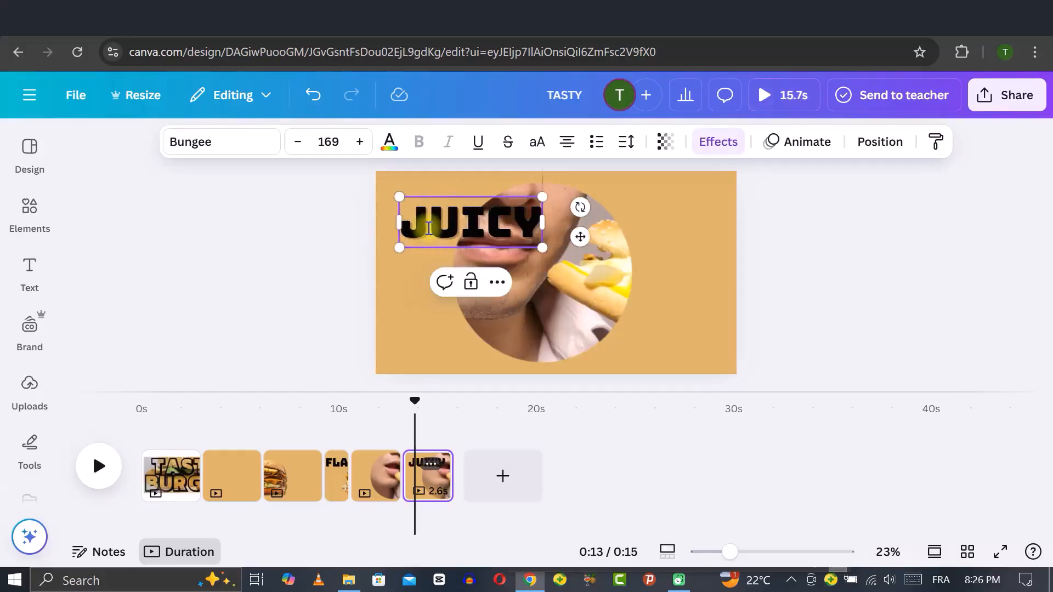
Shift the circular video toward the page's right side, and enlarge and position the JUICY text beside it
click(563, 300)
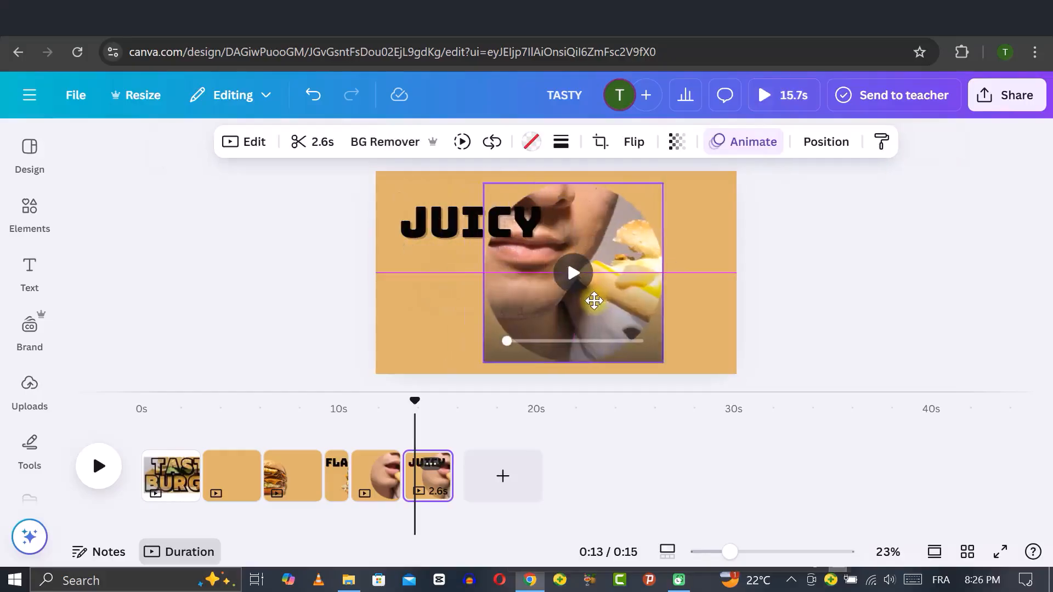
click(440, 230)
drag(439, 225, 439, 288)
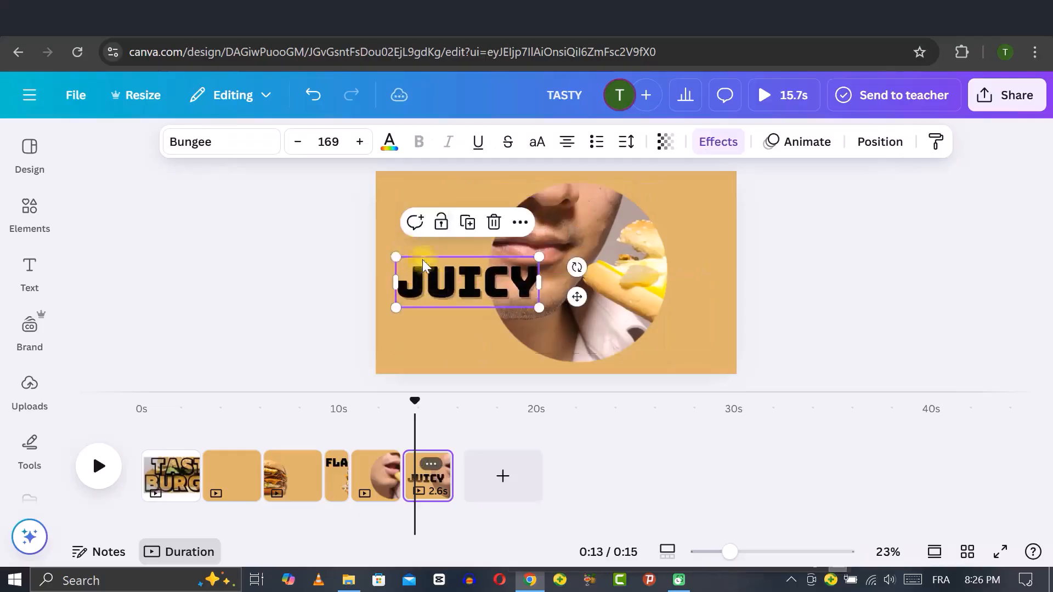
drag(396, 258, 379, 246)
drag(451, 290, 468, 284)
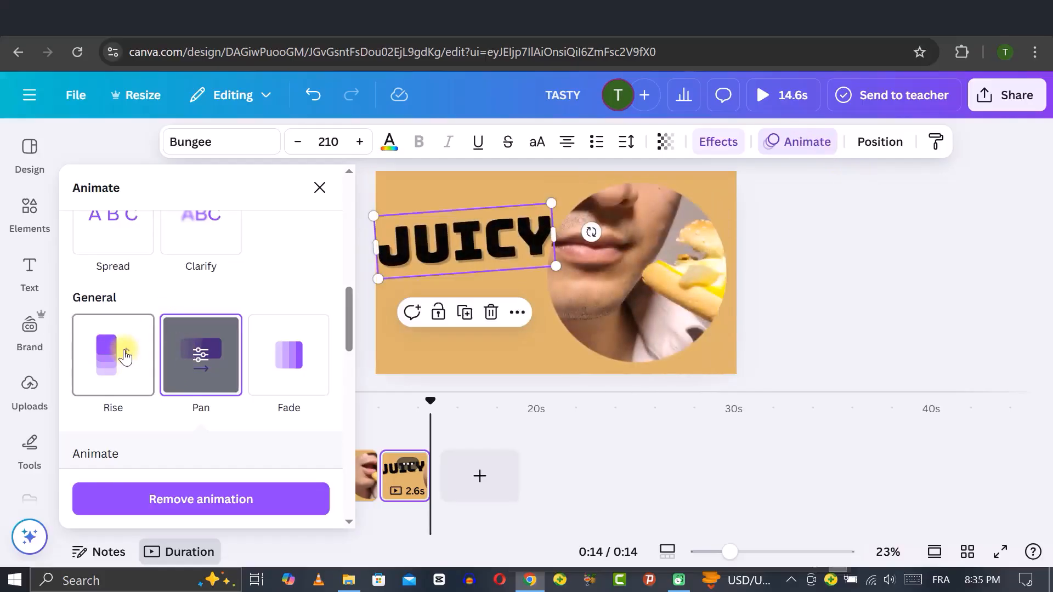
Apply the Bounce text animation to the JUICY text
scroll(125, 357, up, 3)
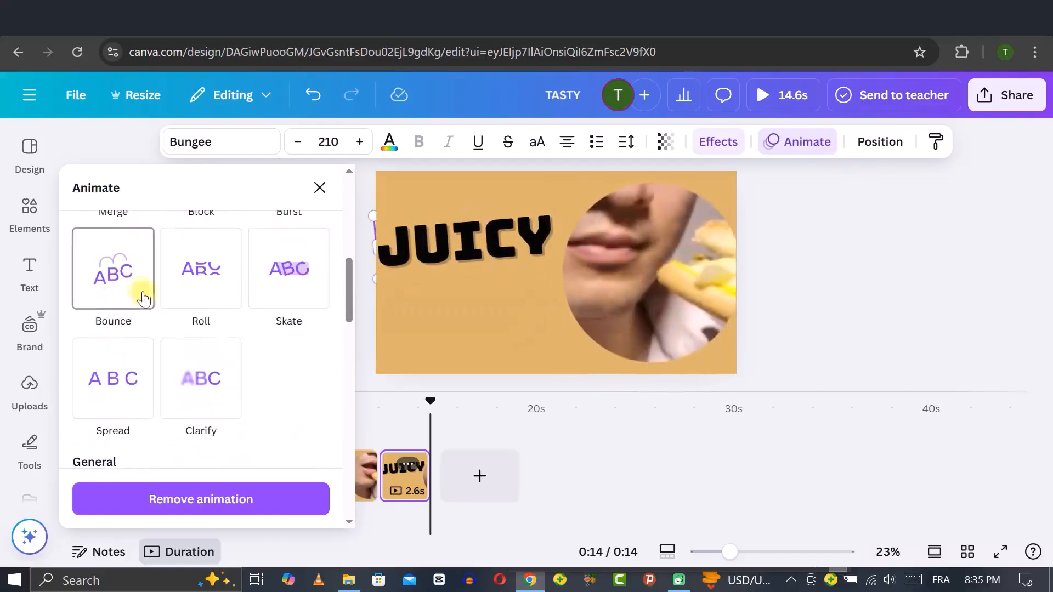
click(144, 299)
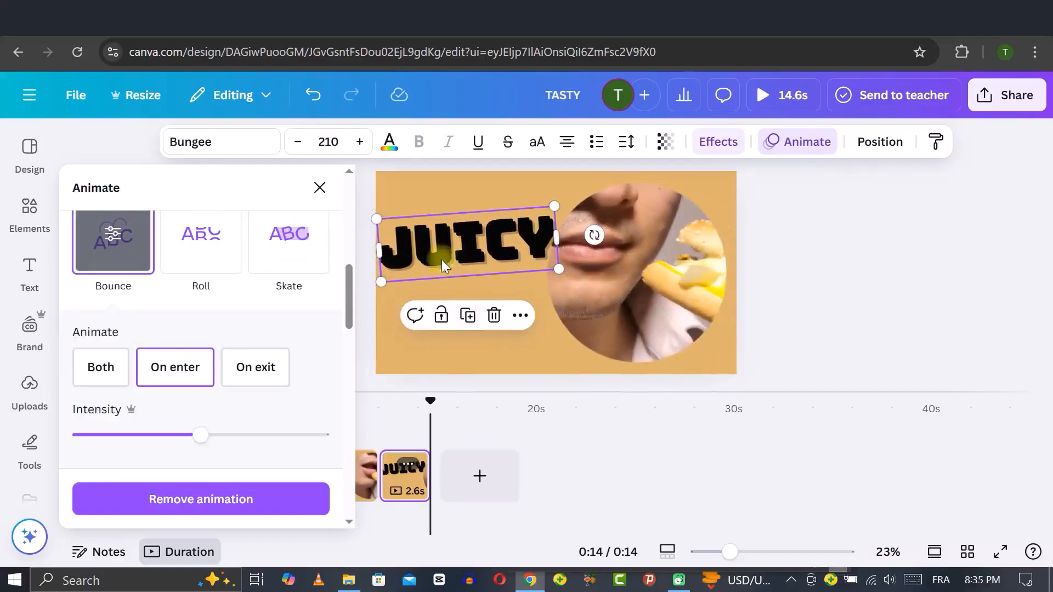
Duplicate the JUICY text directly below it, change the copy to BITE, and tilt it slightly clockwise
drag(442, 259, 442, 313)
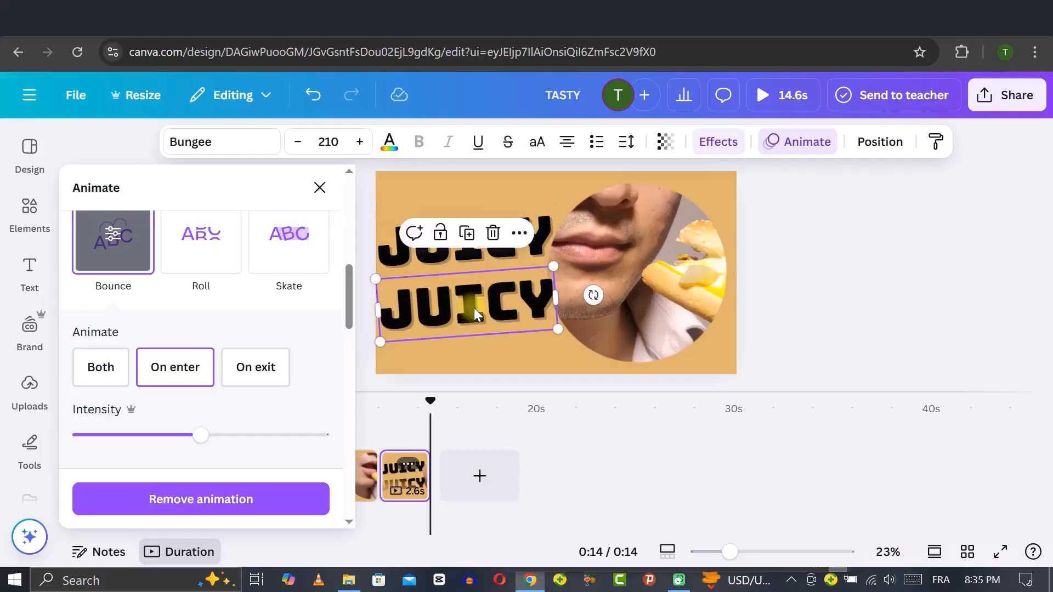
double_click(474, 305)
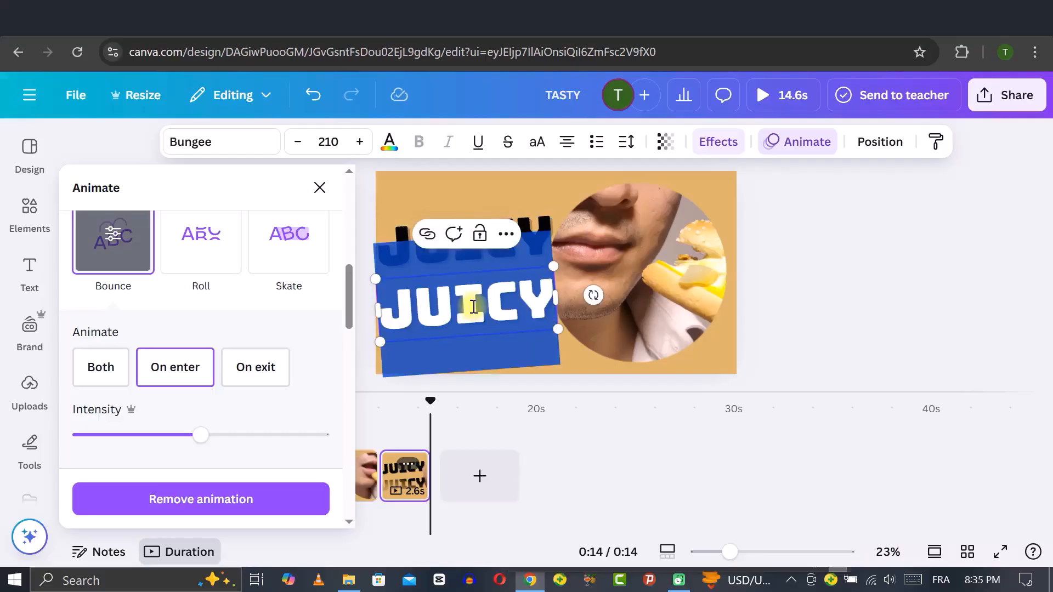
text(BITE)
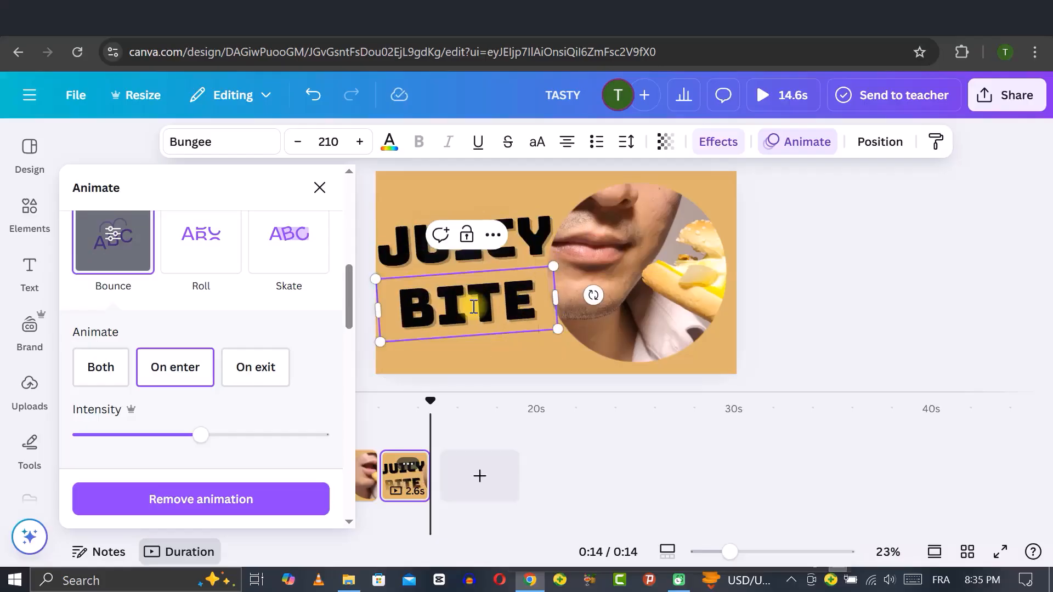
drag(593, 301, 586, 329)
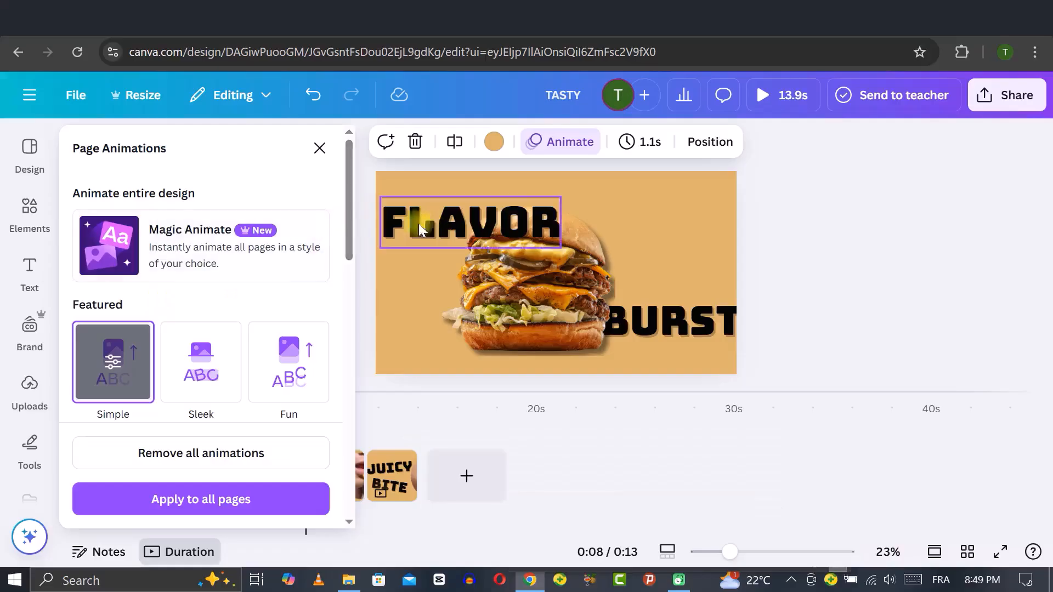
scroll(354, 258, down, 3)
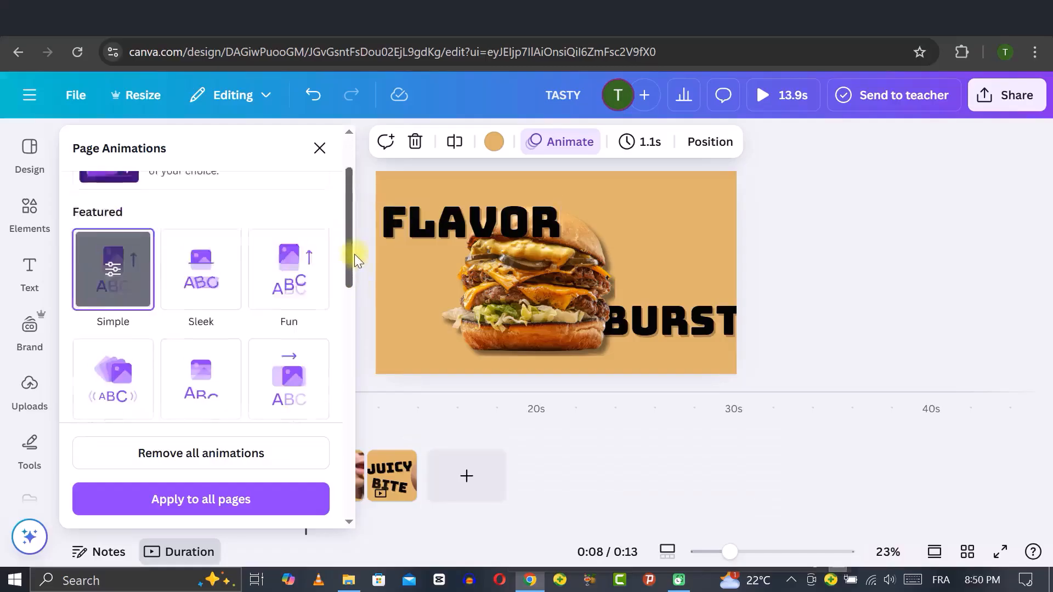
scroll(355, 254, up, 3)
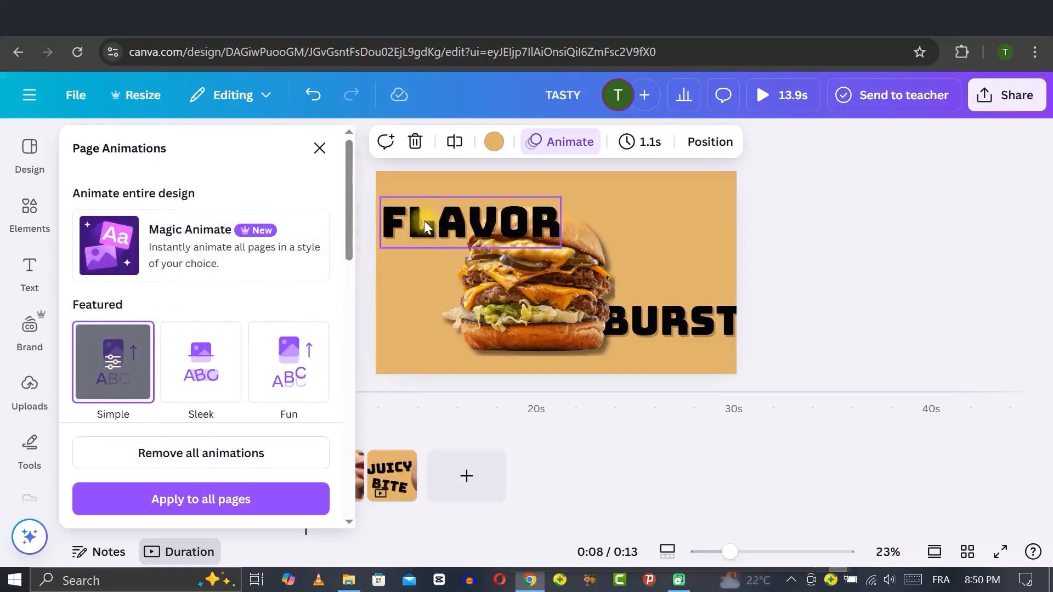
click(320, 148)
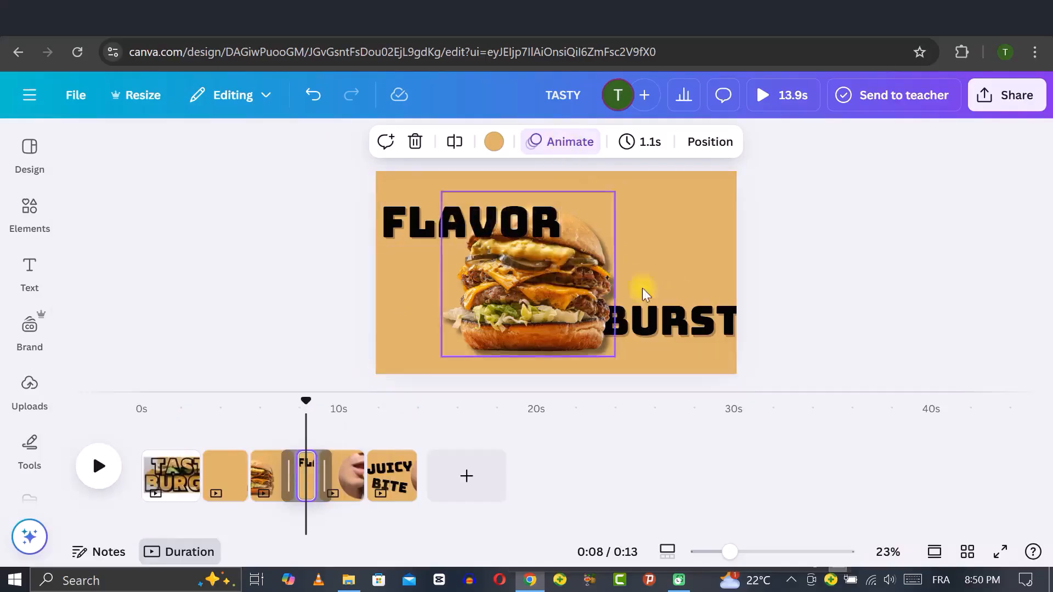
drag(306, 402, 251, 412)
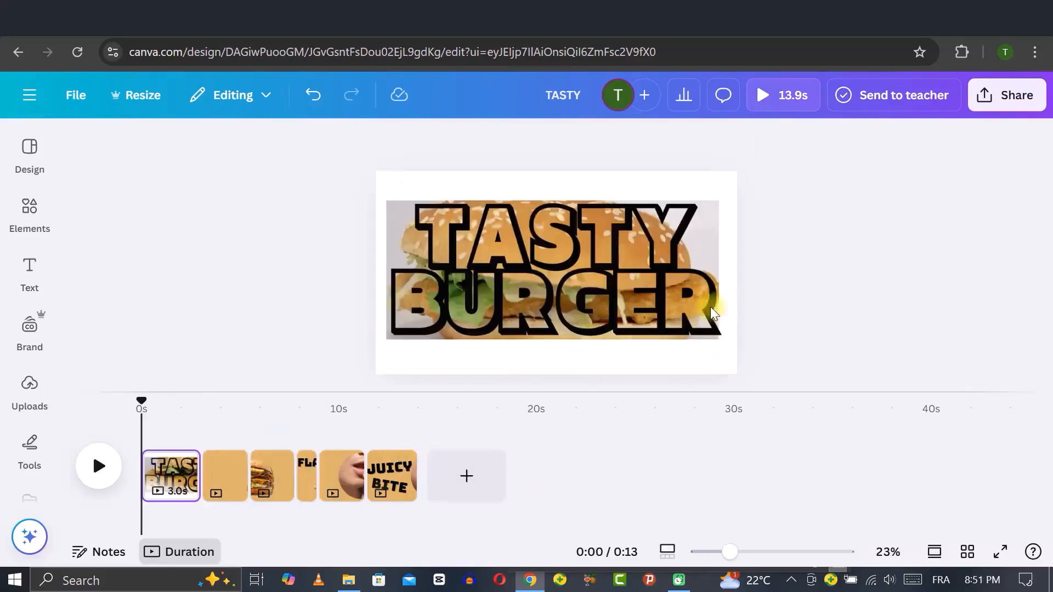
Download pages 1–6 of the design as a single MP4 video at 1080p (HD) quality
click(1006, 95)
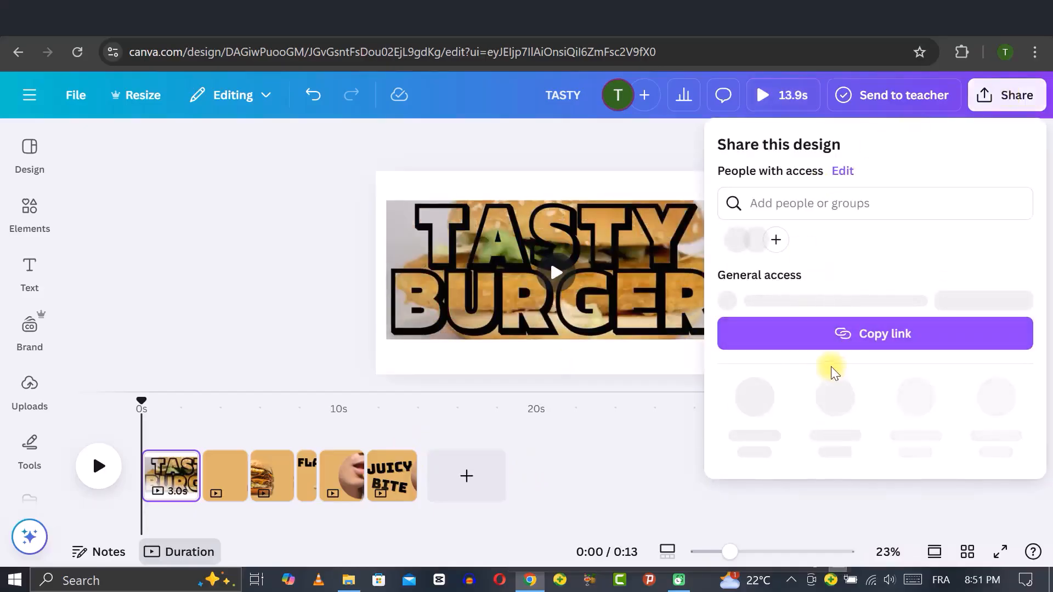
click(762, 395)
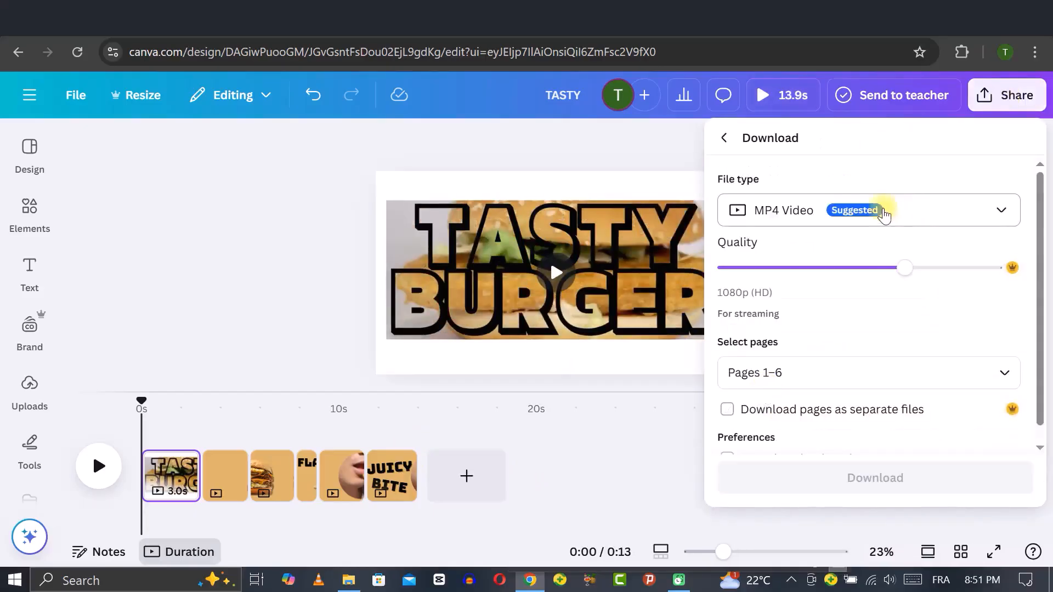
scroll(912, 364, down, 1)
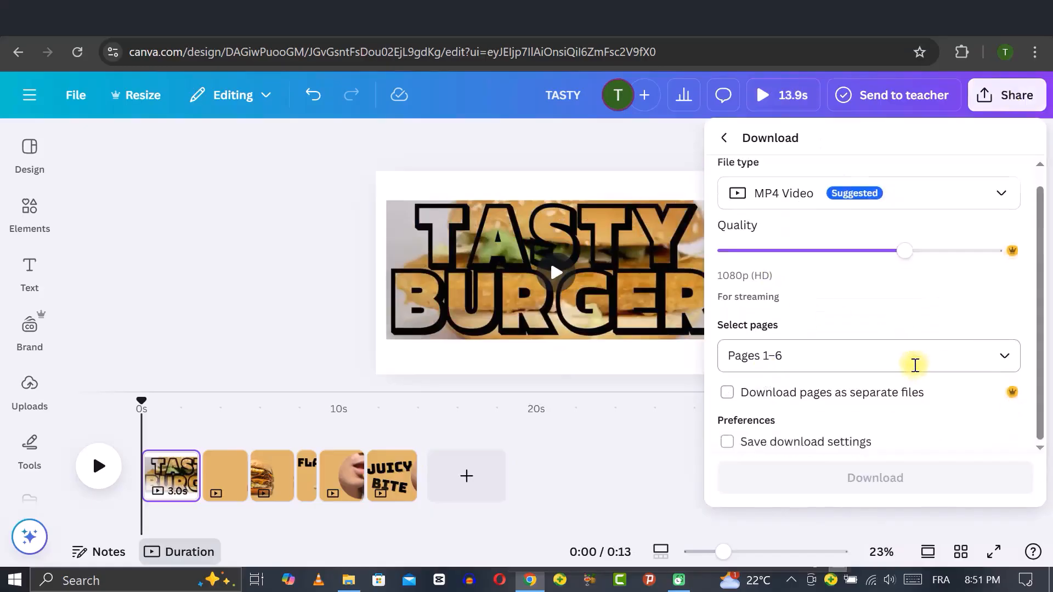
click(838, 479)
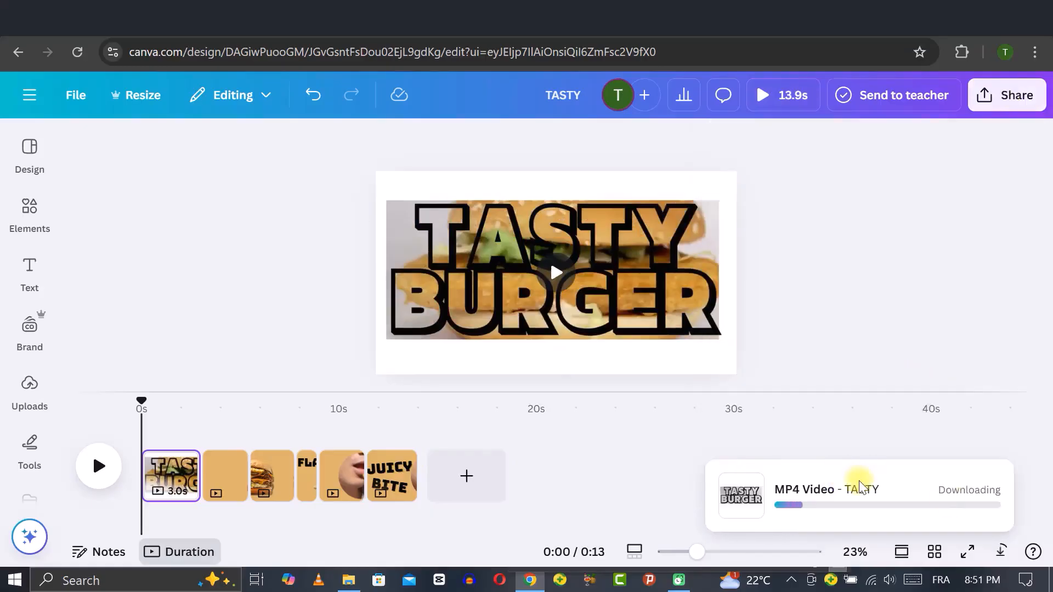